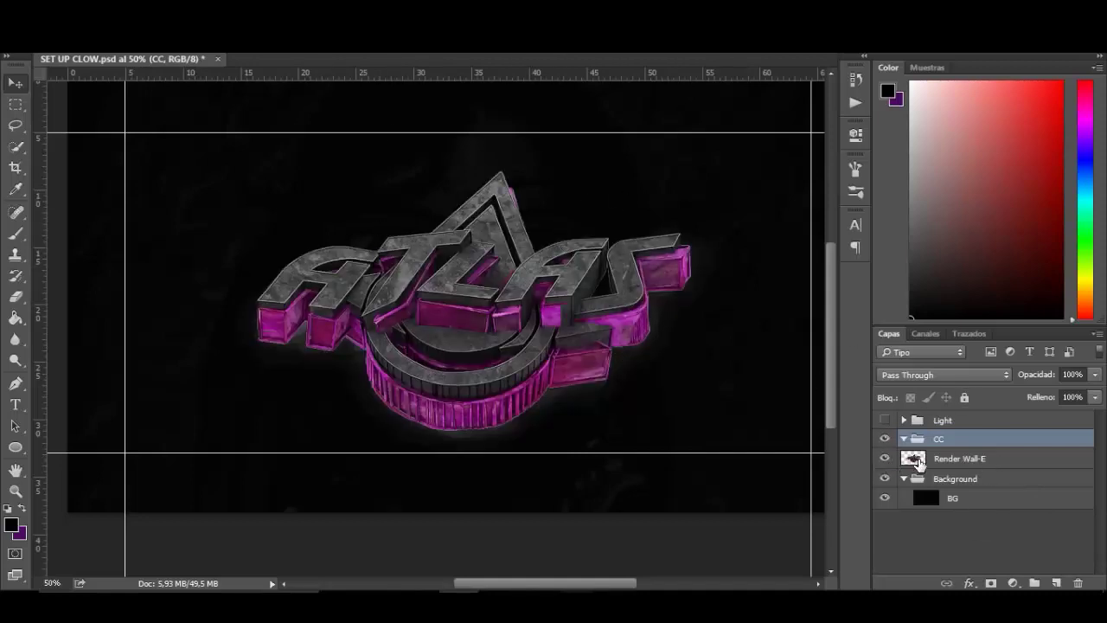
# Step: Make the Light group visible and add a gradient map adjustment with the Negro, blanco preset inside the CC group
pyautogui.click(885, 421)
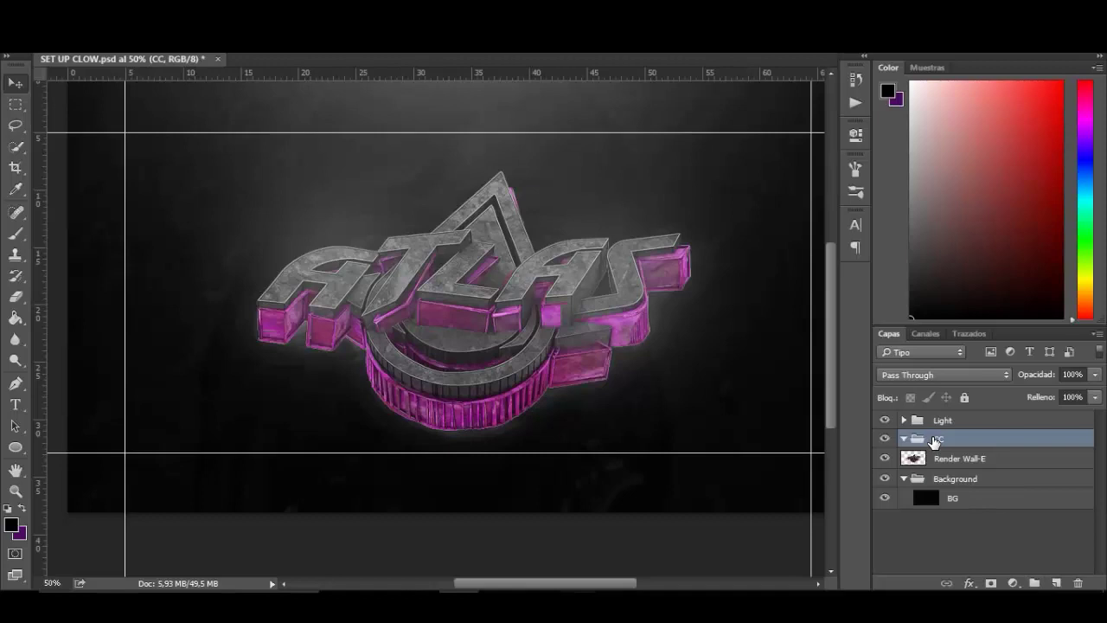
pyautogui.click(1014, 584)
pyautogui.click(1016, 559)
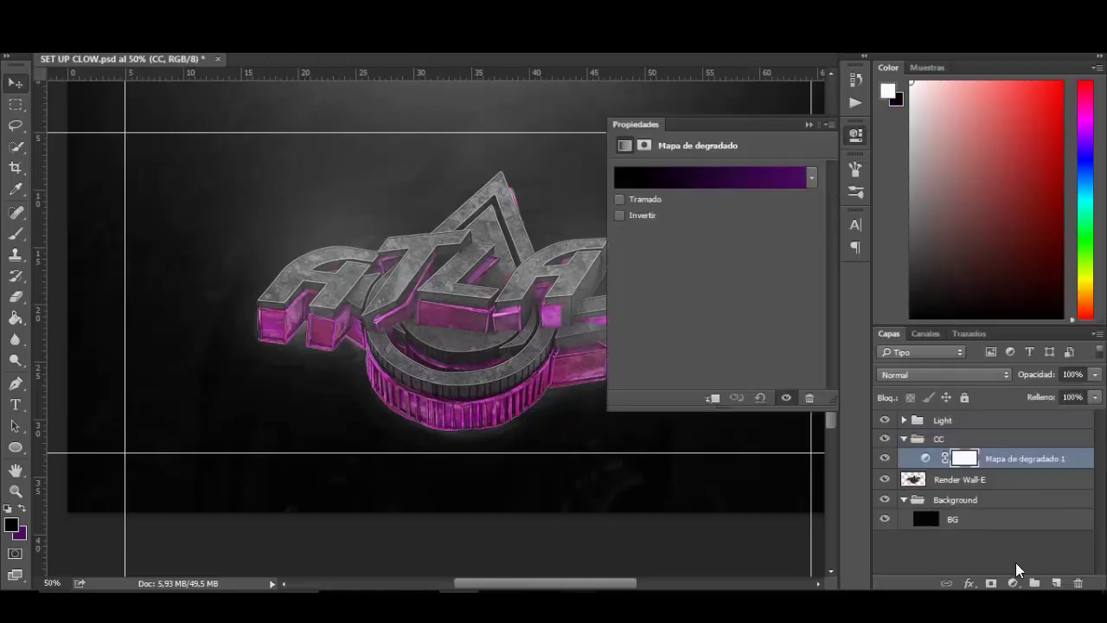
pyautogui.click(753, 179)
pyautogui.click(450, 126)
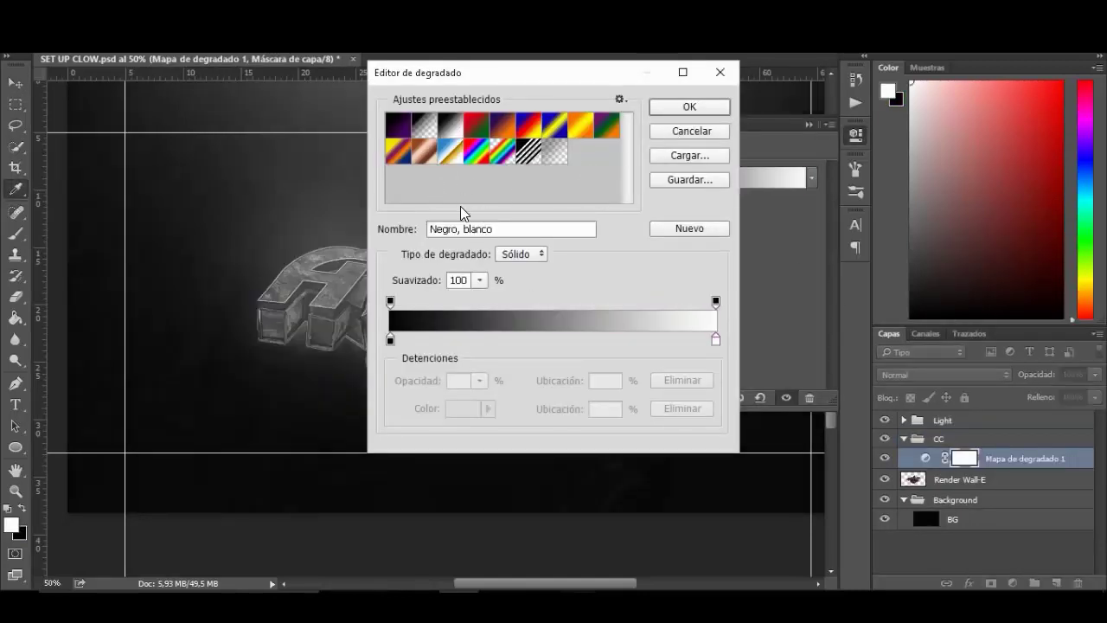
pyautogui.click(709, 111)
pyautogui.click(813, 126)
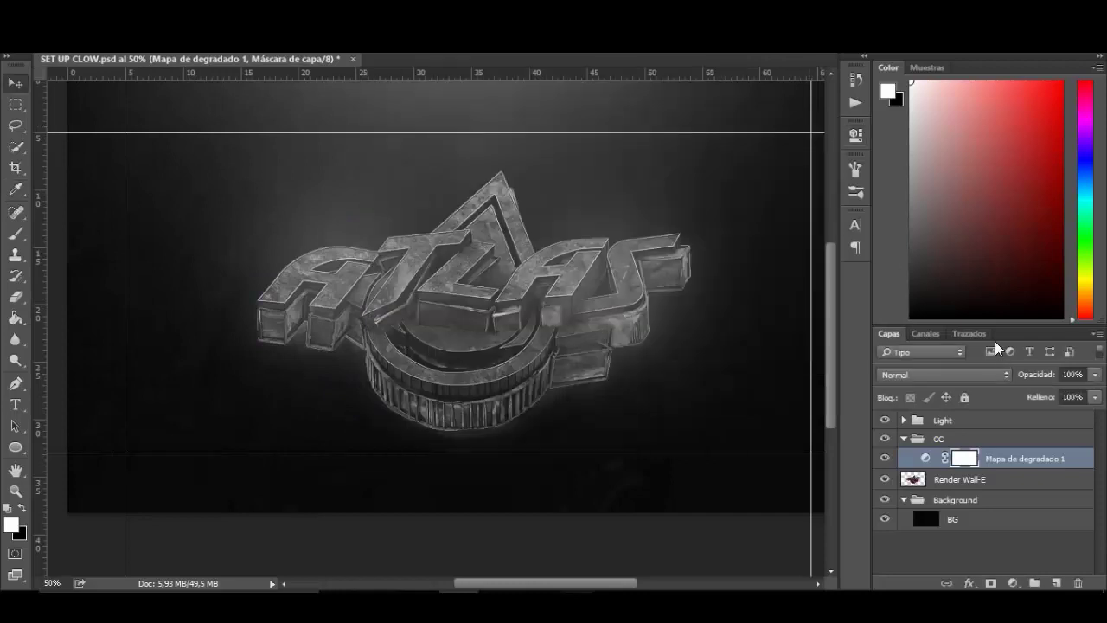
# Step: Set the gradient map layer's blend mode to Luz suave and its opacity to 30%
pyautogui.click(928, 372)
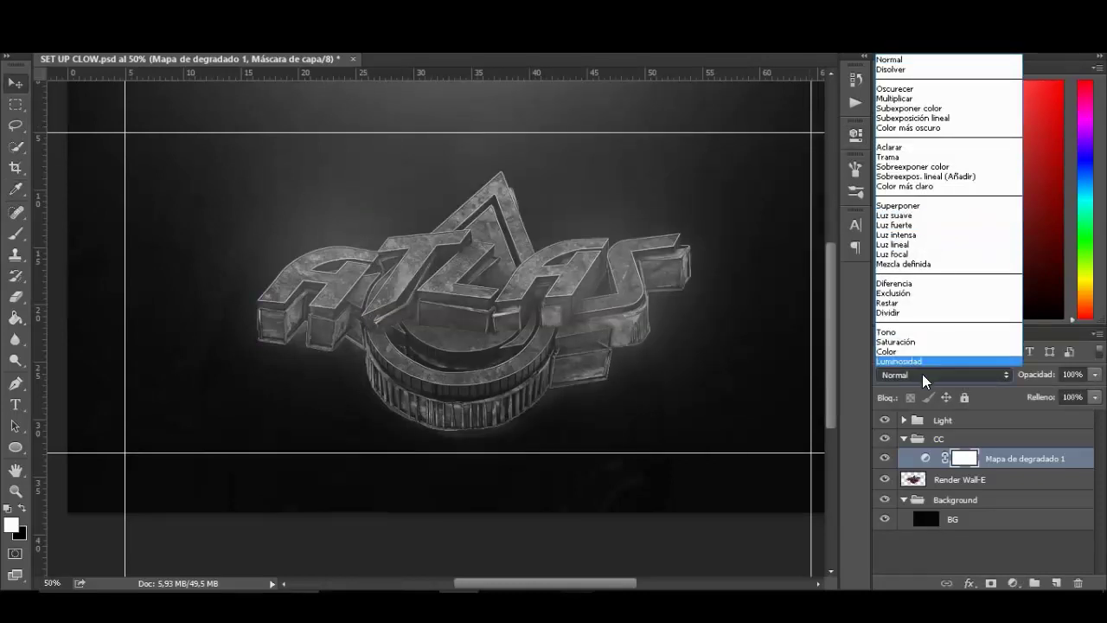
pyautogui.click(917, 216)
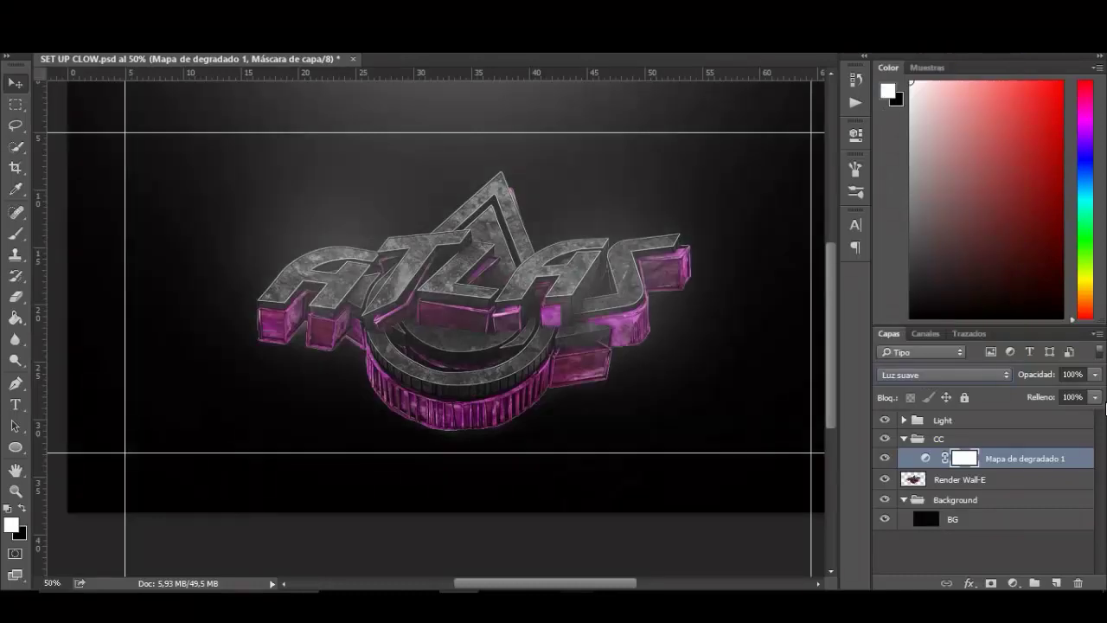
pyautogui.click(1095, 375)
pyautogui.moveTo(1042, 391); pyautogui.dragTo(1036, 392)
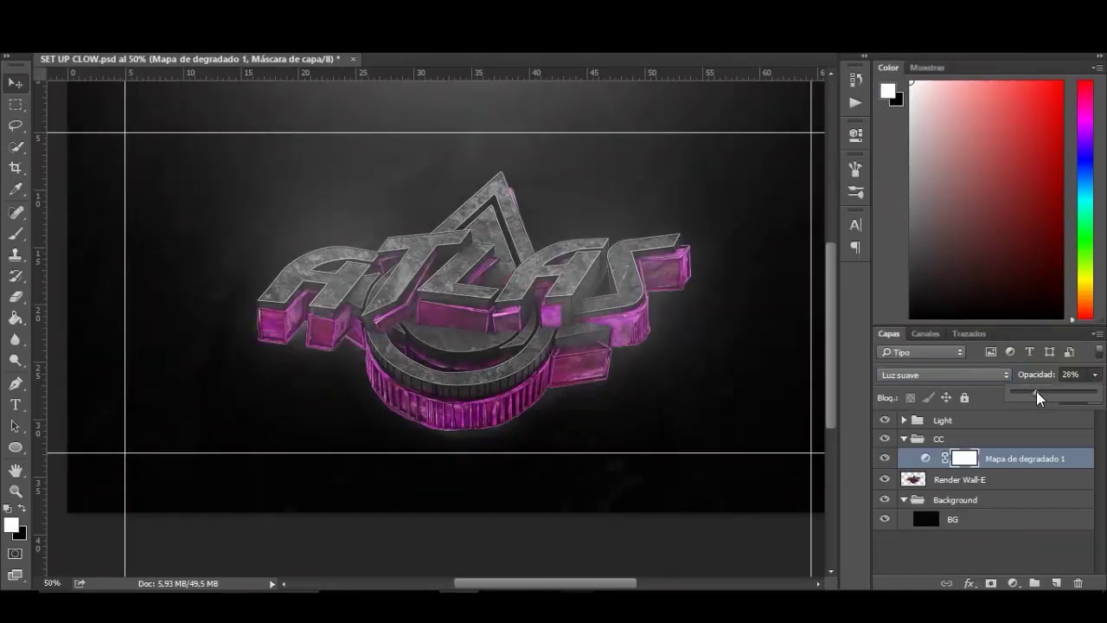
pyautogui.click(926, 459)
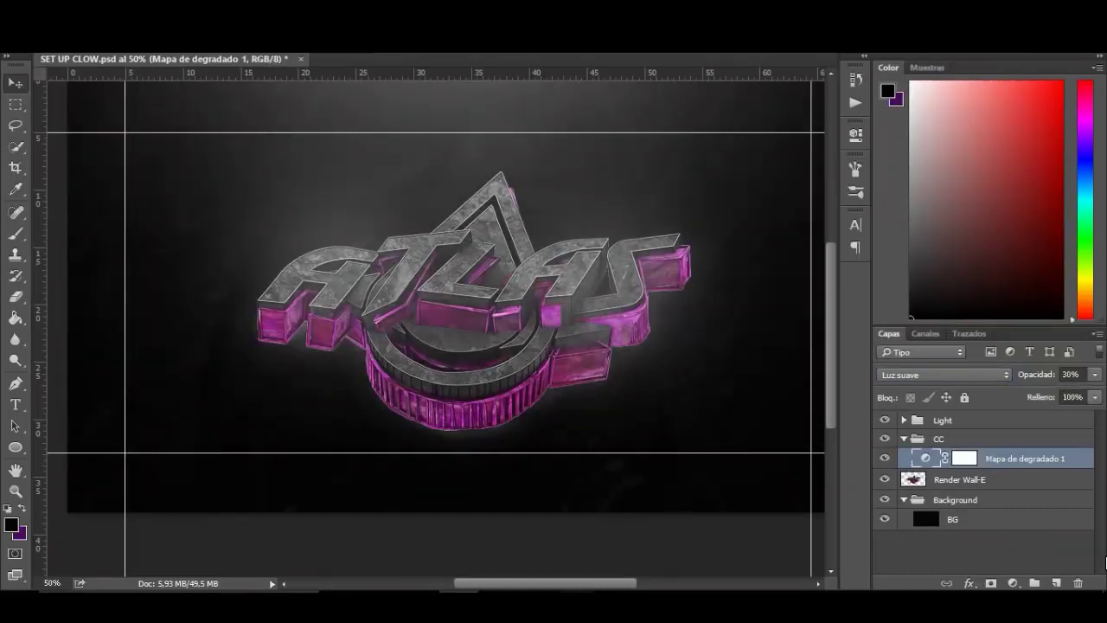
# Step: Add a second gradient map adjustment above the first one, using the black-to-white preset
pyautogui.click(1013, 583)
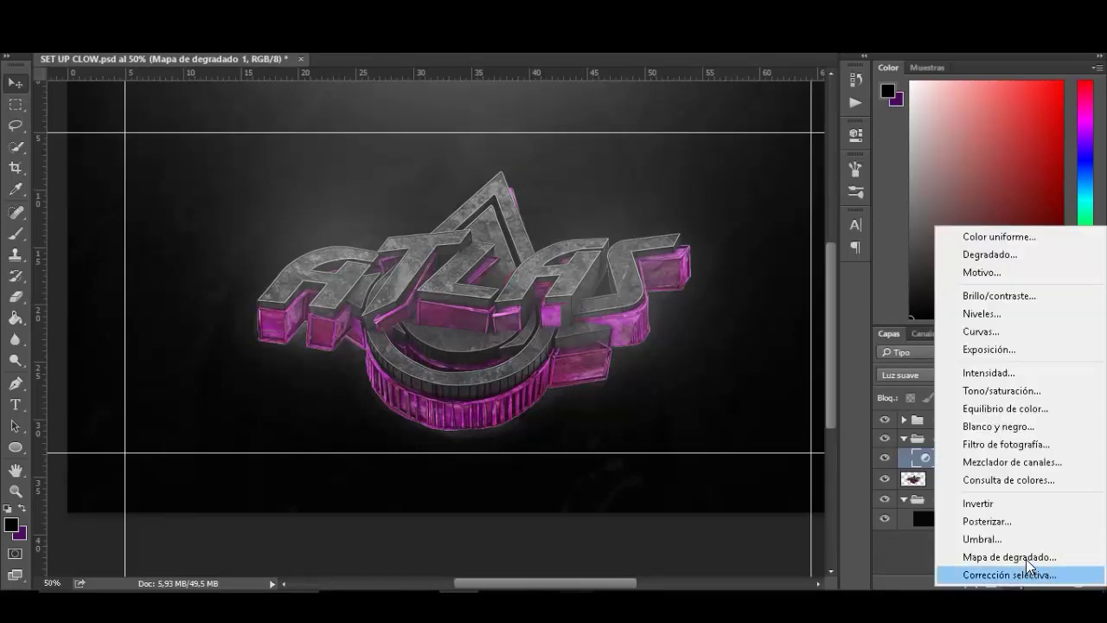
pyautogui.click(1026, 557)
pyautogui.click(723, 188)
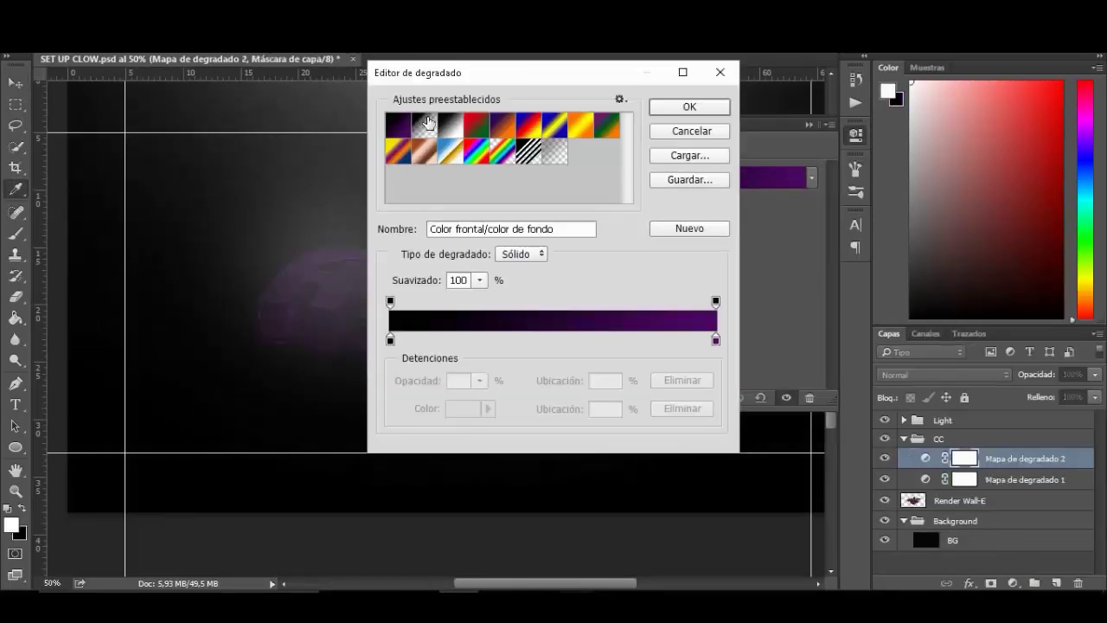
pyautogui.click(447, 124)
pyautogui.click(690, 107)
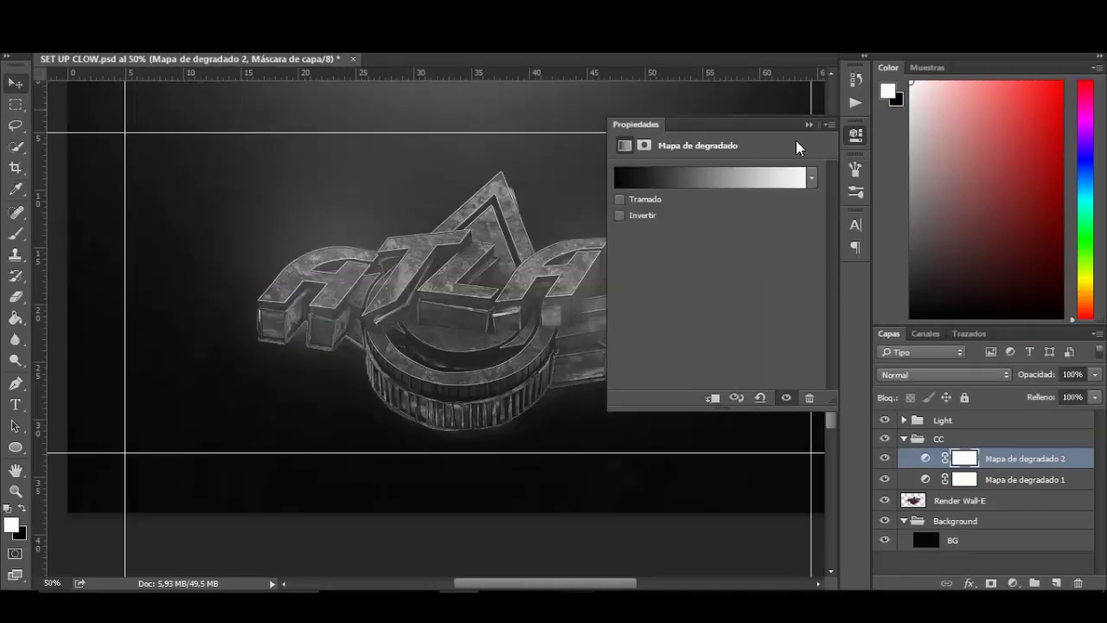
pyautogui.click(810, 124)
# Step: Set the second gradient map's blend mode to Sobreexponer color and its opacity to 20%
pyautogui.click(943, 375)
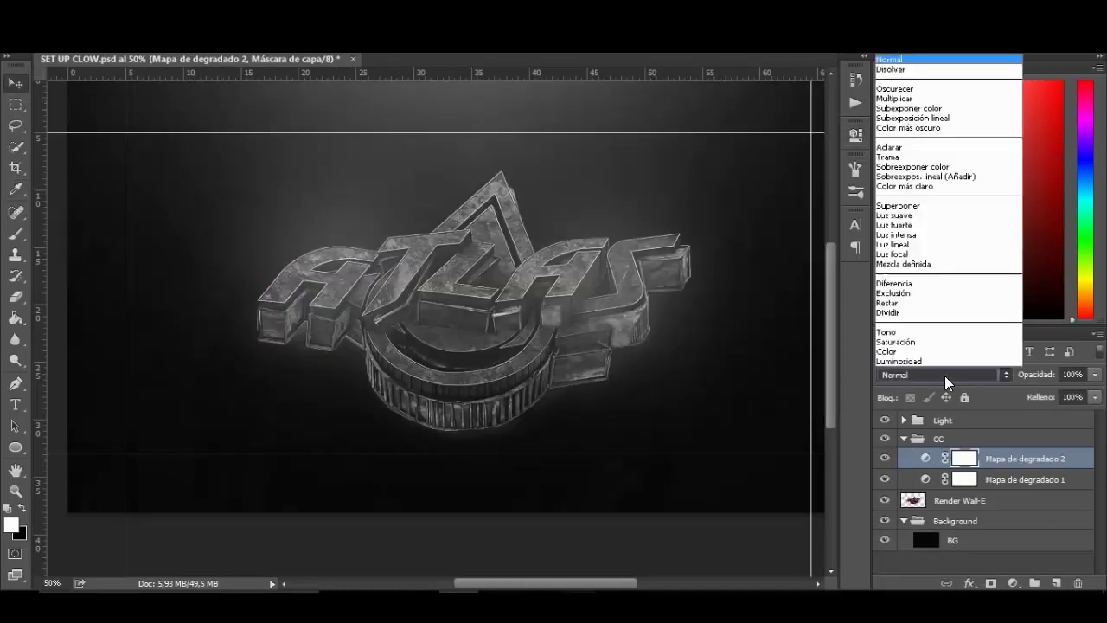
pyautogui.click(924, 167)
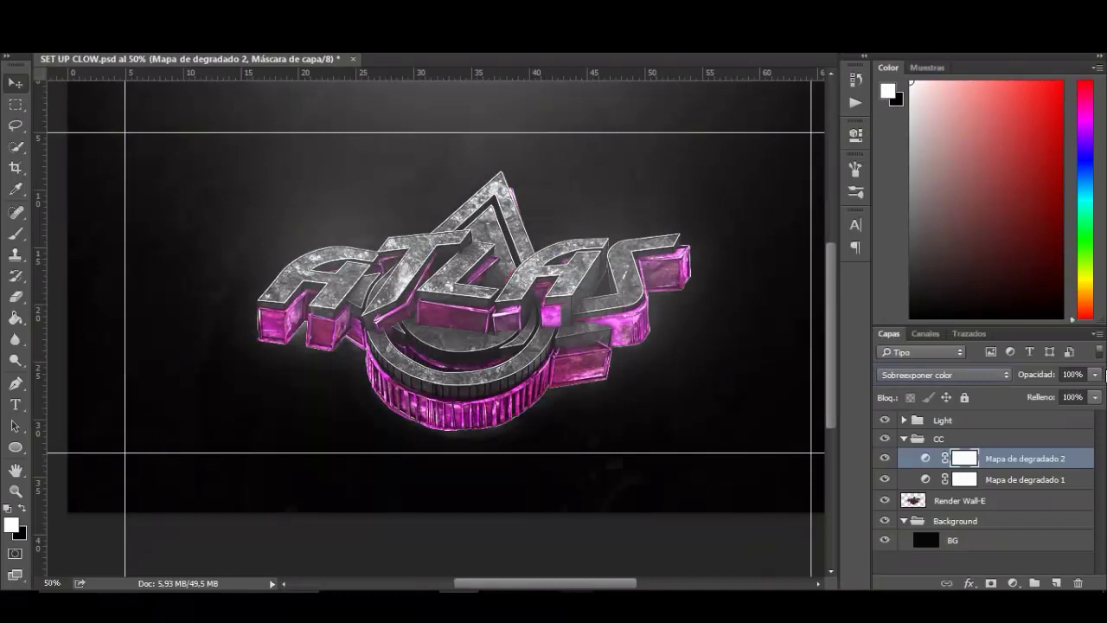
pyautogui.click(1095, 377)
pyautogui.click(1028, 394)
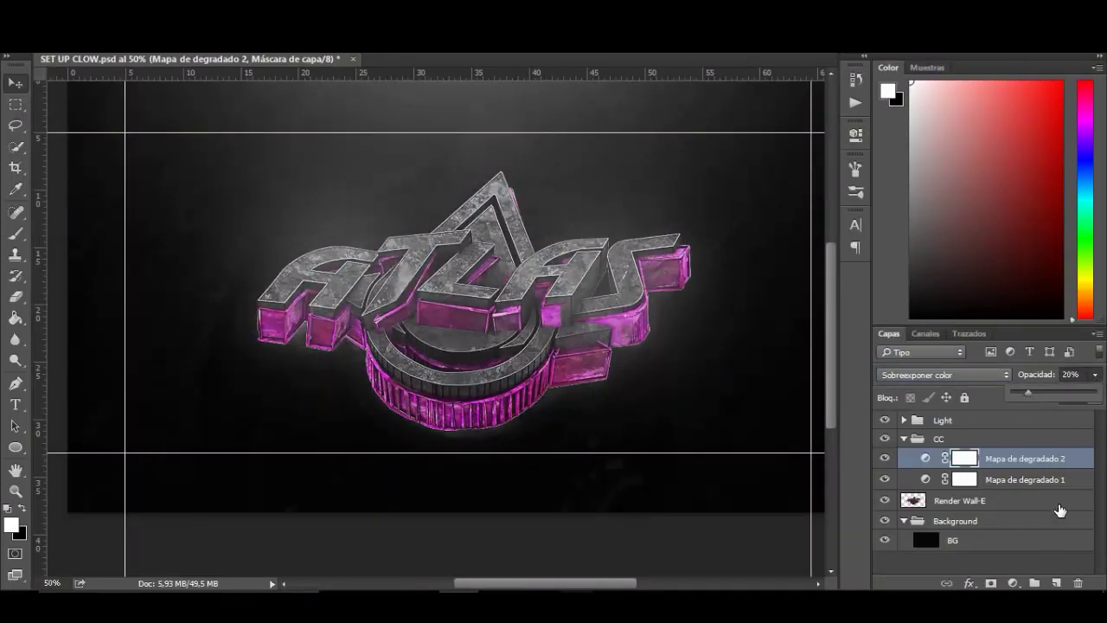
# Step: Duplicate both gradient map layers in the CC group
pyautogui.keyDown('shift'); pyautogui.click(1035, 482); pyautogui.keyUp('shift')
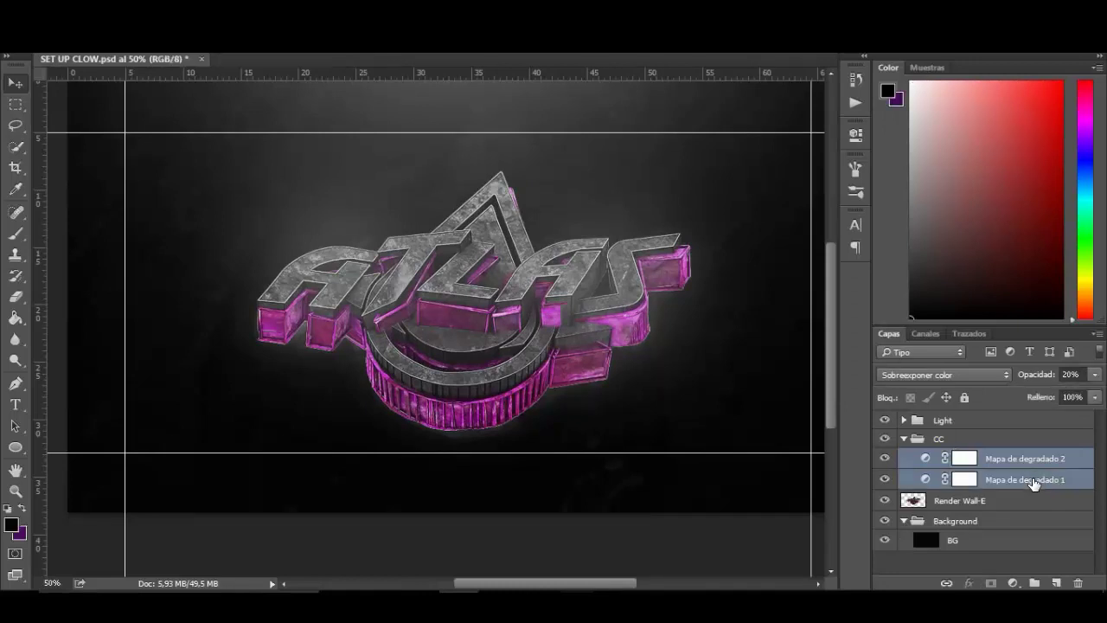
pyautogui.hotkey('ctrl', 'j')
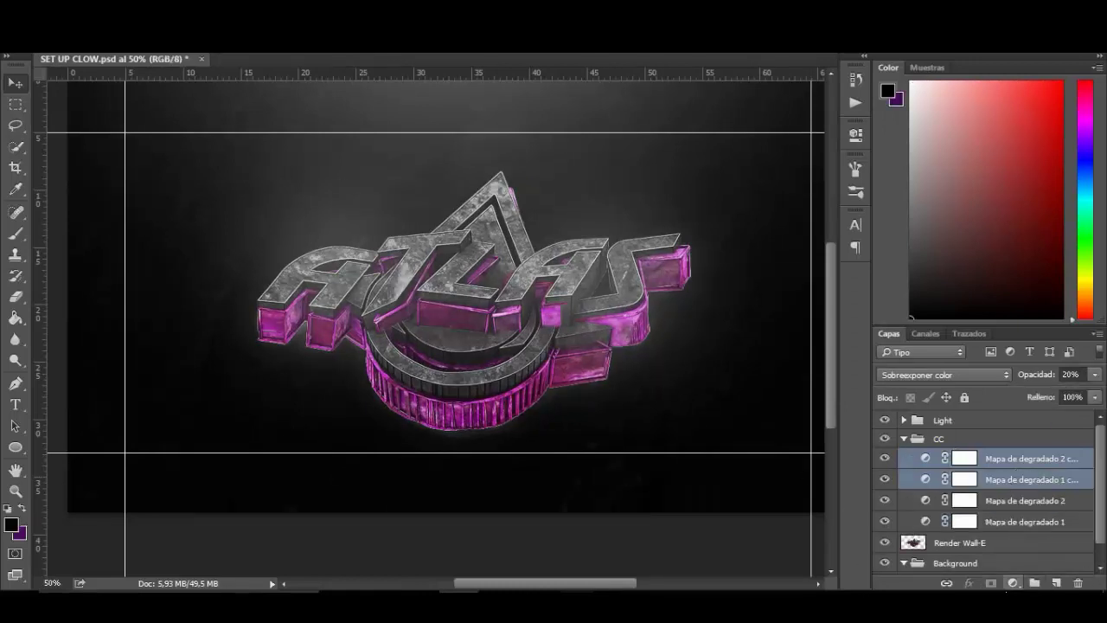
# Step: Add a Curves adjustment above the duplicated gradient maps and bend its RGB curve slightly downward to darken the image
pyautogui.click(1014, 584)
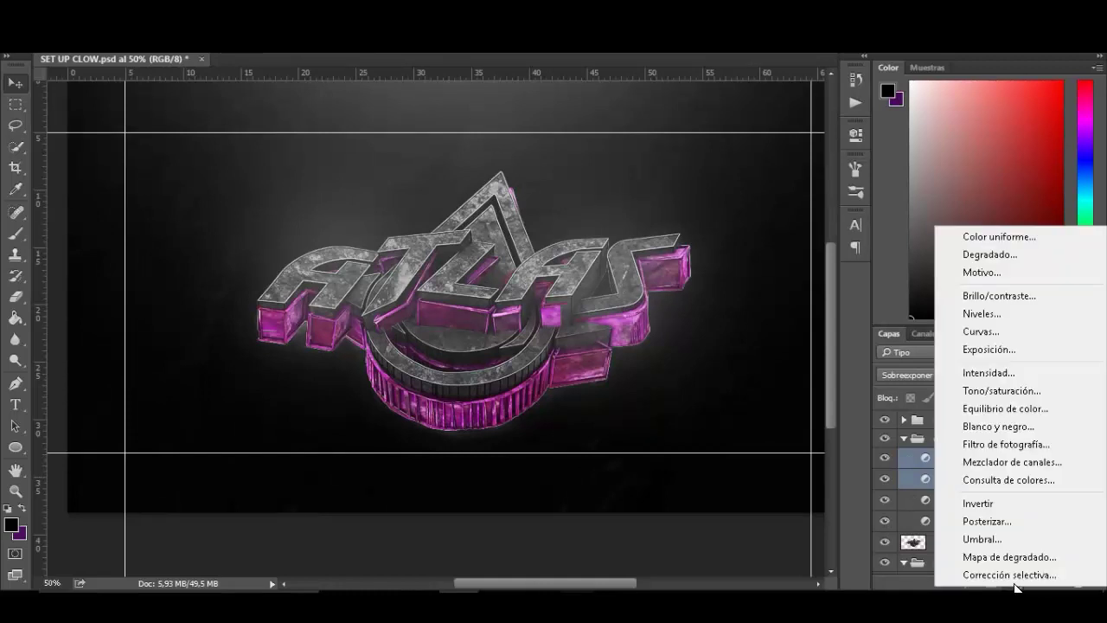
pyautogui.click(995, 331)
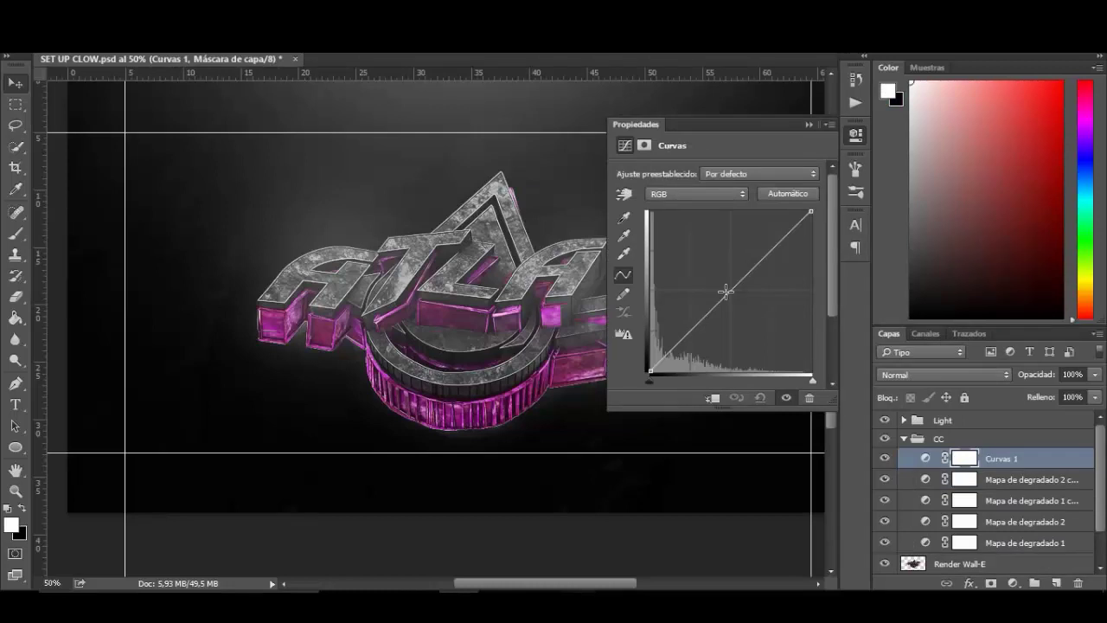
pyautogui.moveTo(726, 292); pyautogui.dragTo(770, 261)
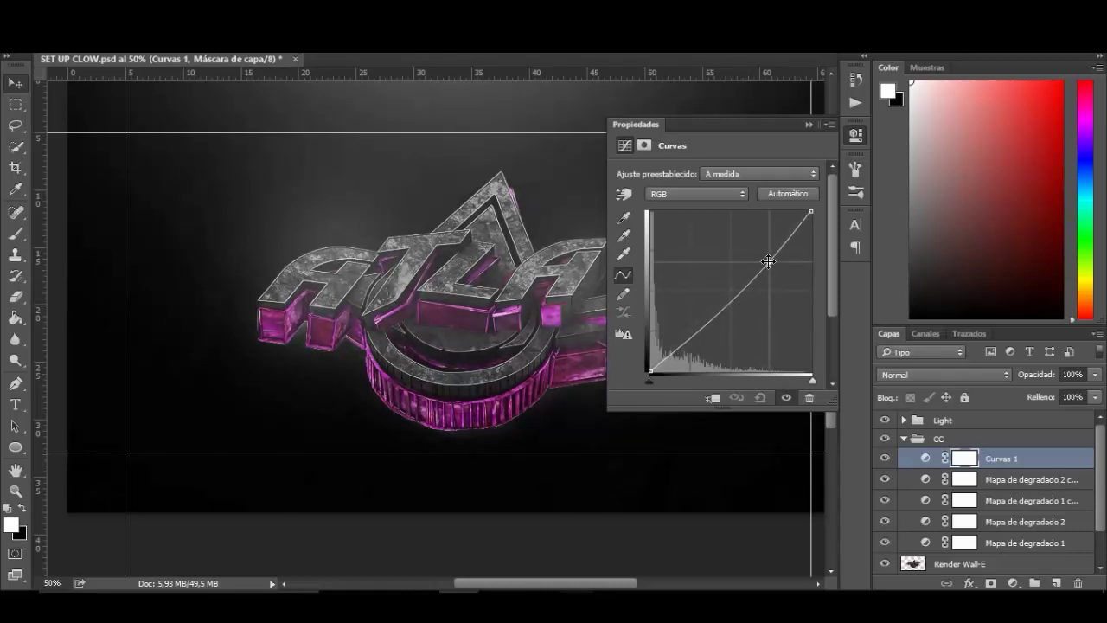
pyautogui.click(806, 126)
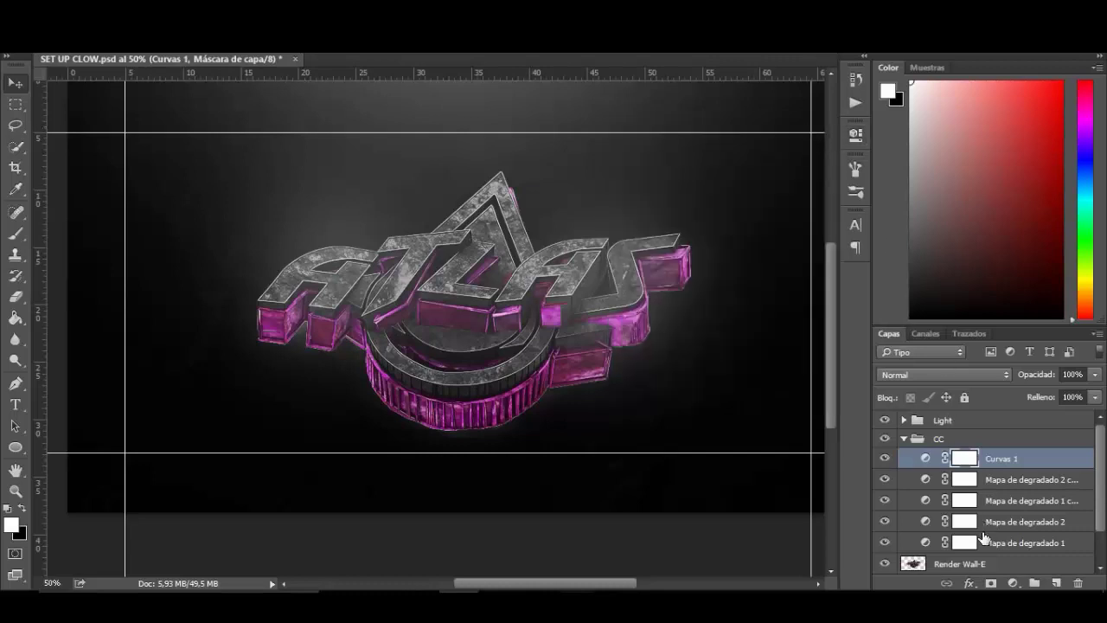
# Step: Add a solid color fill layer in dark blue #264161 above the Curves adjustment
pyautogui.click(1013, 584)
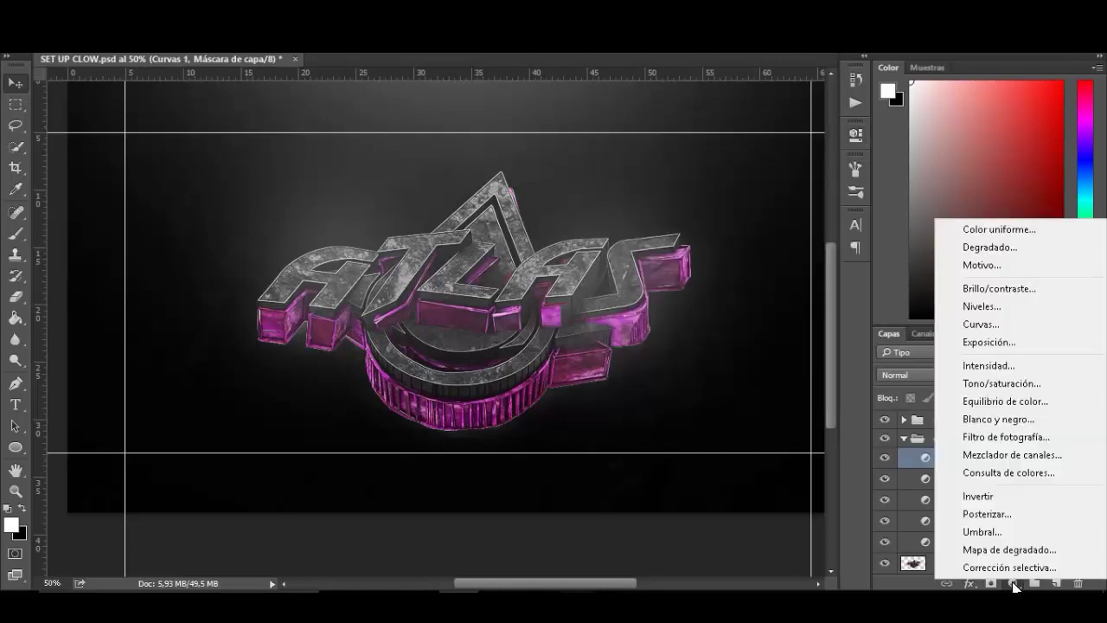
pyautogui.click(1012, 228)
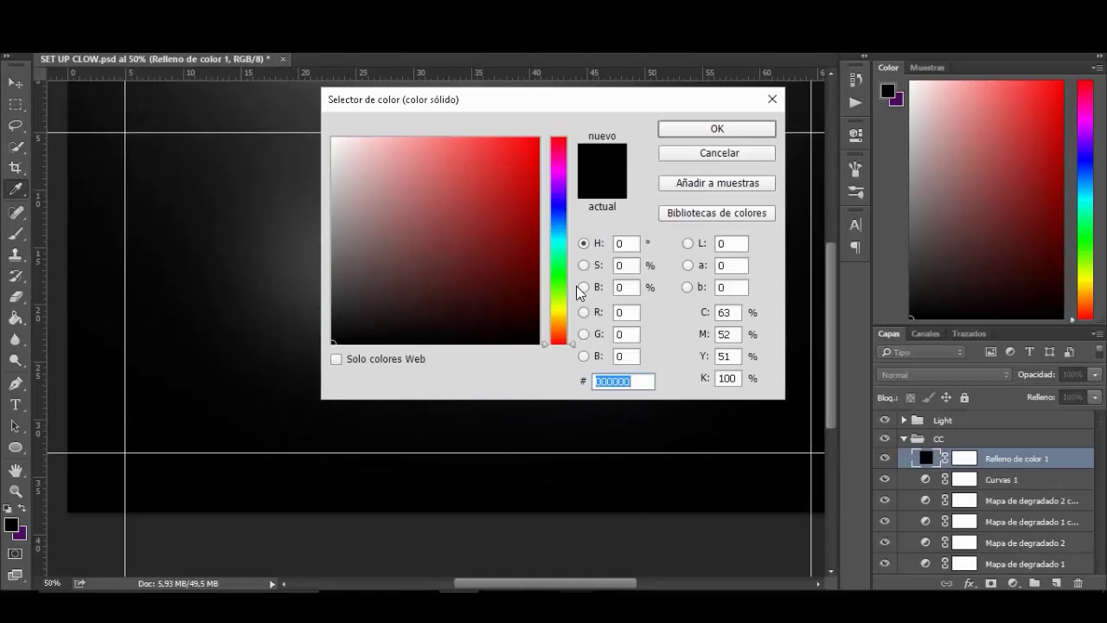
pyautogui.moveTo(559, 311); pyautogui.dragTo(559, 221)
pyautogui.moveTo(502, 254); pyautogui.dragTo(457, 266)
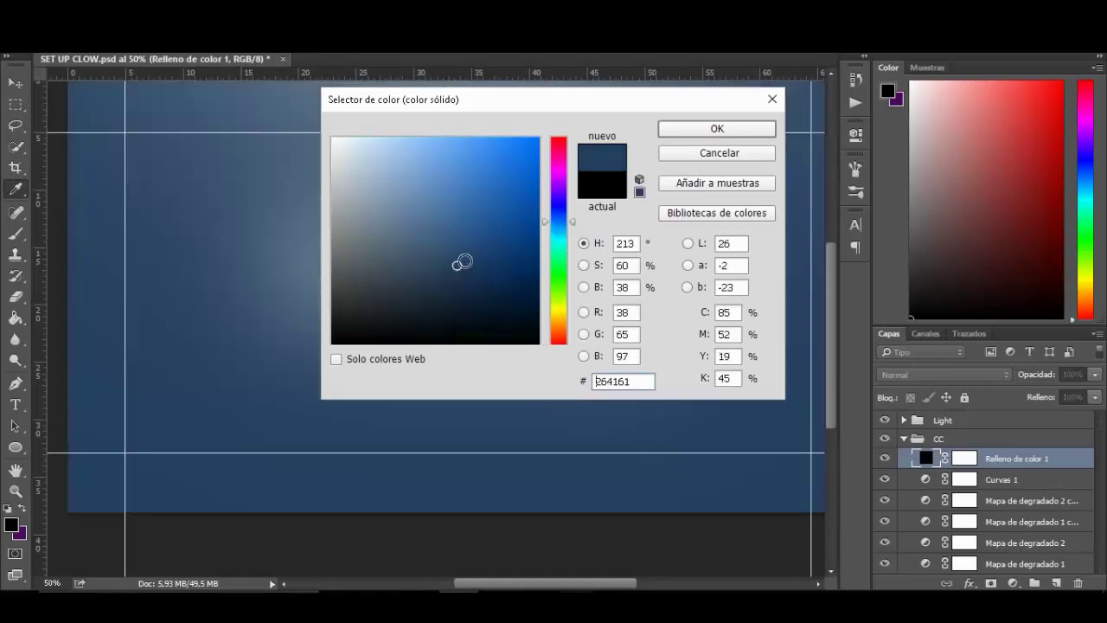
pyautogui.click(692, 131)
# Step: Set the dark blue fill layer's blend mode to Aclarar and its opacity to 21%
pyautogui.click(960, 375)
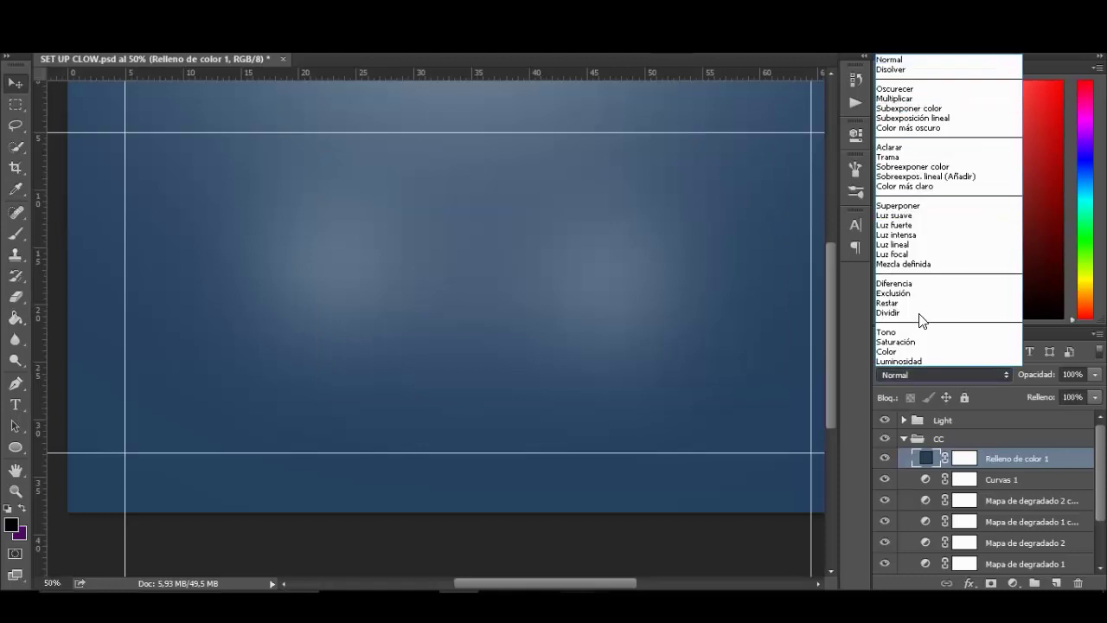
pyautogui.click(908, 147)
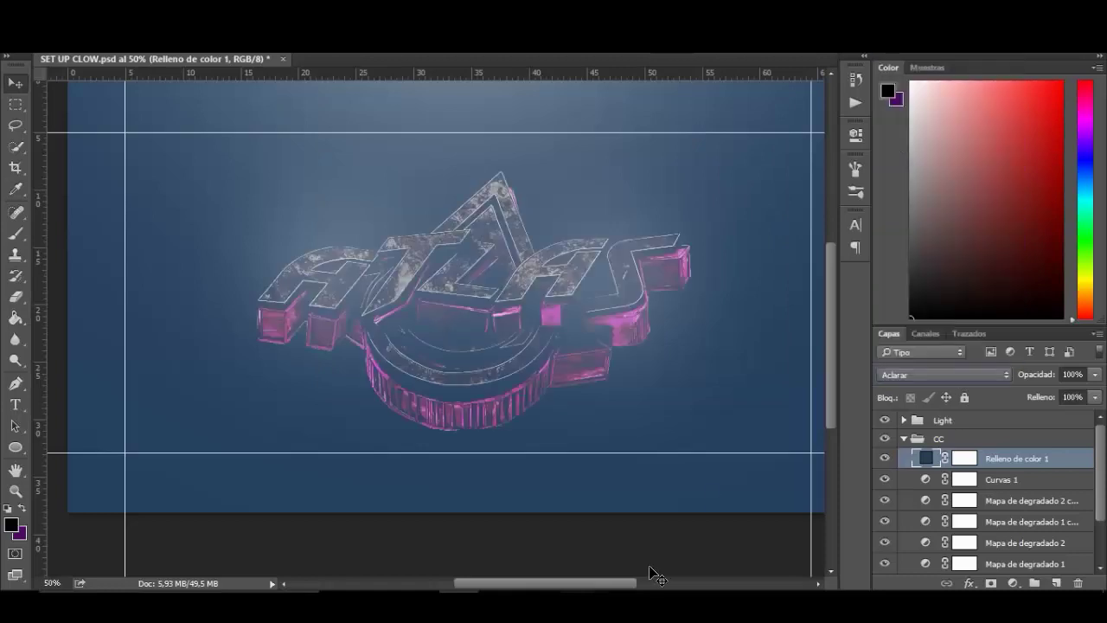
pyautogui.click(1095, 374)
pyautogui.click(1028, 391)
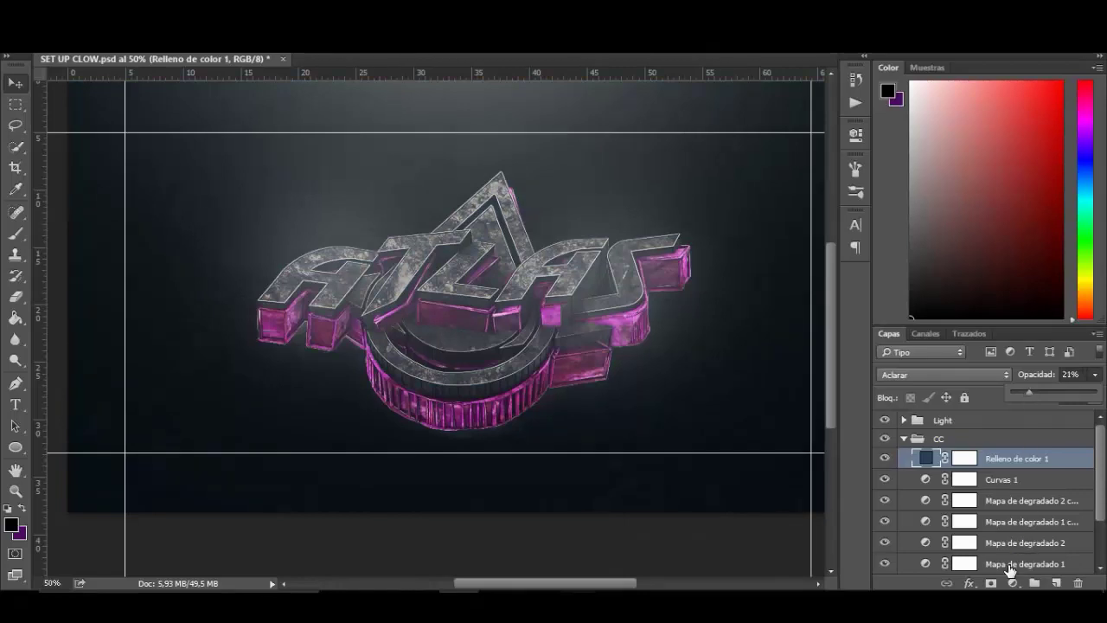
# Step: Add a gradient map above the color fill and set its starting color stop to blue #364cbb
pyautogui.click(1014, 584)
pyautogui.click(1016, 585)
pyautogui.click(1015, 586)
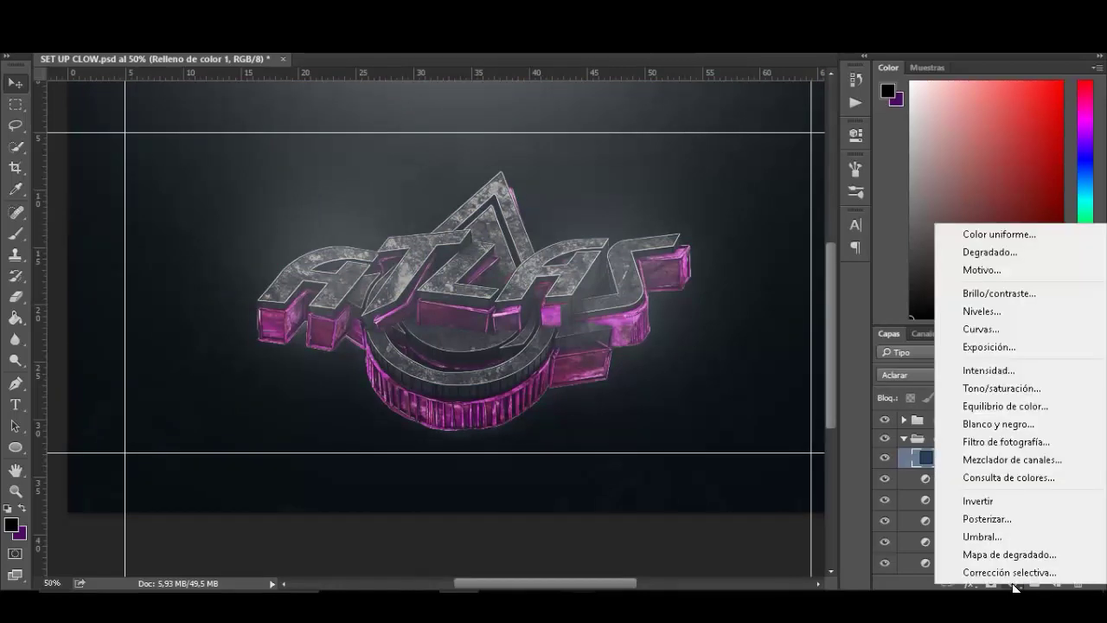
pyautogui.click(1011, 554)
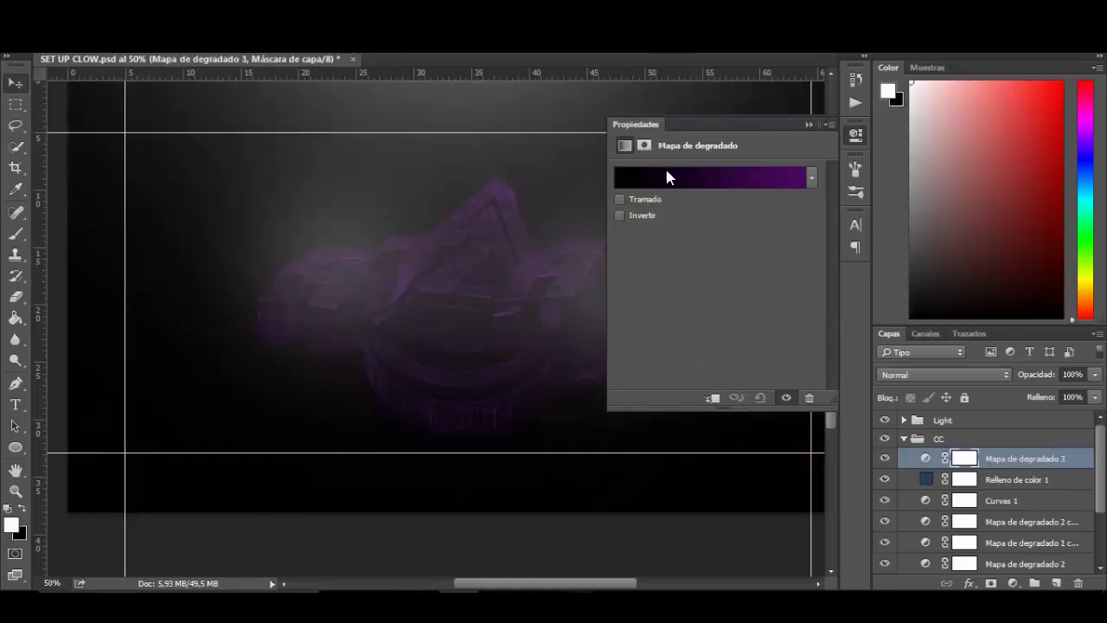
pyautogui.click(686, 180)
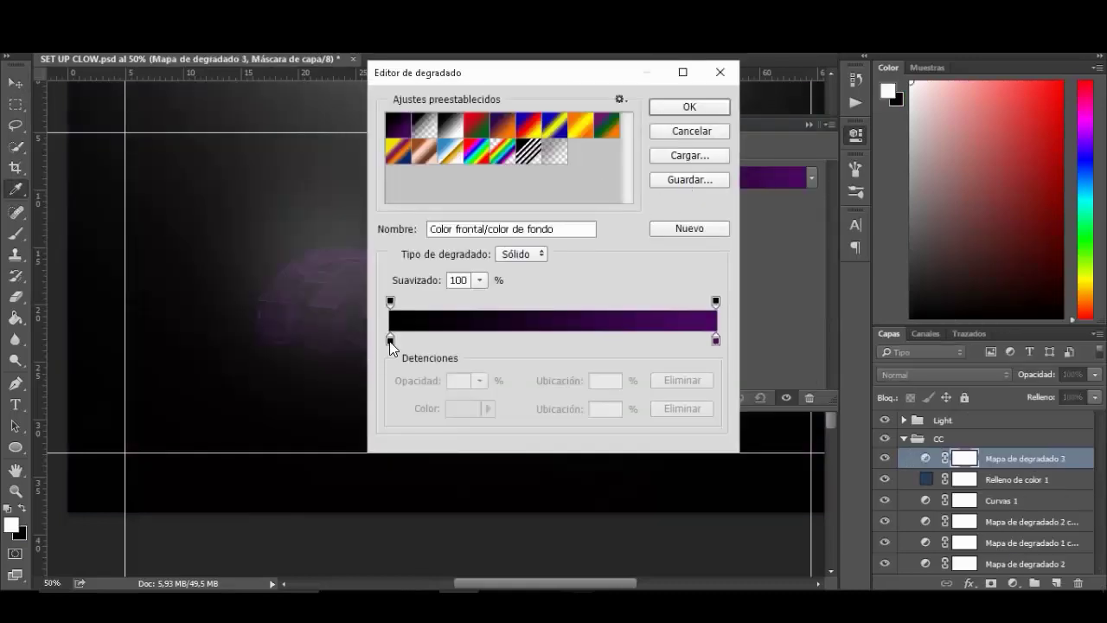
pyautogui.doubleClick(391, 340)
pyautogui.click(564, 211)
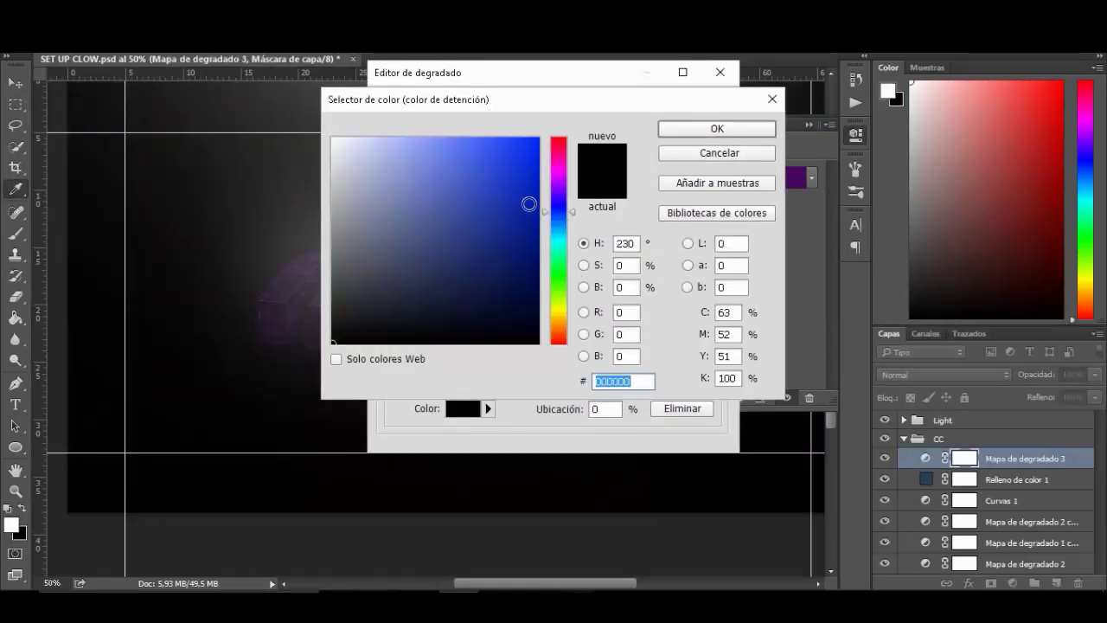
pyautogui.moveTo(526, 205)
pyautogui.mouseDown()
pyautogui.moveTo(527, 182)
pyautogui.moveTo(484, 193)
pyautogui.mouseUp()
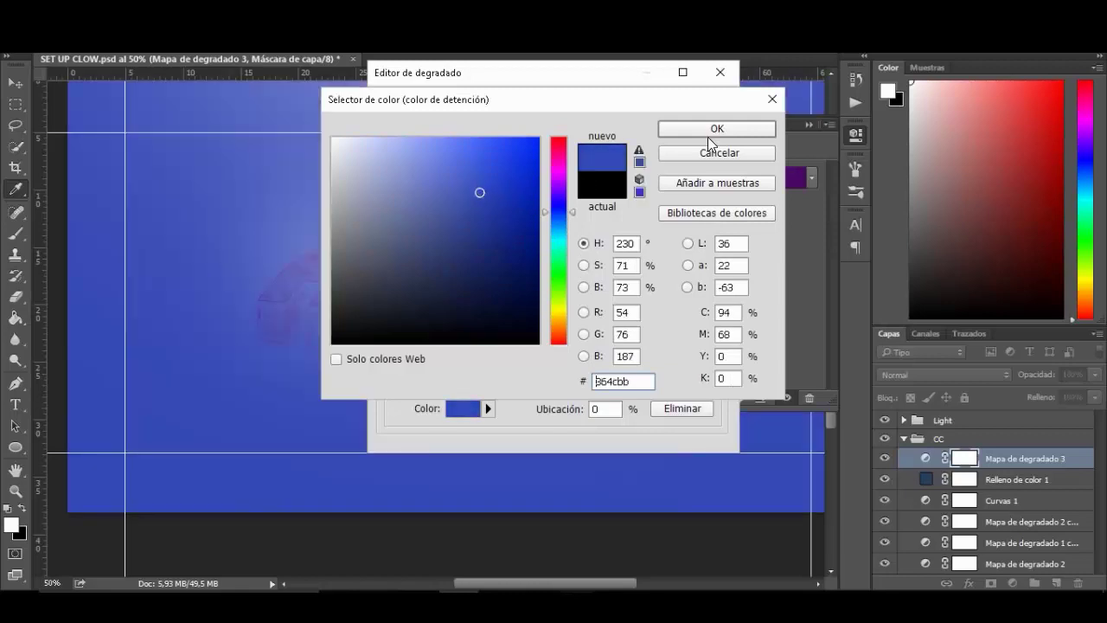
pyautogui.click(740, 128)
# Step: Set the gradient's ending color stop to a fully saturated bright azure blue and apply the gradient
pyautogui.doubleClick(717, 339)
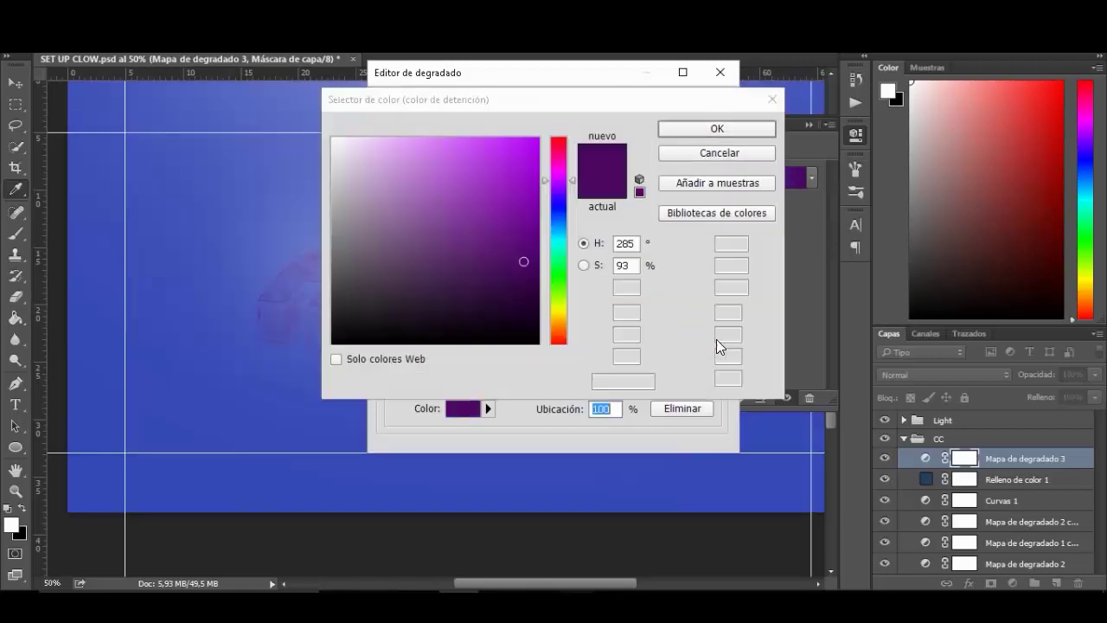
pyautogui.click(558, 223)
pyautogui.click(538, 139)
pyautogui.click(717, 128)
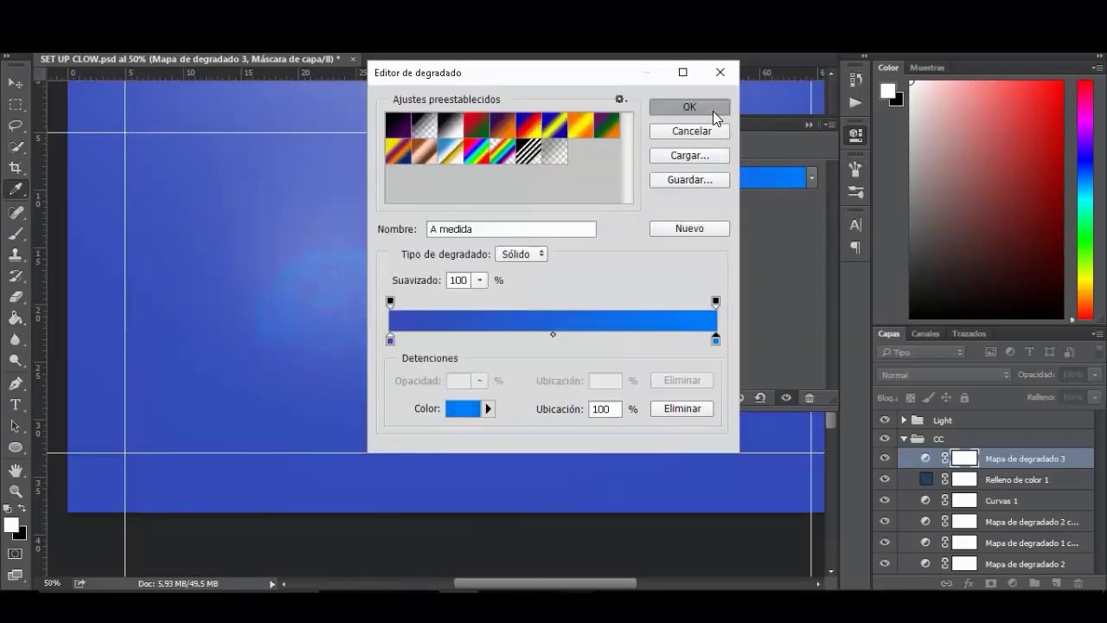
pyautogui.click(712, 111)
pyautogui.click(796, 122)
# Step: Set the blue gradient map's blend mode to Aclarar and its opacity to 9%
pyautogui.click(943, 374)
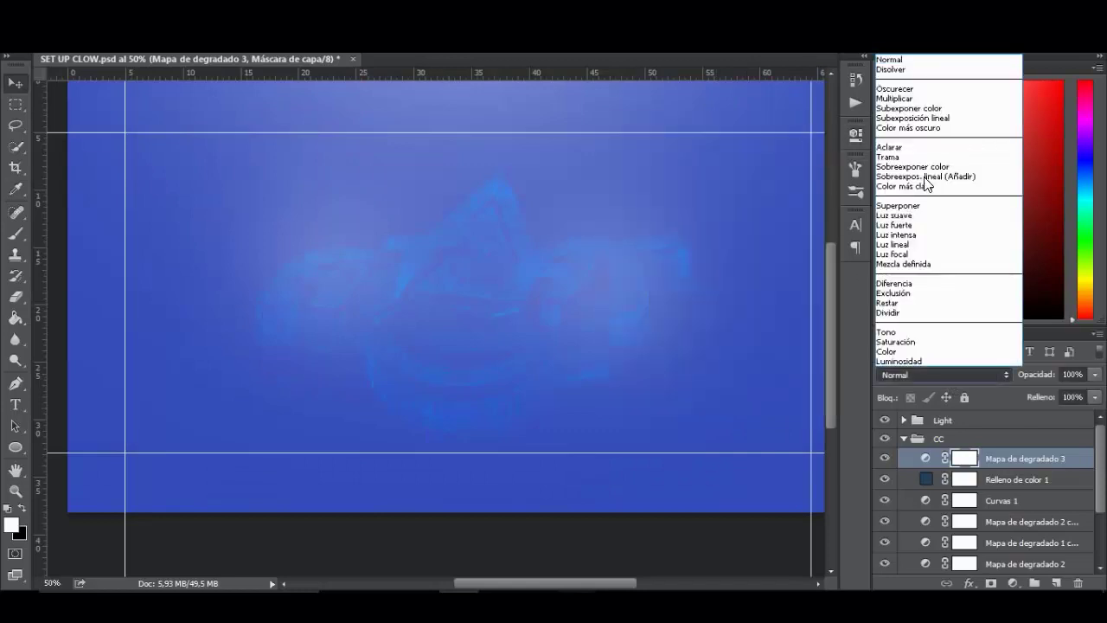
pyautogui.click(899, 147)
pyautogui.click(1096, 374)
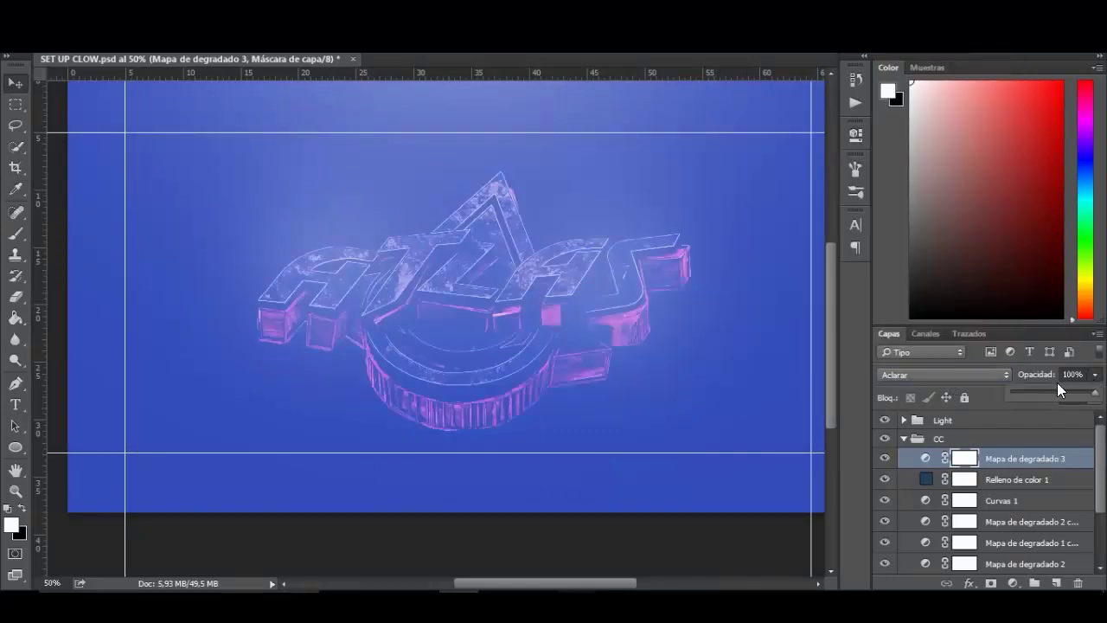
pyautogui.moveTo(1024, 391); pyautogui.dragTo(1019, 394)
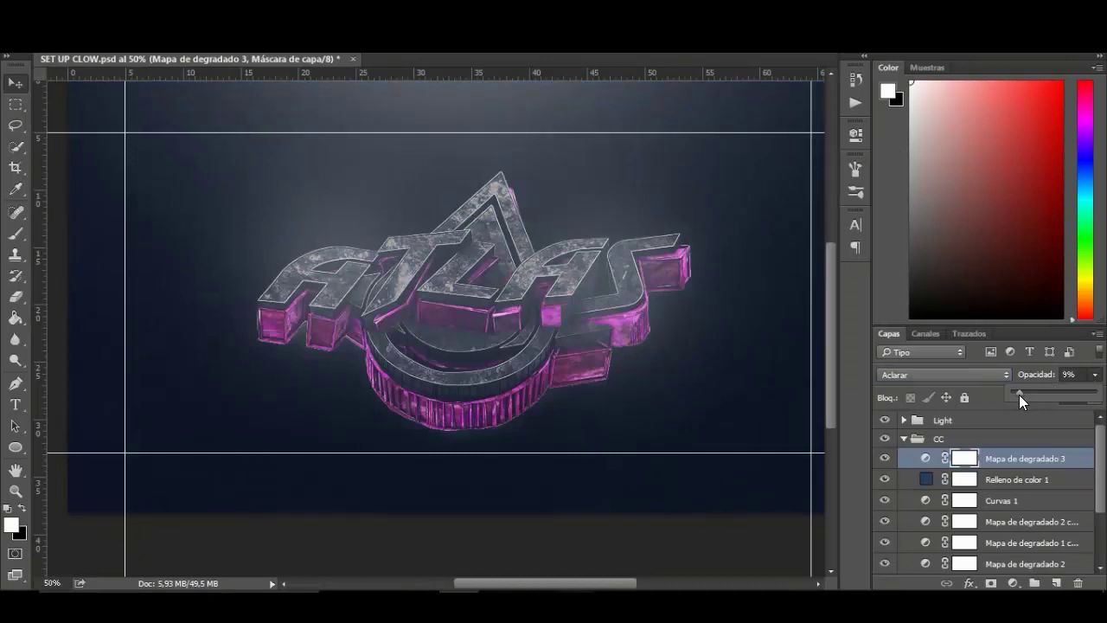
# Step: Add a solid color fill layer in dark golden brown above the blue gradient map
pyautogui.click(1043, 500)
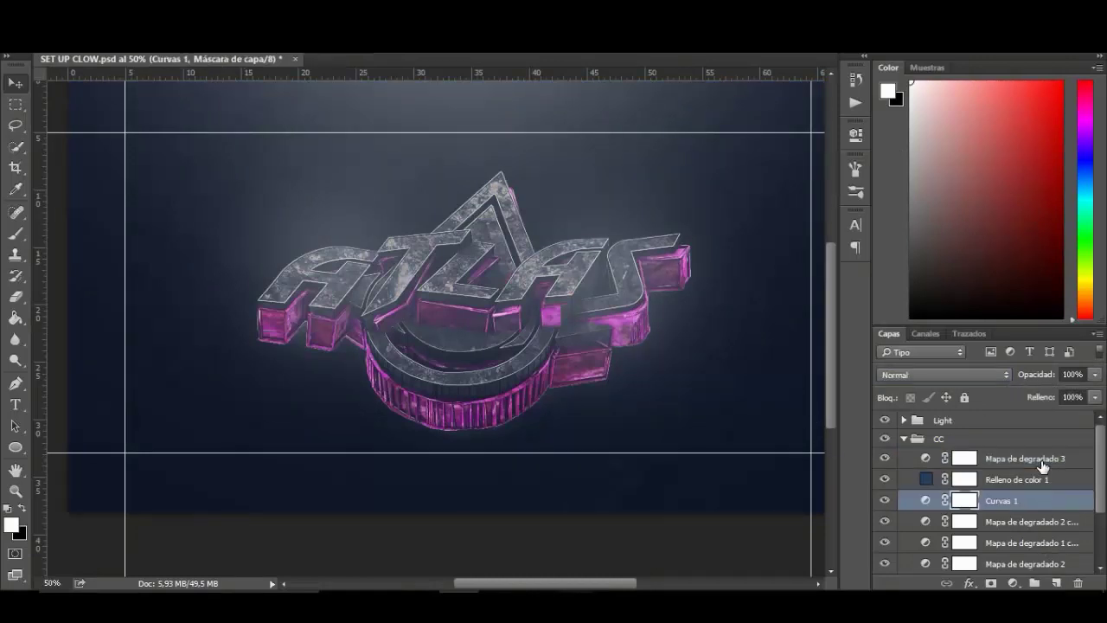
pyautogui.click(1043, 466)
pyautogui.click(1014, 584)
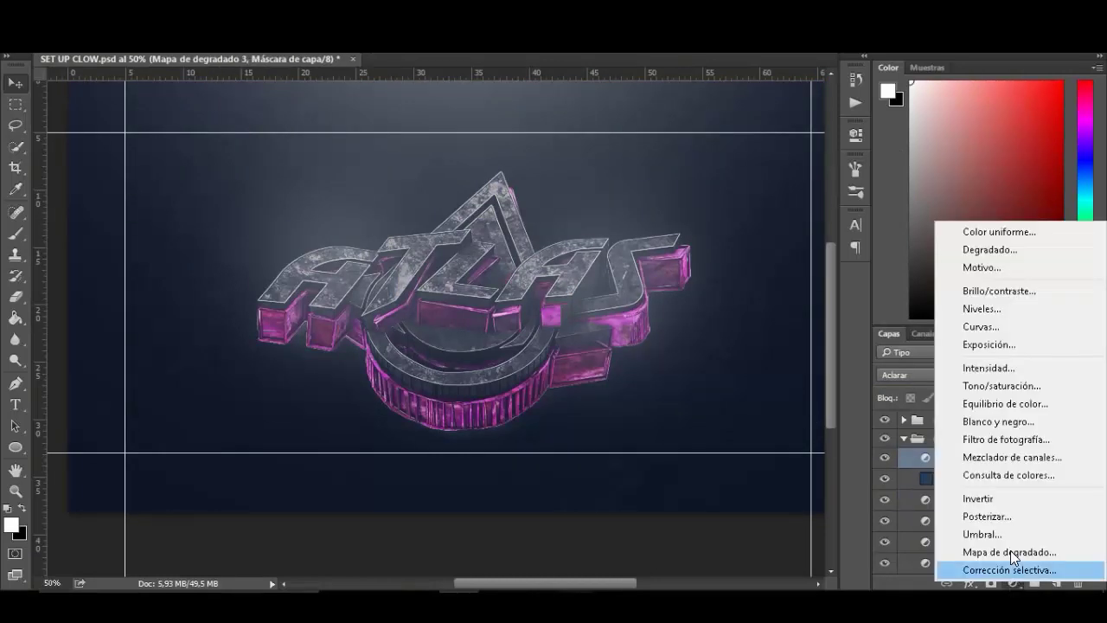
pyautogui.click(1007, 232)
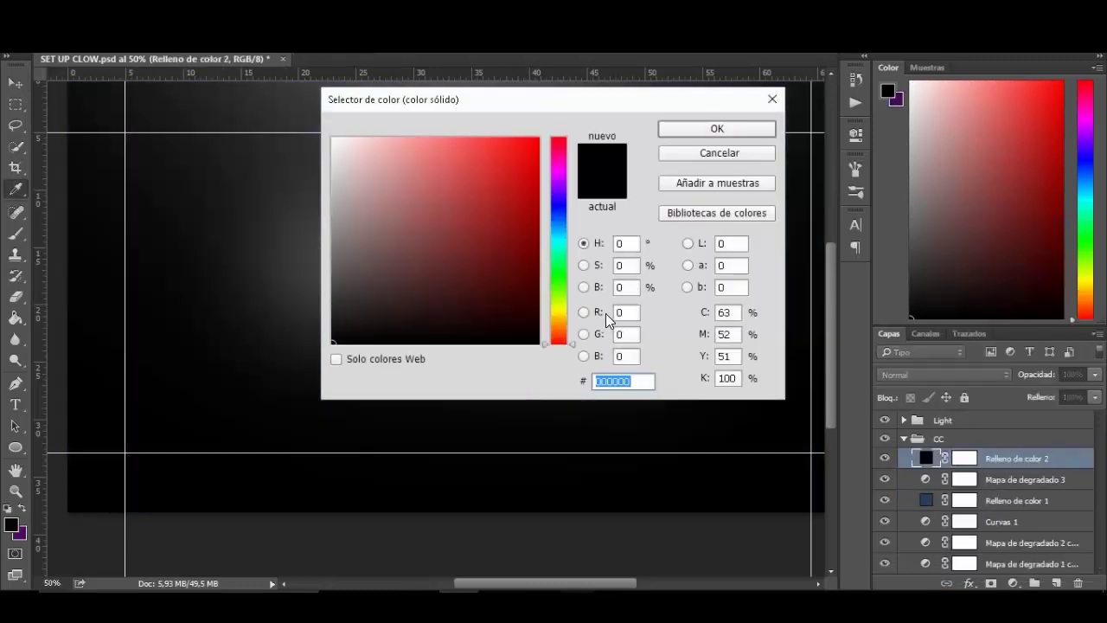
pyautogui.moveTo(563, 326)
pyautogui.mouseDown()
pyautogui.moveTo(493, 274)
pyautogui.moveTo(506, 260)
pyautogui.mouseUp()
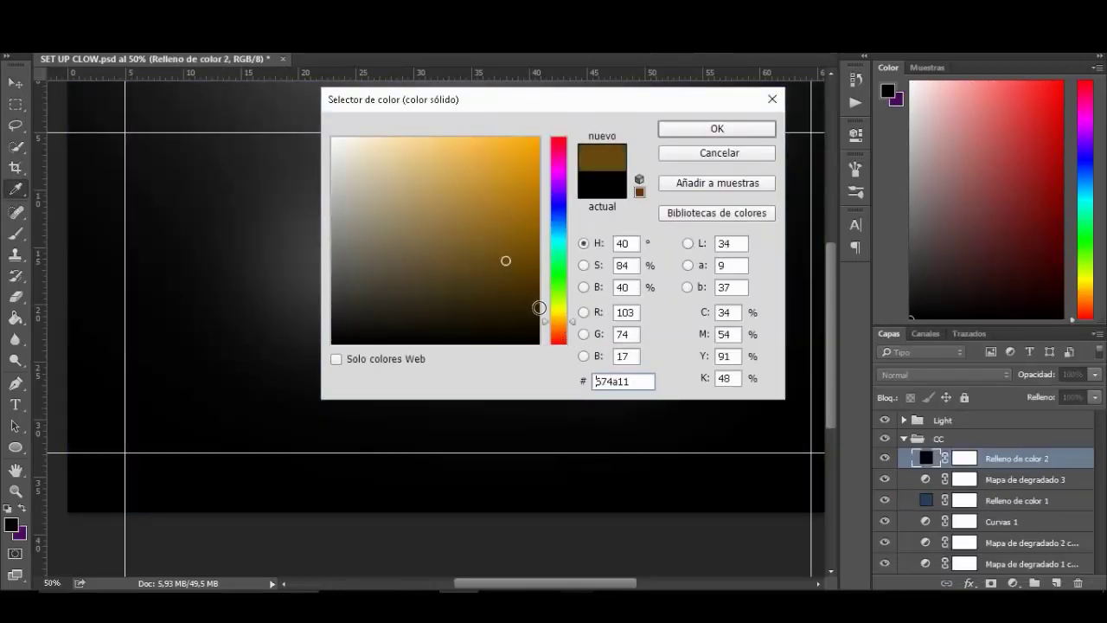
pyautogui.moveTo(566, 310); pyautogui.dragTo(558, 321)
pyautogui.click(708, 128)
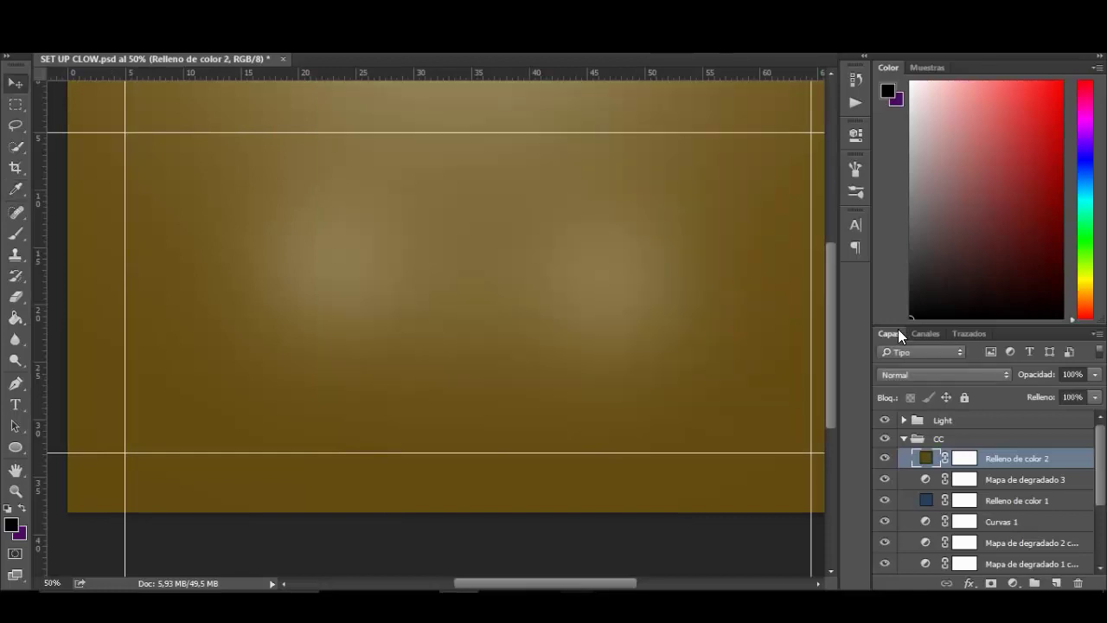
# Step: Set the golden brown fill layer's blend mode to Aclarar and its opacity to 20%
pyautogui.click(912, 372)
pyautogui.click(922, 147)
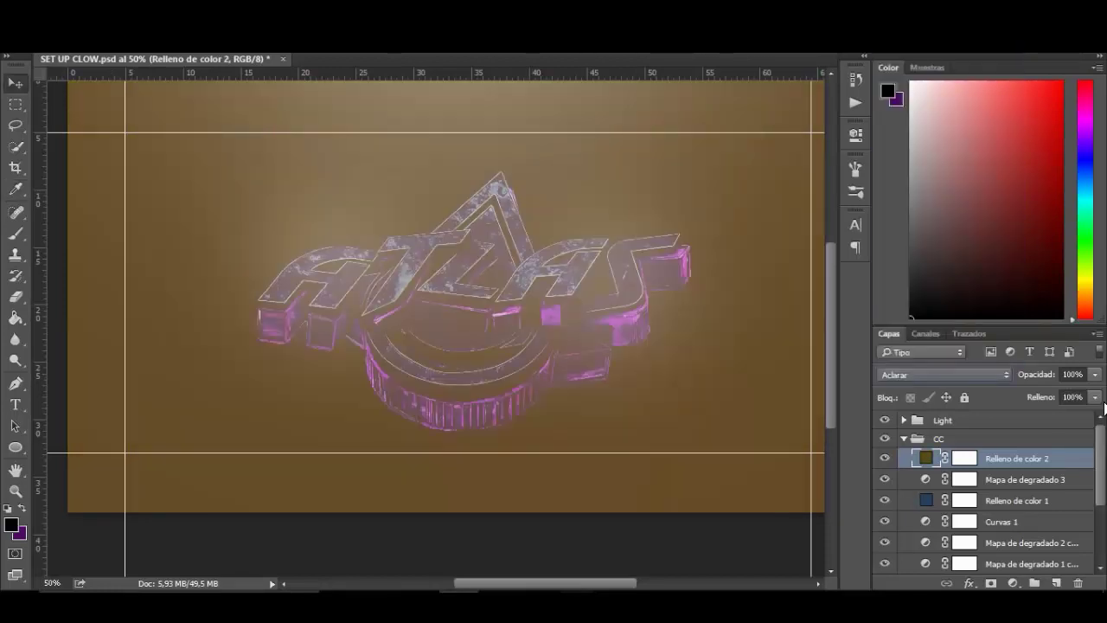
pyautogui.click(1096, 376)
pyautogui.click(1023, 390)
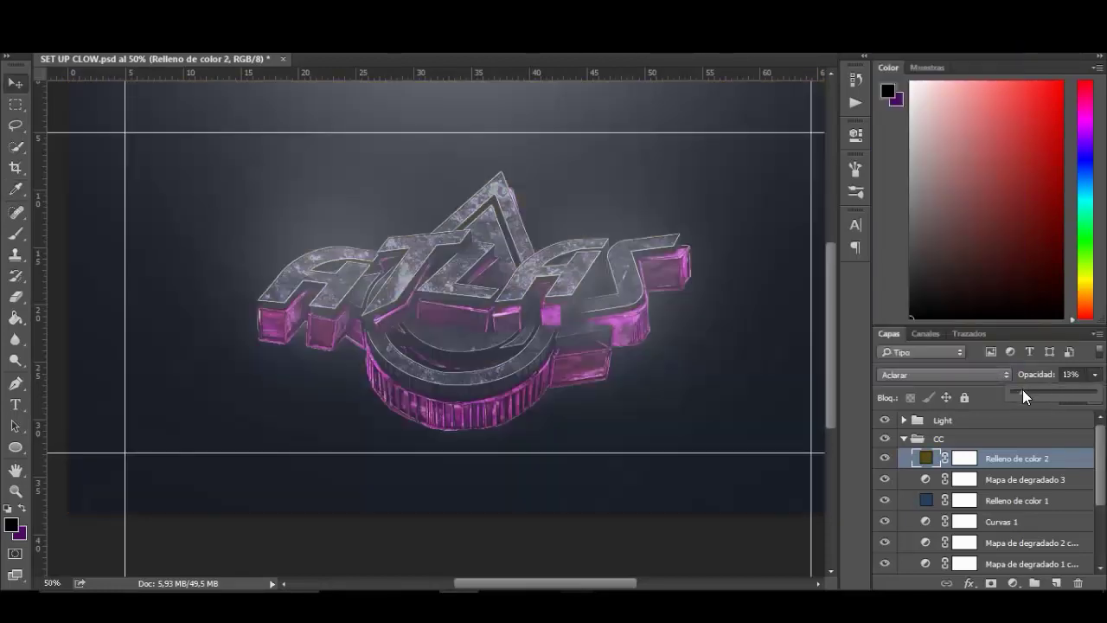
pyautogui.moveTo(1026, 393); pyautogui.dragTo(1028, 393)
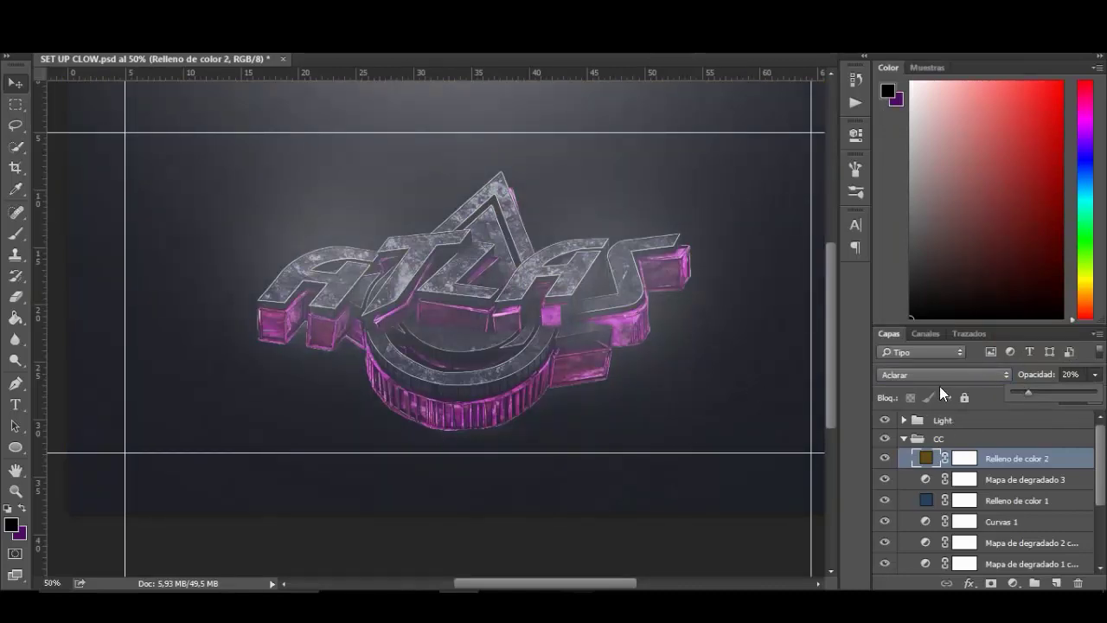
# Step: Add a solid color fill layer in dark gray #353535 above the golden brown fill
pyautogui.click(1014, 583)
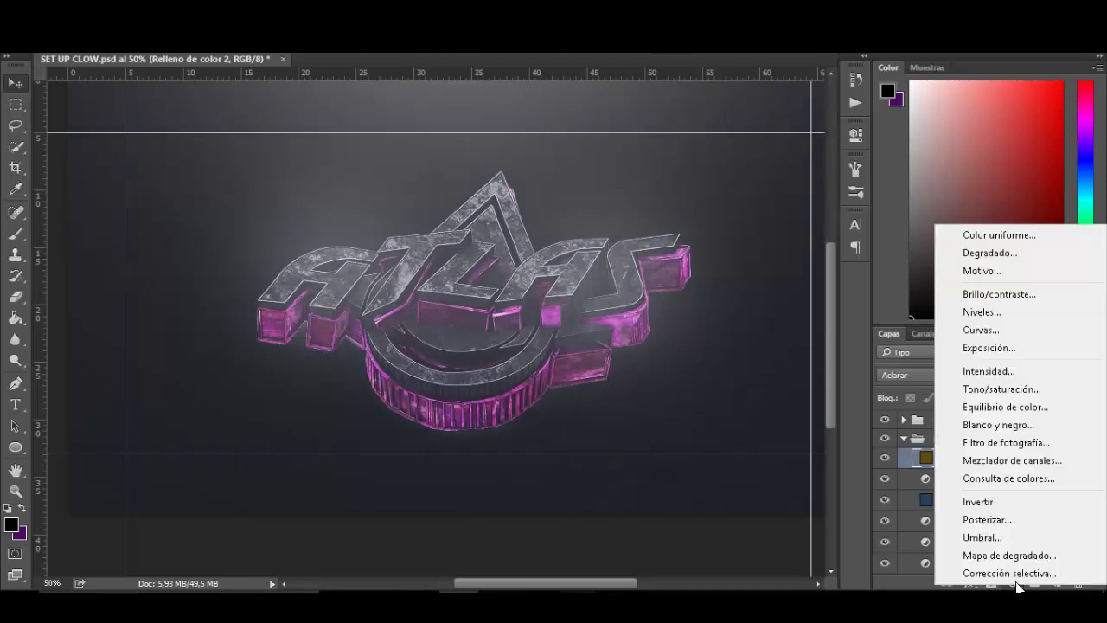
pyautogui.click(981, 235)
pyautogui.click(346, 259)
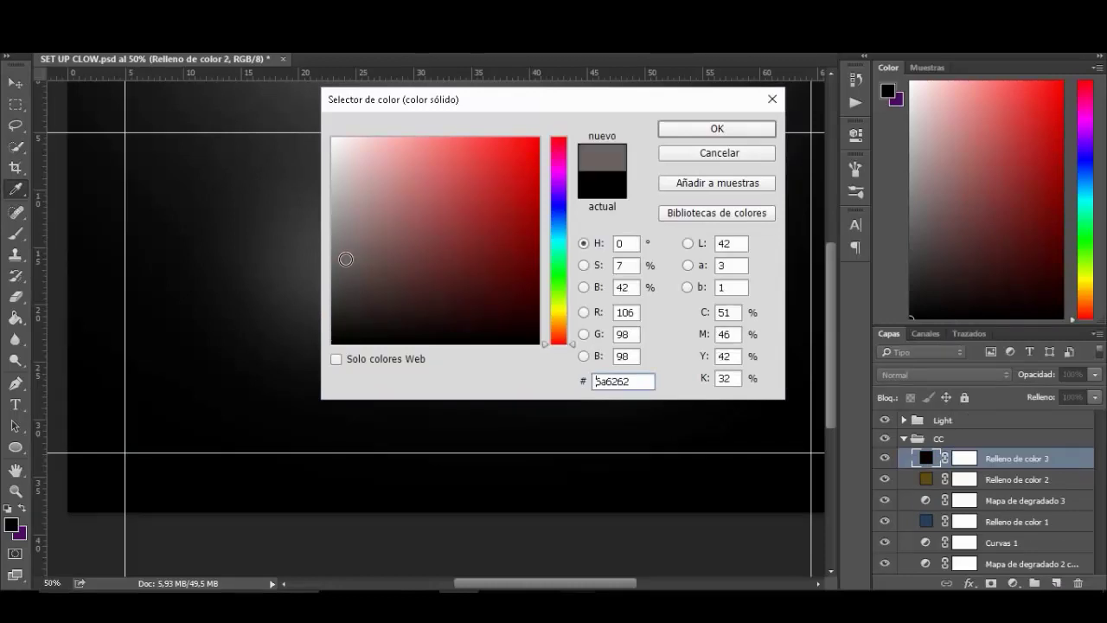
pyautogui.moveTo(346, 259); pyautogui.dragTo(311, 302)
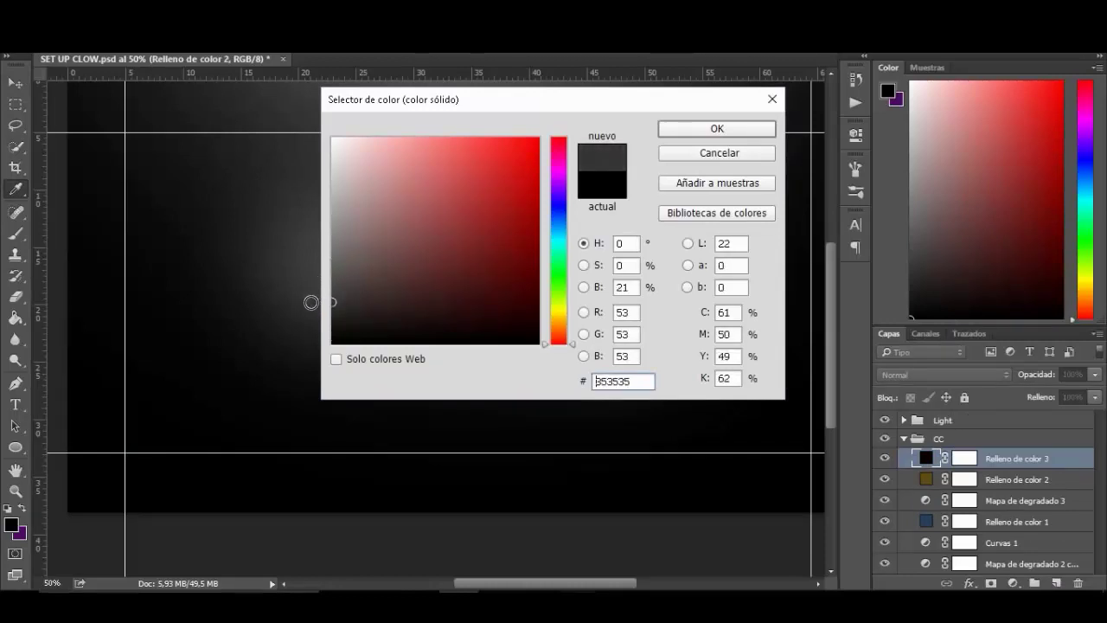
pyautogui.click(717, 128)
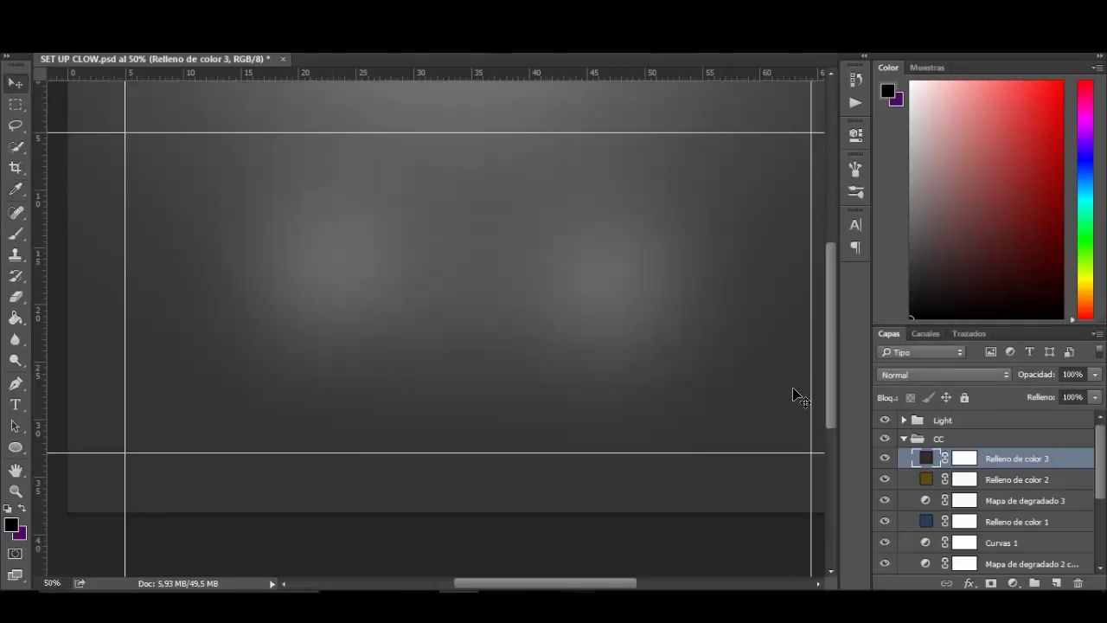
# Step: Set the dark gray fill layer's blend mode to Aclarar and its opacity to 10%
pyautogui.click(939, 375)
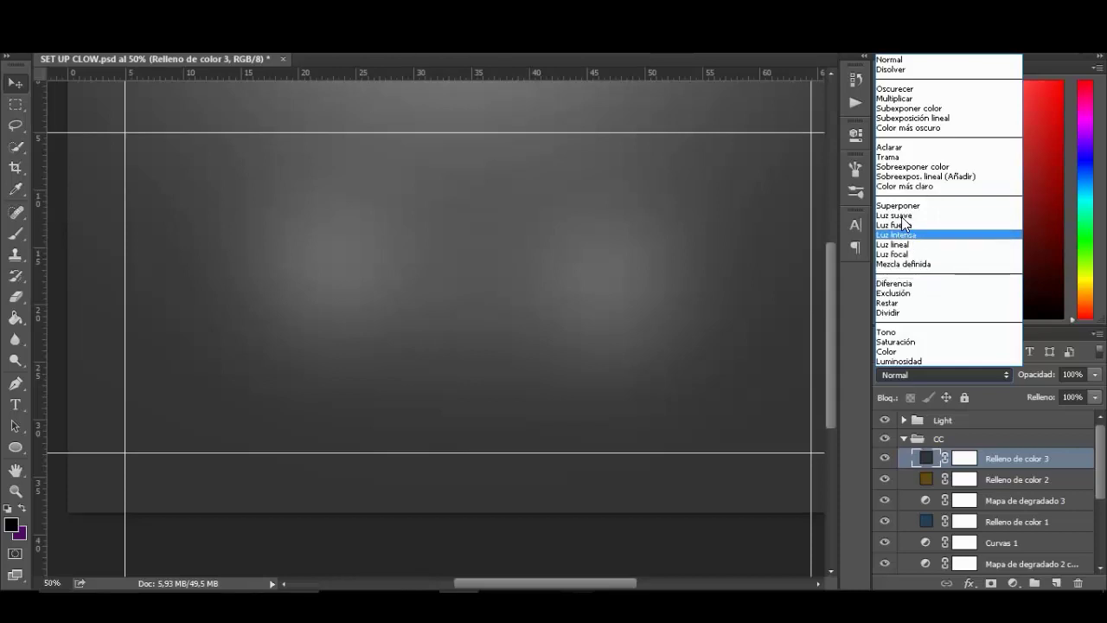
pyautogui.click(896, 148)
pyautogui.click(1098, 374)
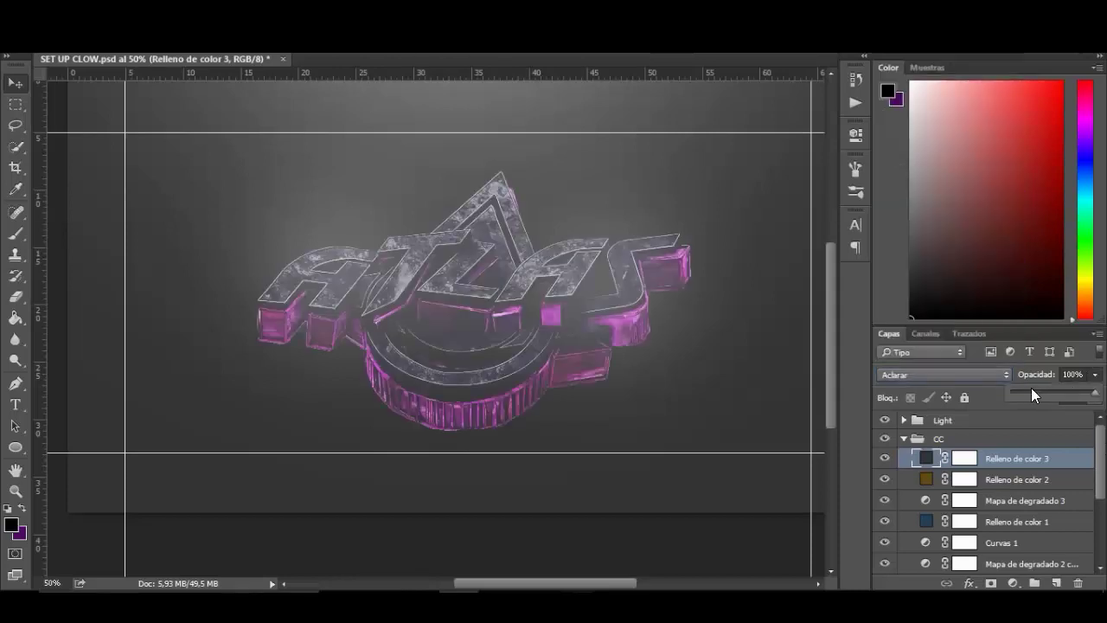
pyautogui.moveTo(1019, 391); pyautogui.dragTo(1021, 395)
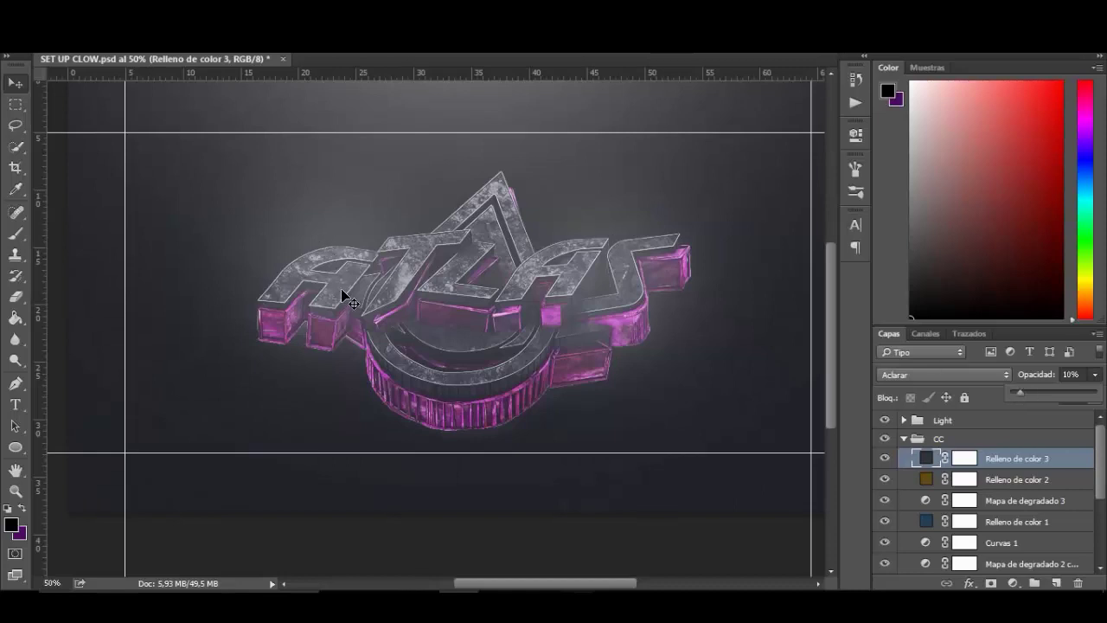
# Step: Collapse the CC group of finished adjustment layers
pyautogui.hscroll(3, 343, 290)
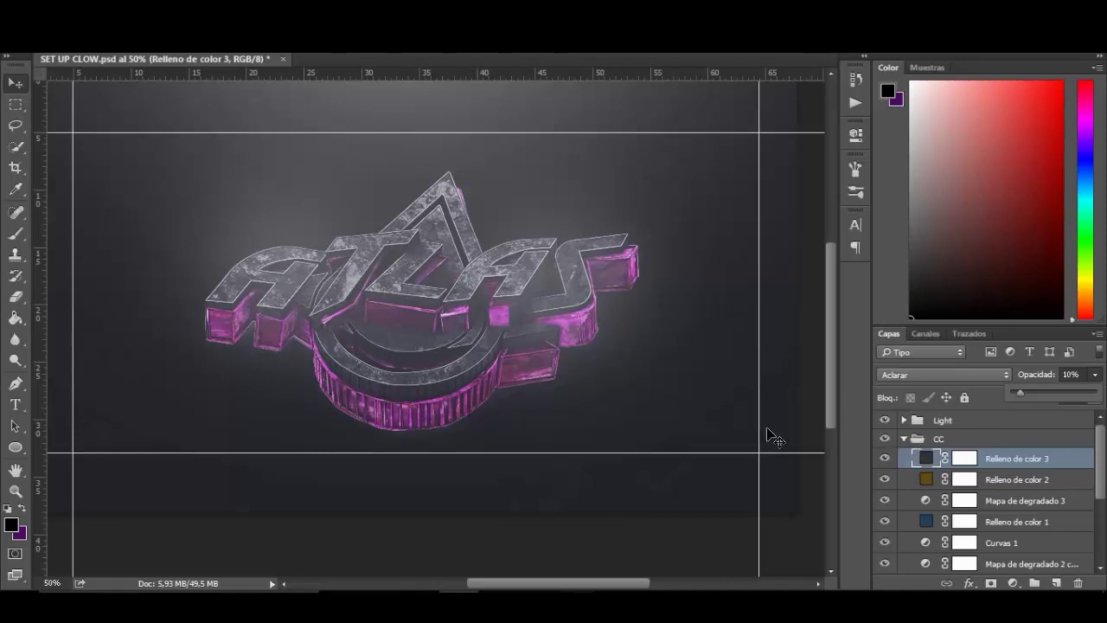
pyautogui.click(905, 439)
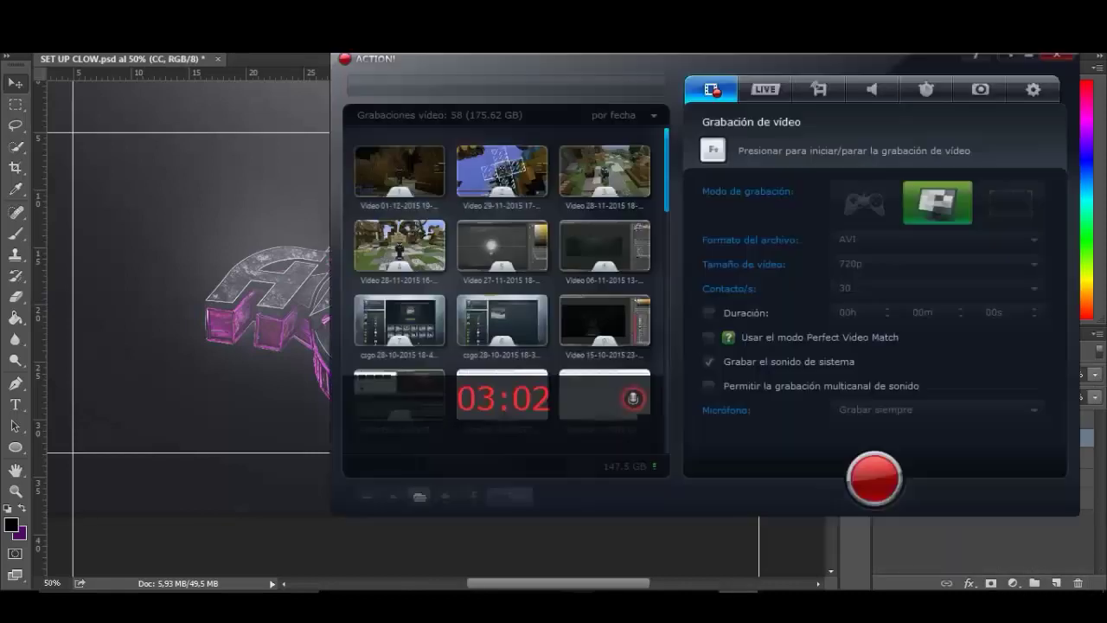
pyautogui.click(870, 476)
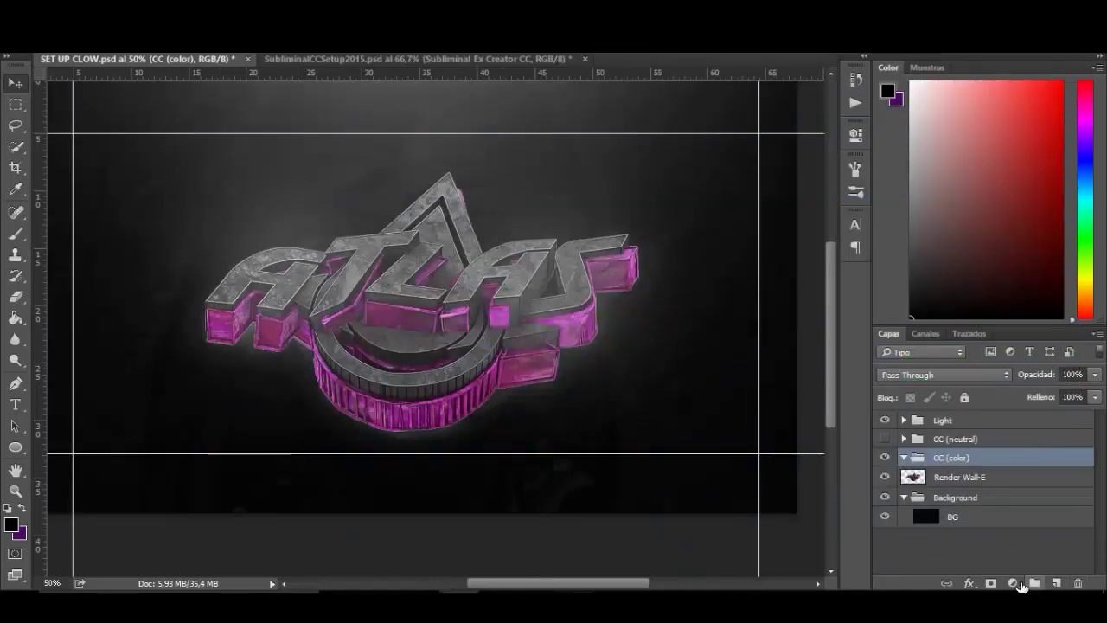
# Step: Add a gradient fill layer in the CC (color) group and set its starting color stop to a saturated bright blue
pyautogui.click(1014, 584)
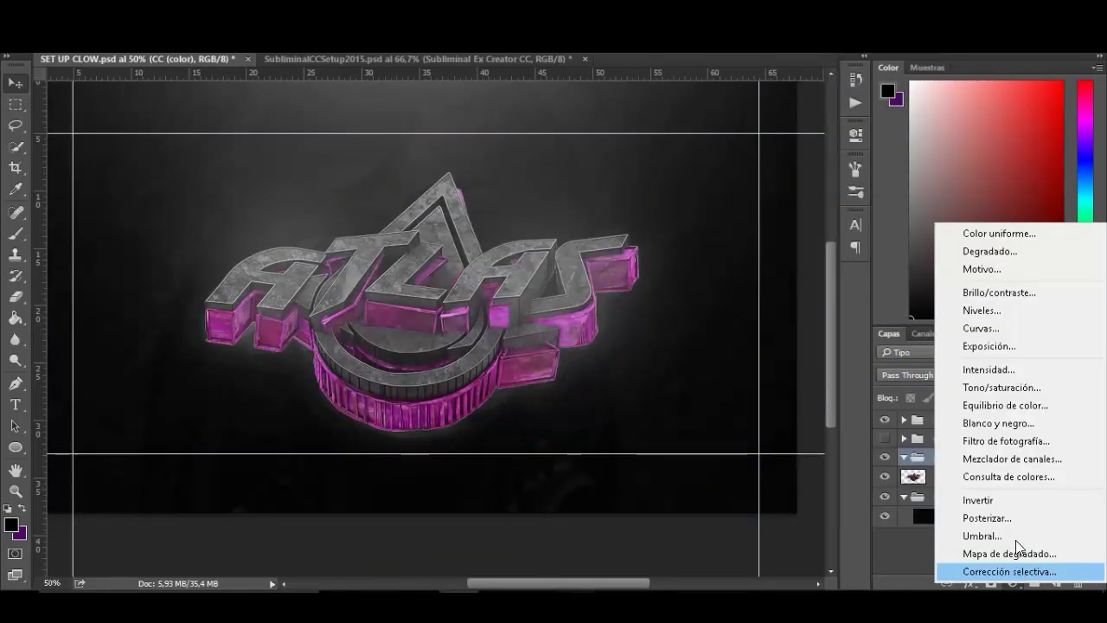
pyautogui.click(985, 253)
pyautogui.click(524, 164)
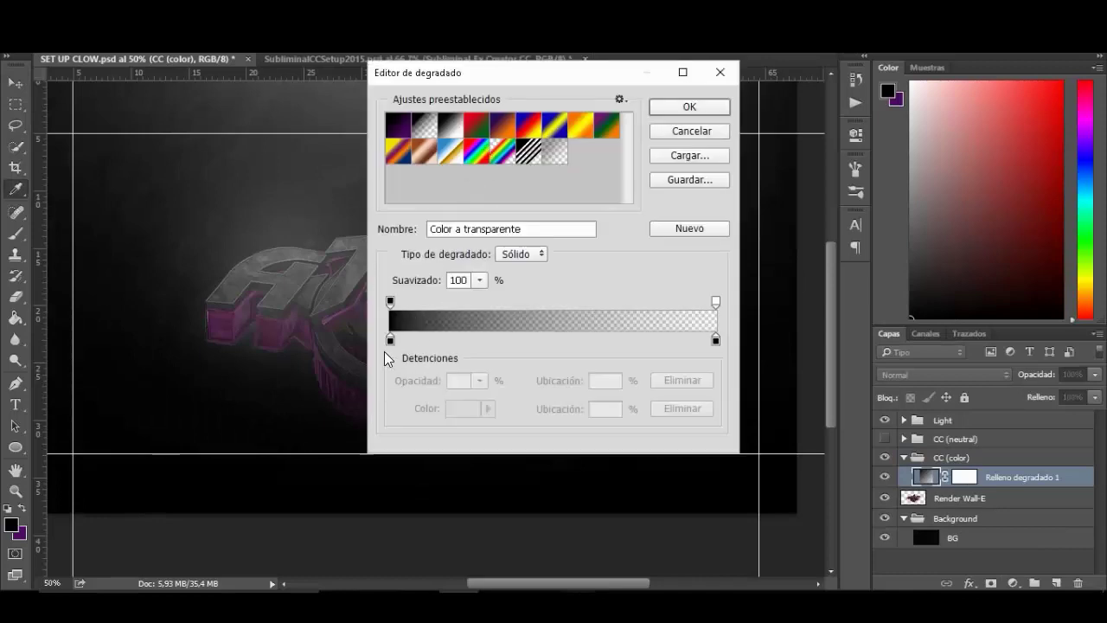
pyautogui.doubleClick(391, 341)
pyautogui.click(539, 139)
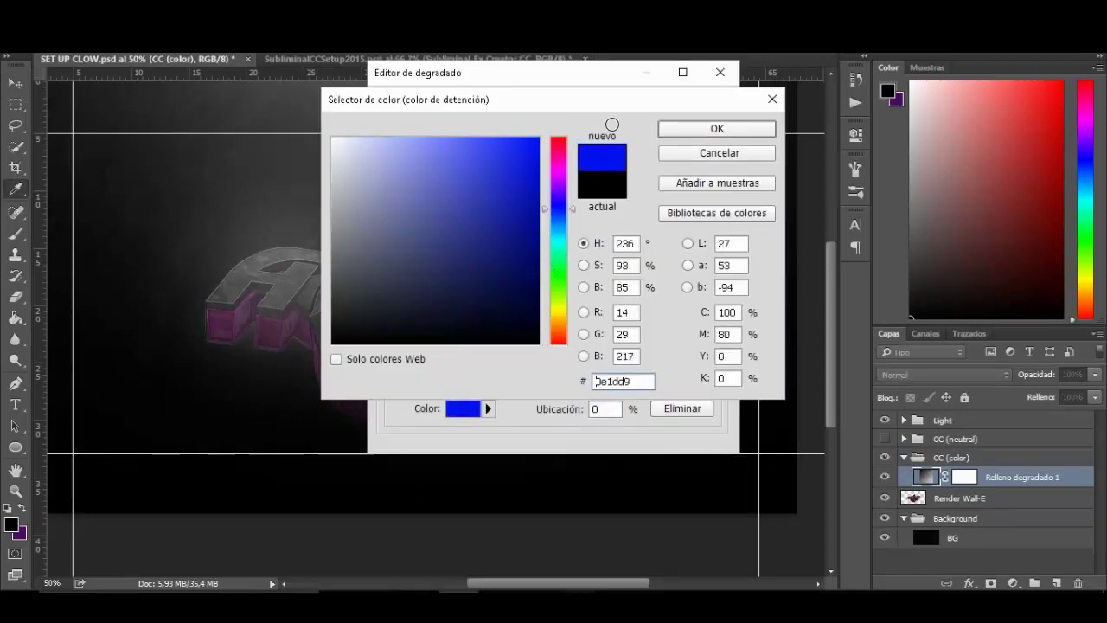
pyautogui.click(706, 130)
# Step: Remove the gradient's transparent end stop and set its ending color stop to medium blue #235c92
pyautogui.moveTo(716, 303); pyautogui.dragTo(661, 242)
pyautogui.click(716, 340)
pyautogui.doubleClick(716, 340)
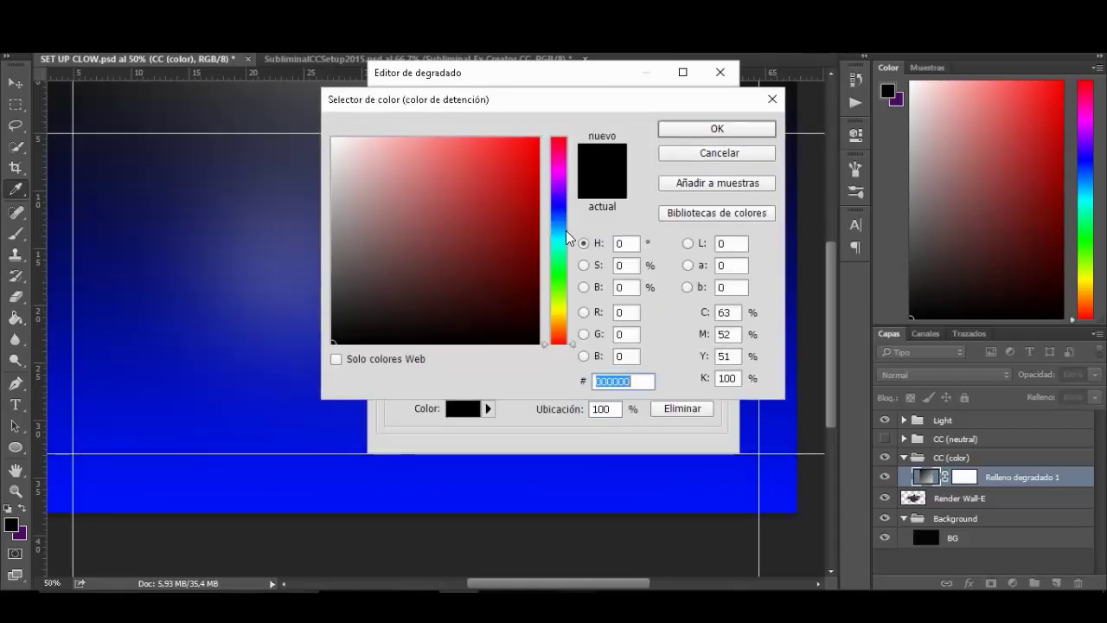
pyautogui.click(560, 223)
pyautogui.click(502, 192)
pyautogui.click(536, 212)
pyautogui.click(487, 227)
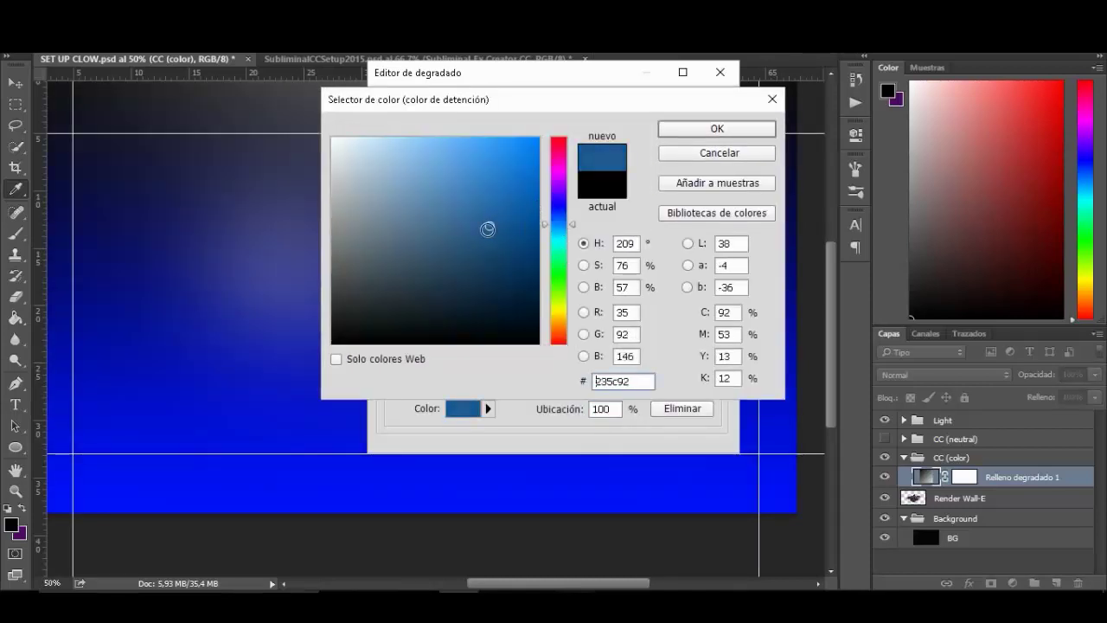
pyautogui.press('Return')
pyautogui.press('Return')
# Step: Apply the blue gradient fill and set the layer's blend mode to Tono
pyautogui.click(655, 163)
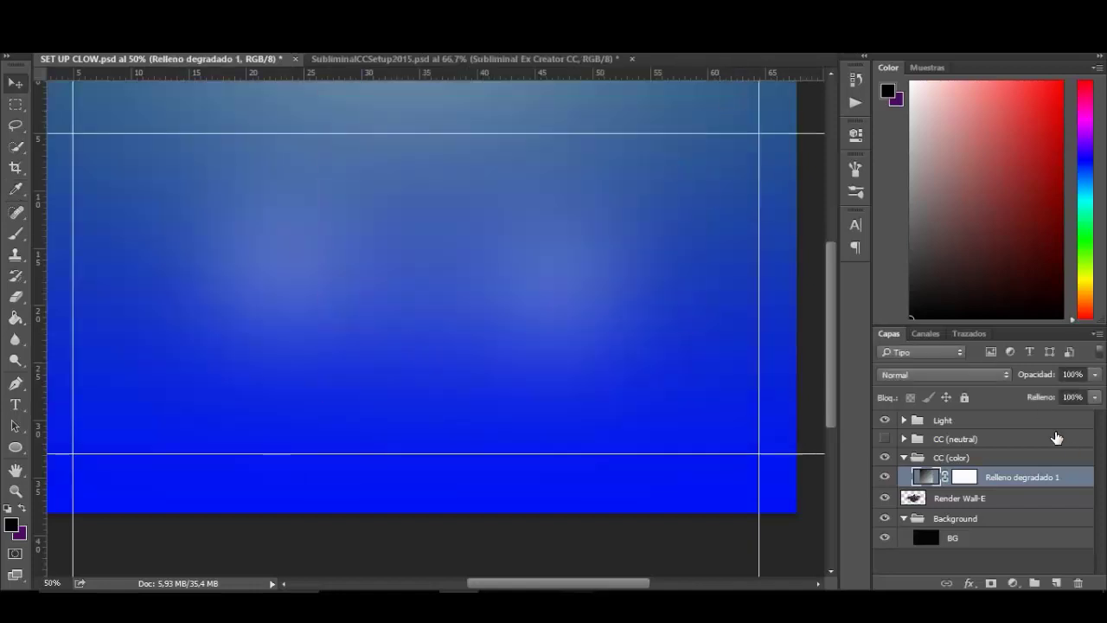
pyautogui.click(938, 375)
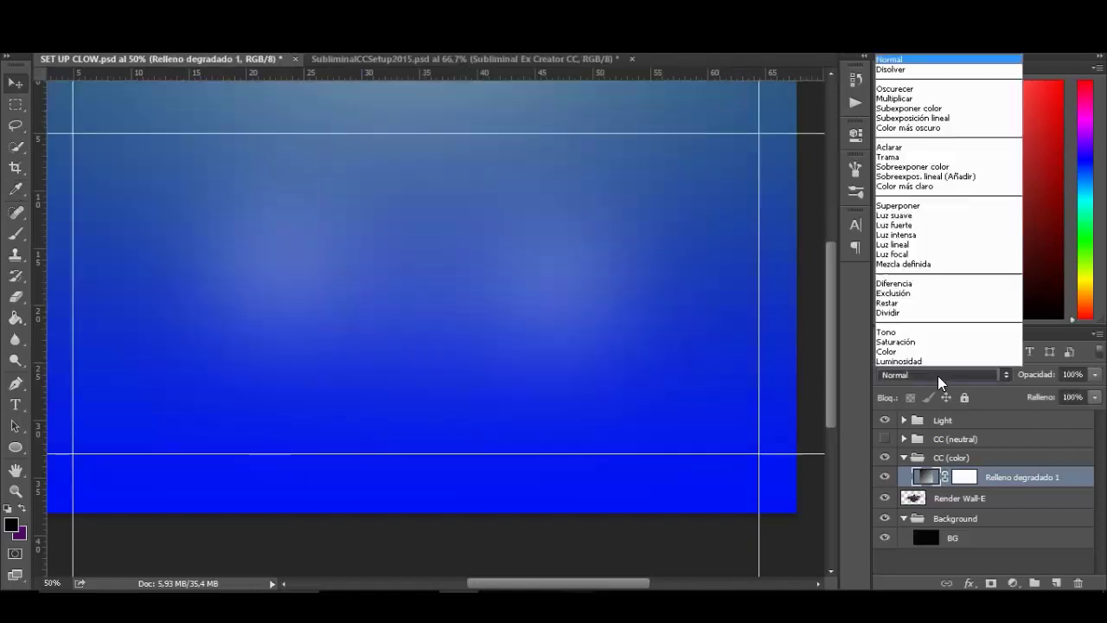
pyautogui.click(900, 333)
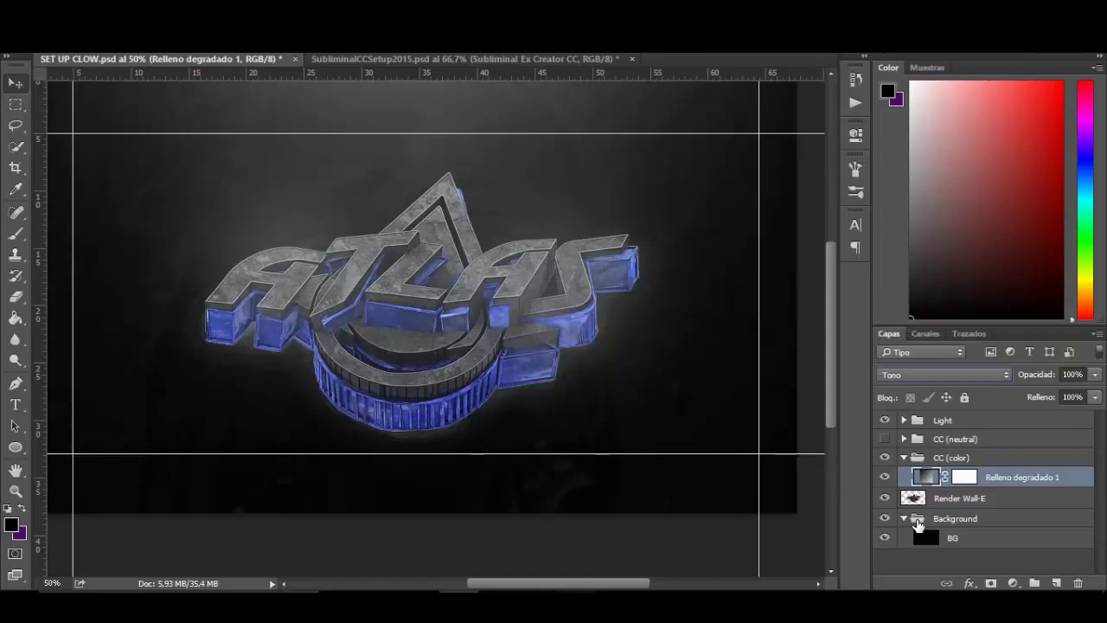
# Step: Add a gradient map above the gradient fill using the Negro, blanco preset
pyautogui.click(1013, 583)
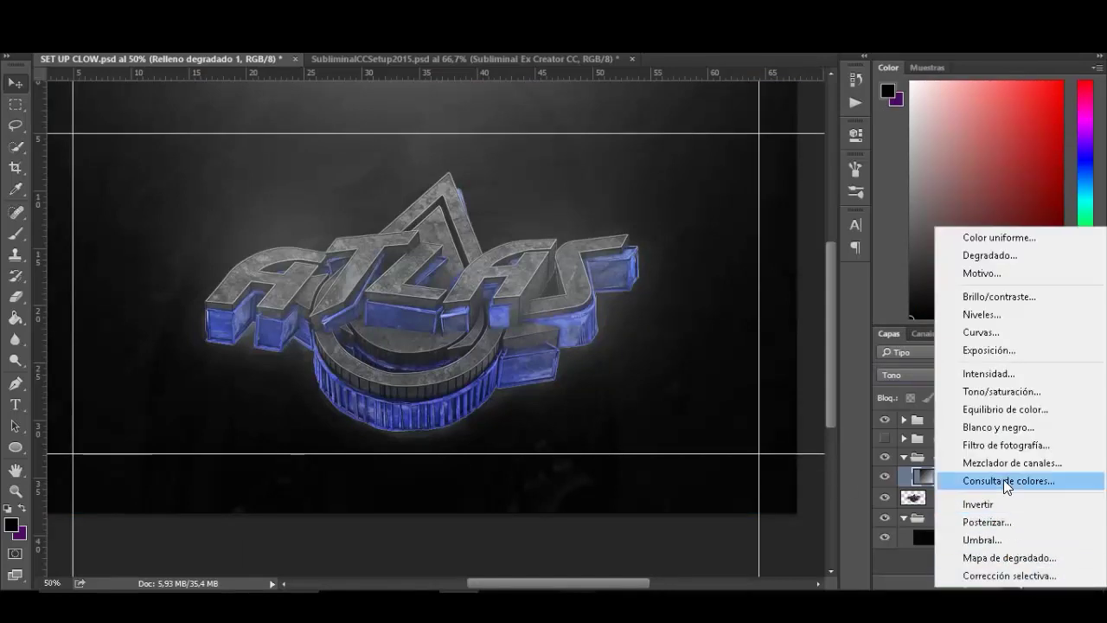
pyautogui.click(1010, 557)
pyautogui.click(749, 182)
pyautogui.click(451, 126)
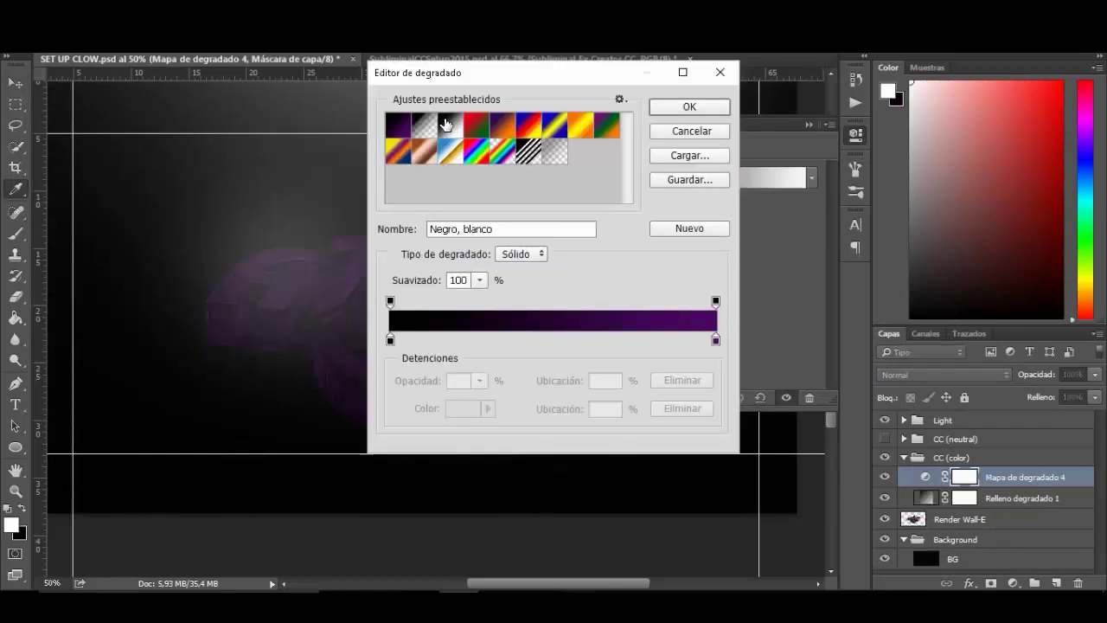
pyautogui.click(689, 107)
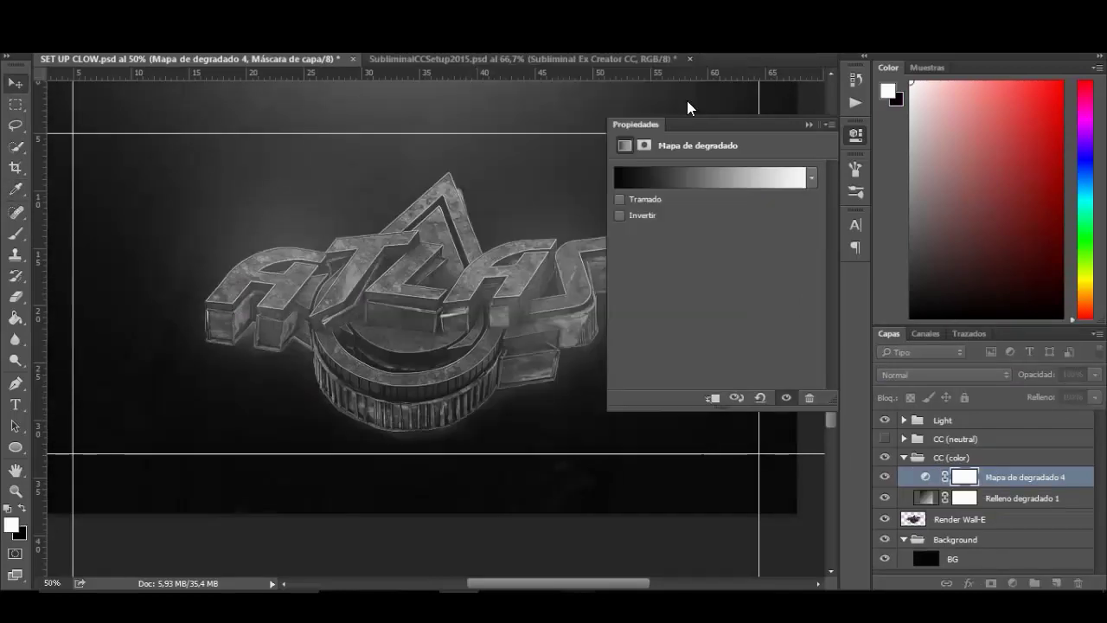
pyautogui.click(809, 126)
# Step: Set the black-and-white gradient map's blend mode to Luz suave and its opacity to 30%
pyautogui.click(941, 375)
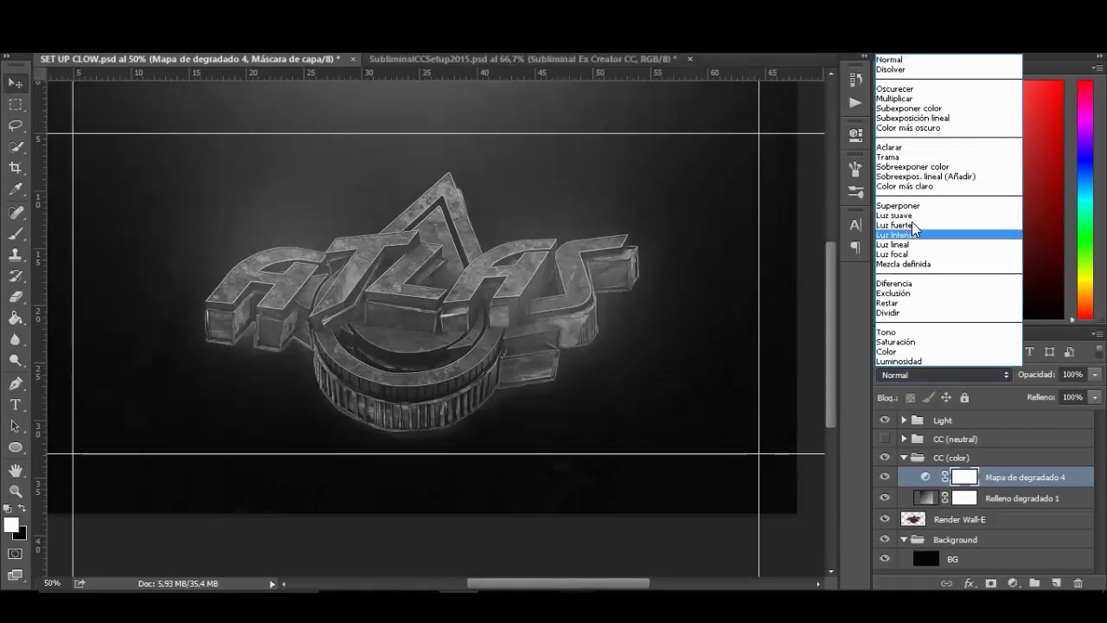
pyautogui.click(941, 211)
pyautogui.click(1095, 375)
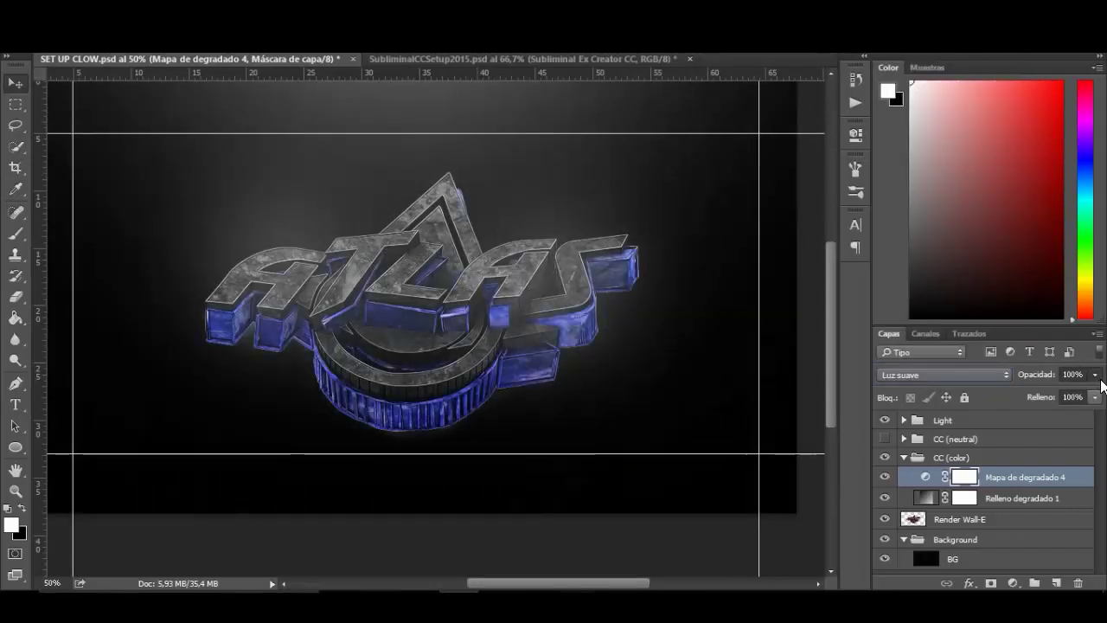
pyautogui.moveTo(1065, 396); pyautogui.dragTo(1040, 398)
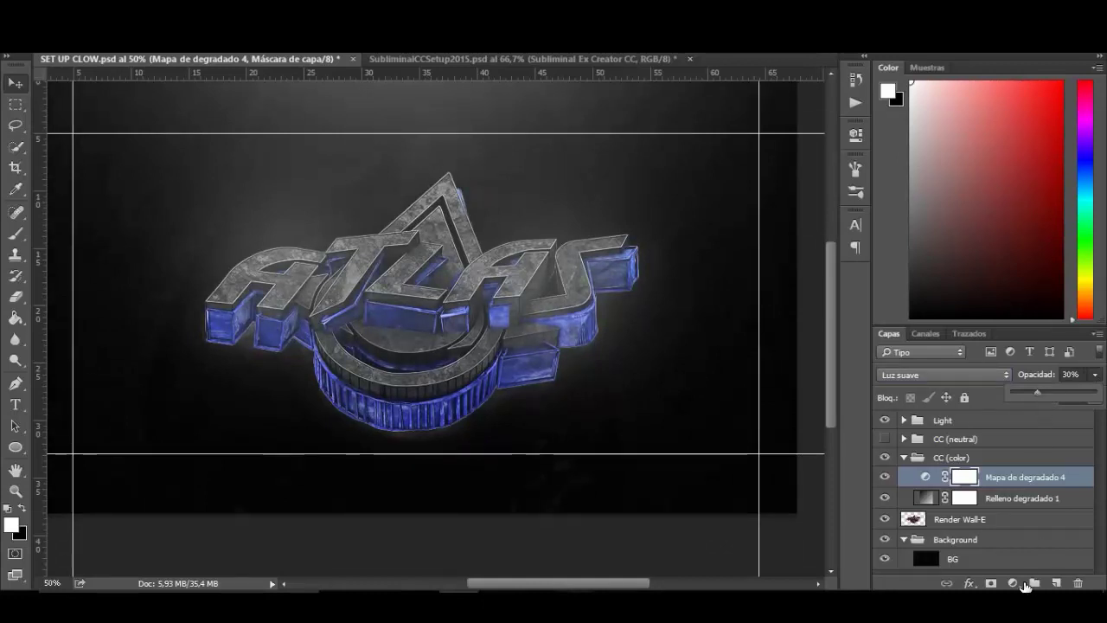
# Step: Add another gradient map above the soft-light gradient map using the Negro, blanco preset
pyautogui.click(1013, 583)
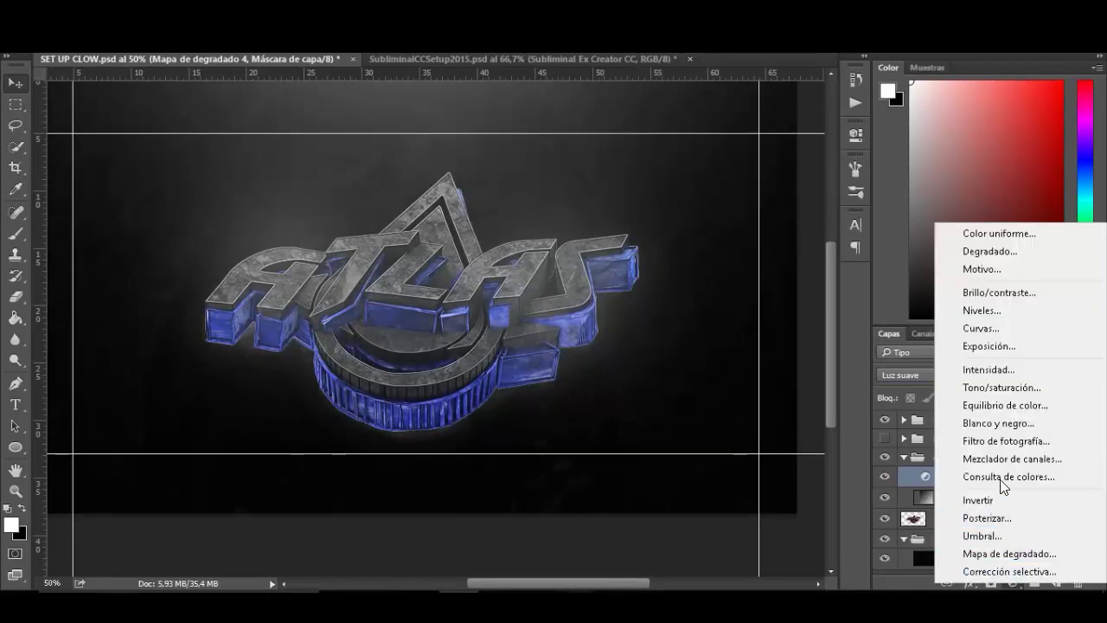
pyautogui.click(1024, 550)
pyautogui.click(702, 182)
pyautogui.click(458, 130)
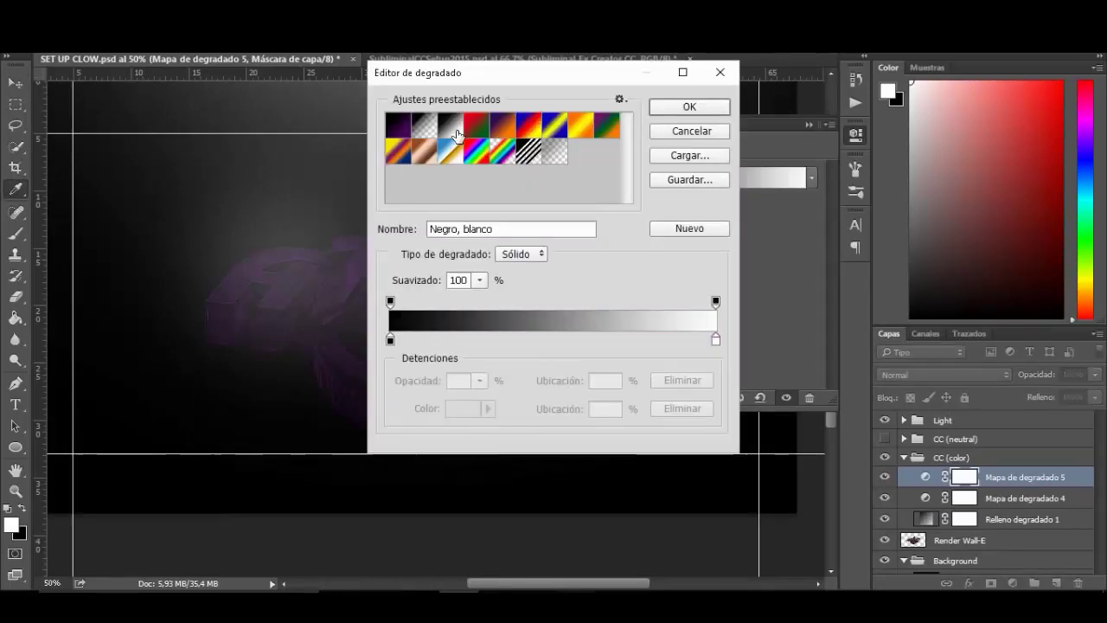
pyautogui.click(683, 108)
pyautogui.click(806, 121)
# Step: Set the new gradient map's blend mode to Sobreexponer color and its opacity to 12%
pyautogui.click(935, 372)
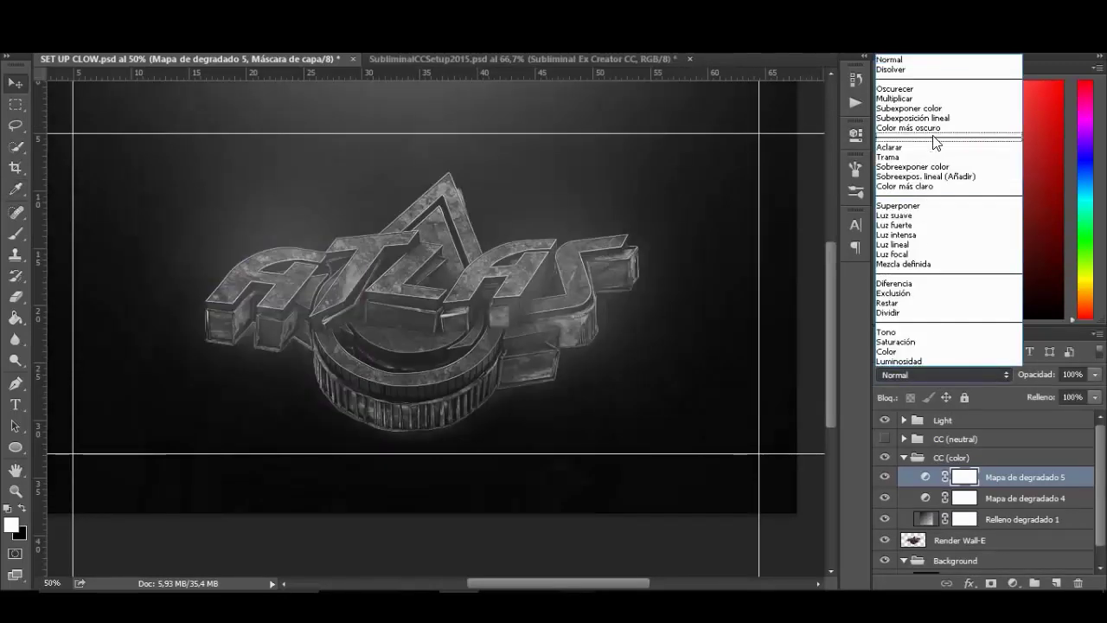
pyautogui.click(939, 161)
pyautogui.moveTo(1096, 374); pyautogui.dragTo(1024, 390)
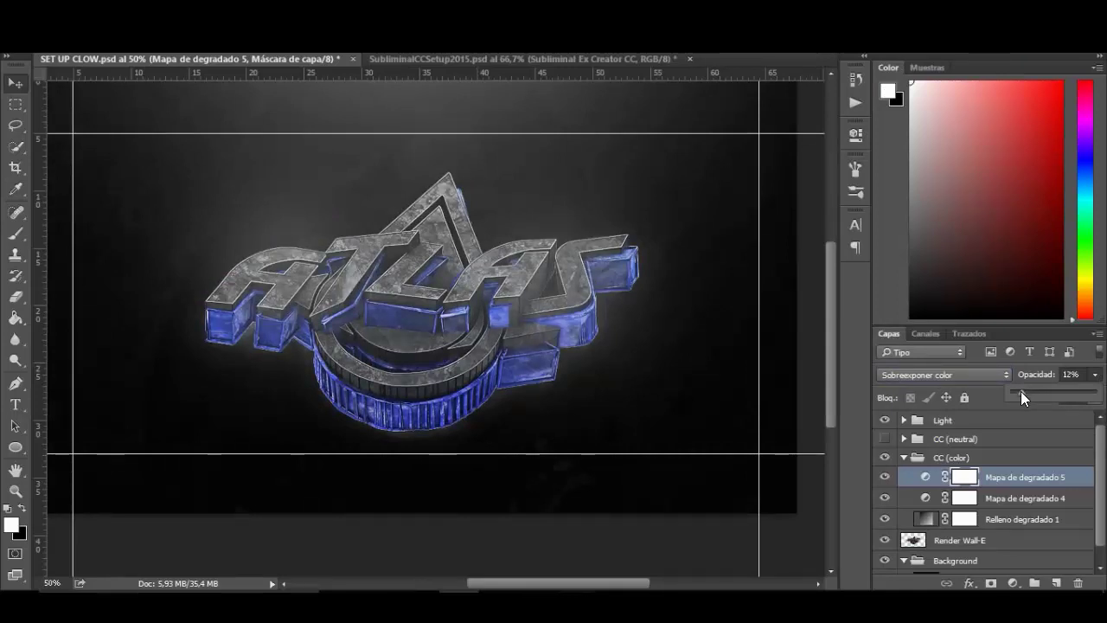
# Step: Add a Curves adjustment layer at the top of the CC (color) group and pull the RGB midtones slightly down
pyautogui.click(1013, 583)
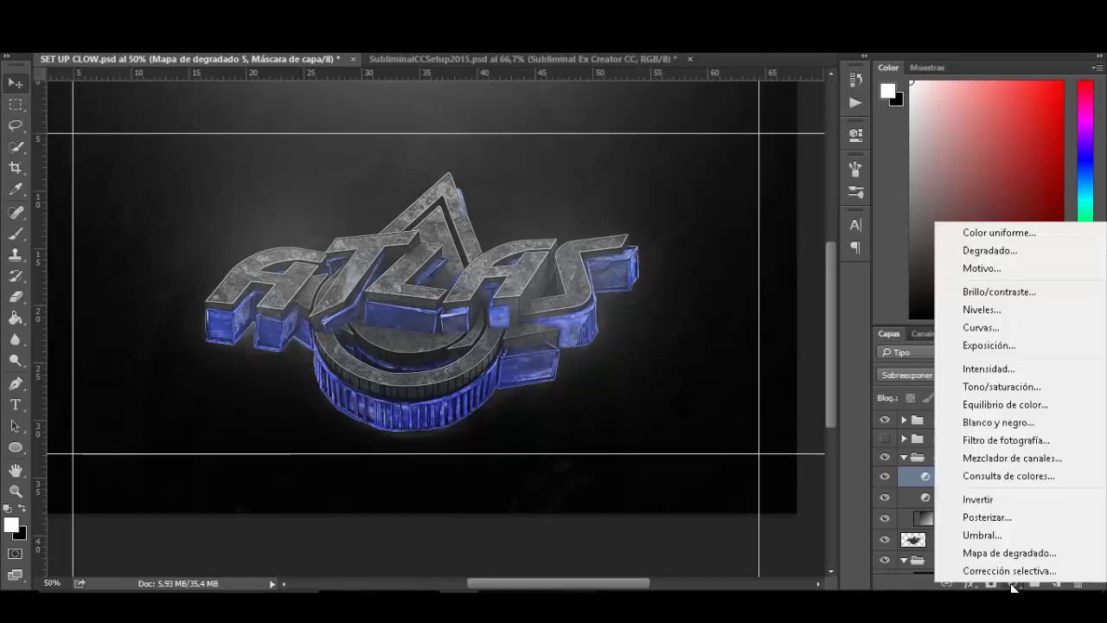
pyautogui.click(986, 327)
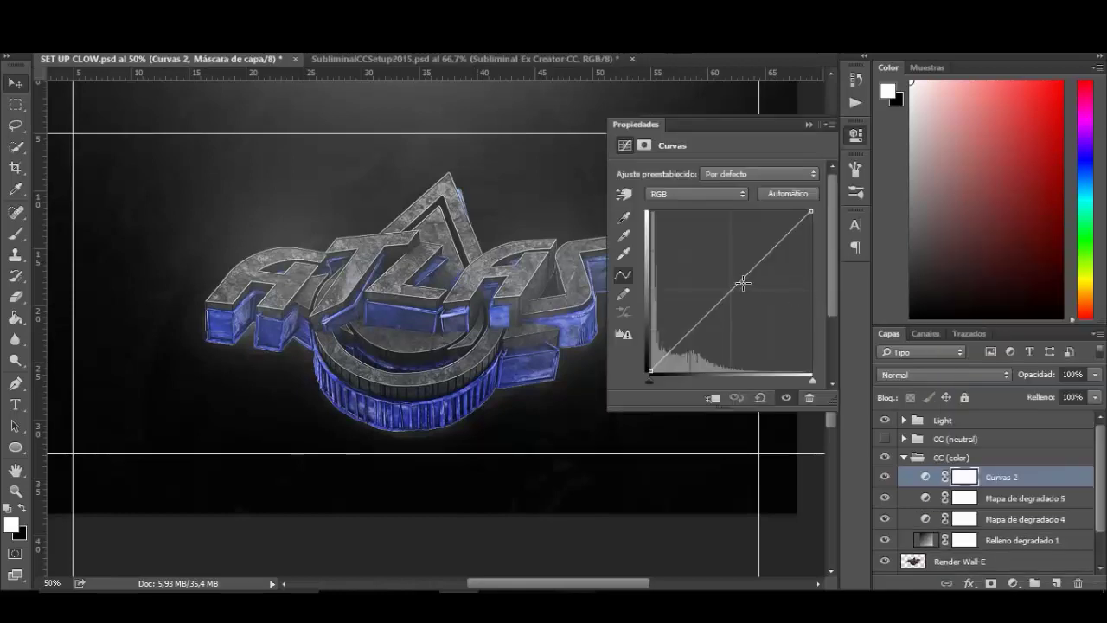
pyautogui.moveTo(745, 278); pyautogui.dragTo(753, 283)
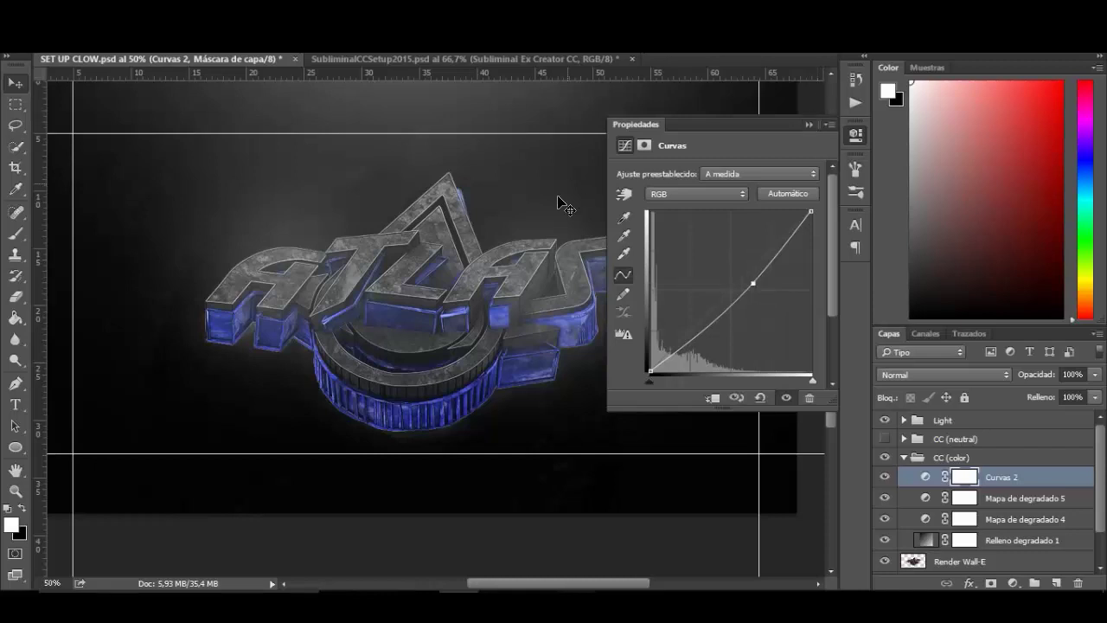
pyautogui.click(808, 125)
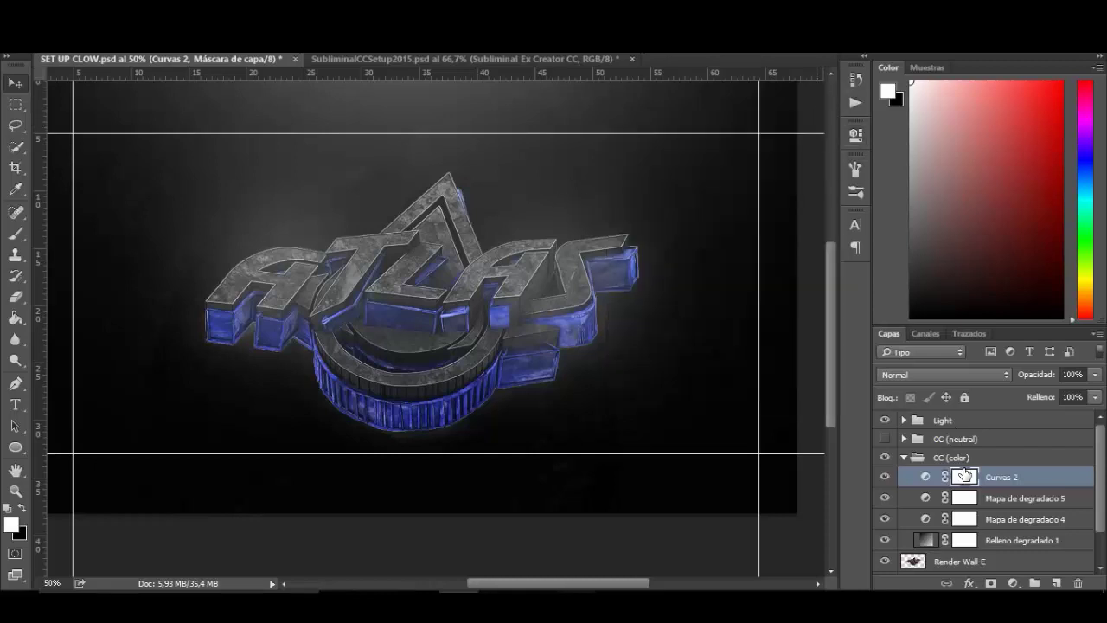
# Step: Add an Intensidad adjustment layer with intensity -14 and saturation +15
pyautogui.click(1010, 584)
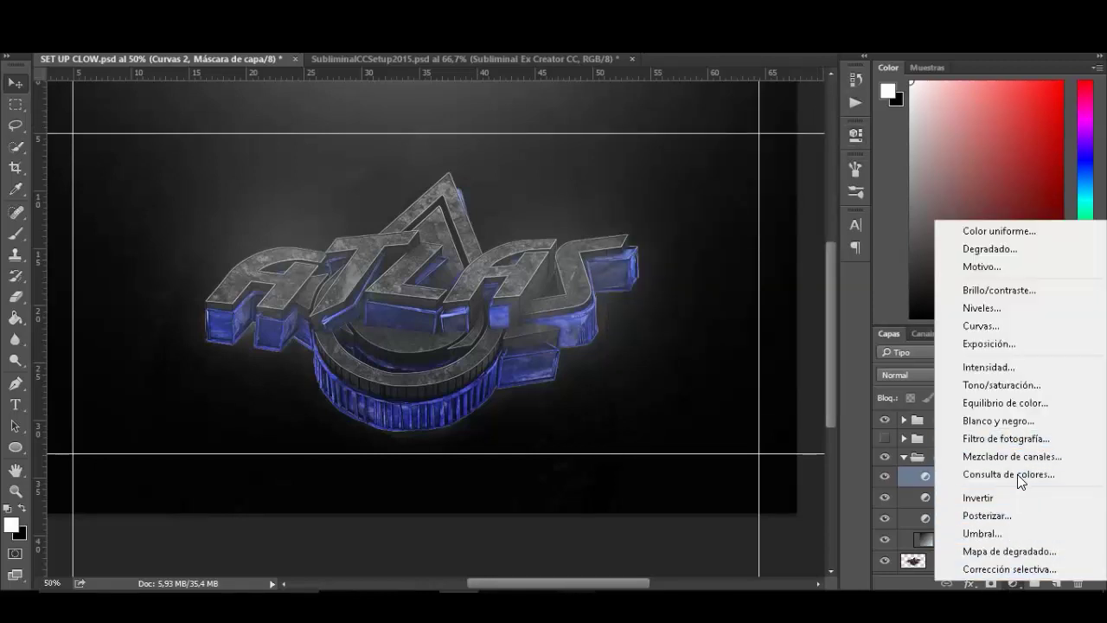
pyautogui.click(991, 368)
pyautogui.click(801, 177)
pyautogui.write('1')
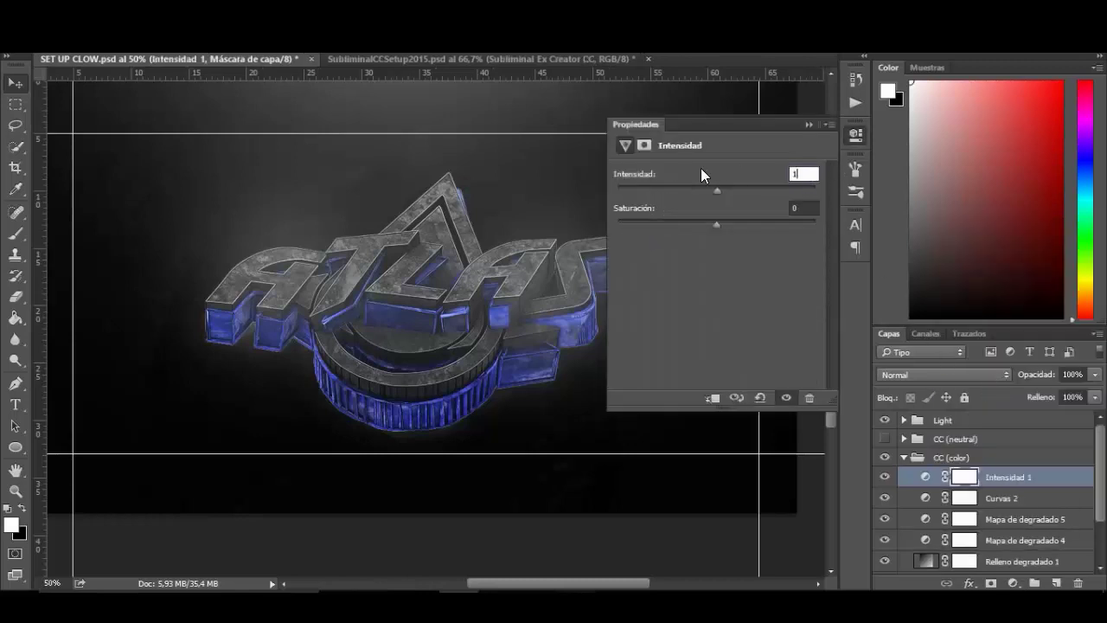
pyautogui.press('BackSpace')
pyautogui.write('-14')
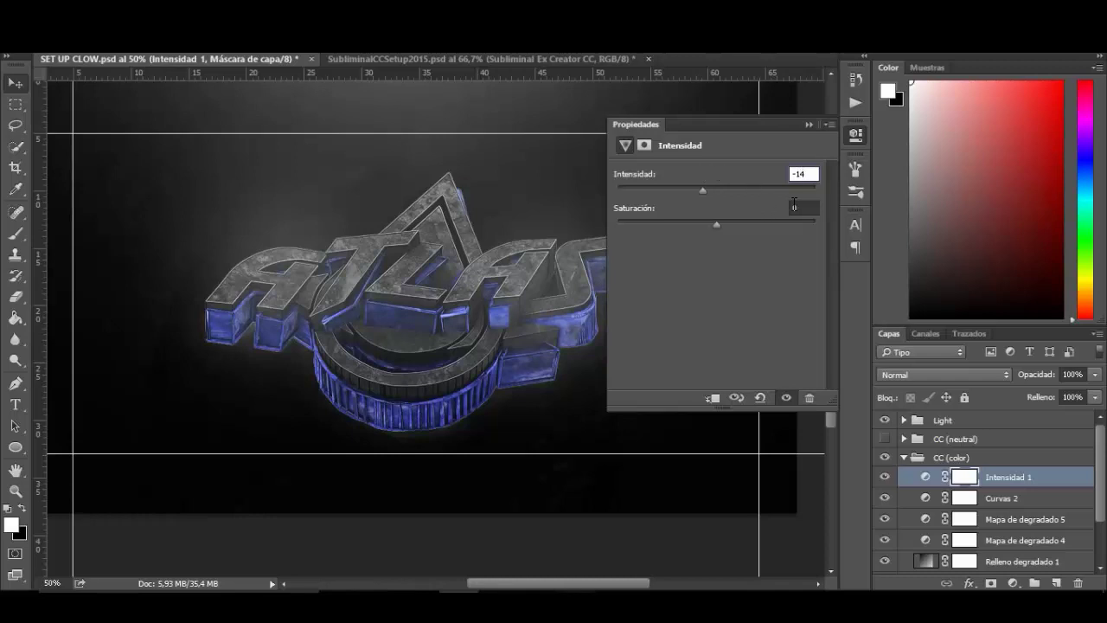
pyautogui.click(794, 206)
pyautogui.write('+15')
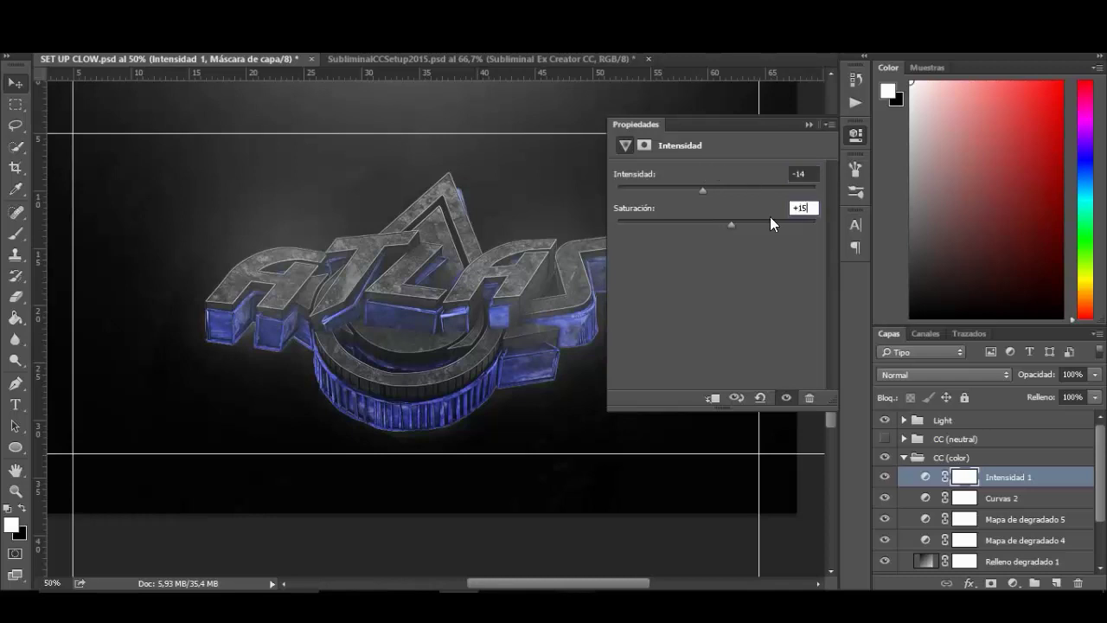
pyautogui.click(809, 126)
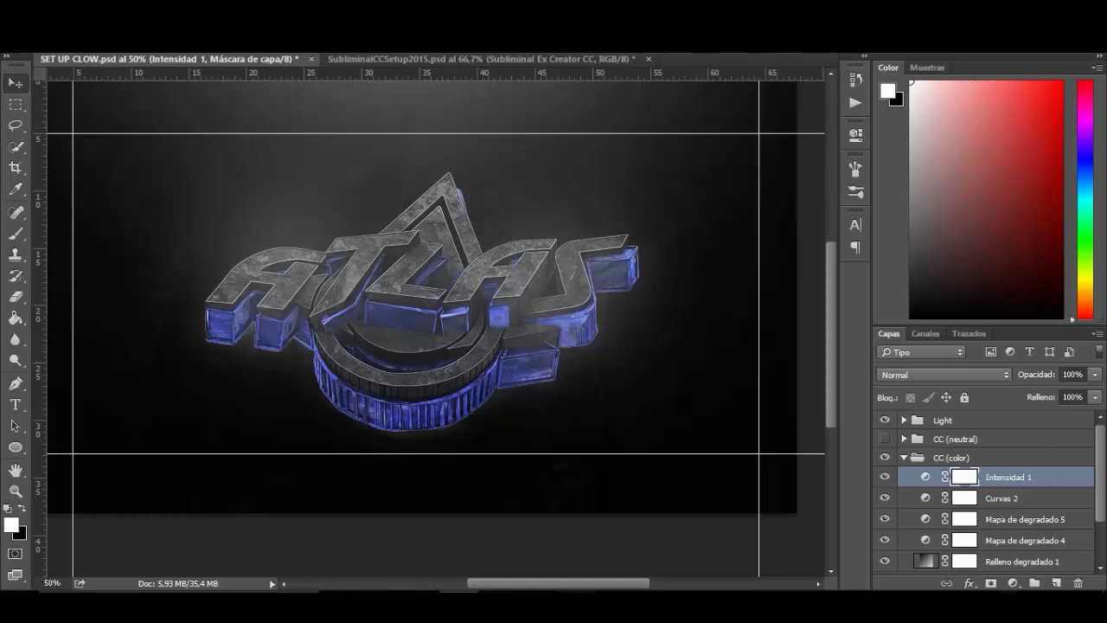
# Step: Add a second Curves layer to the CC (color) group with strongly raised midtones and set its opacity to 39%
pyautogui.click(1013, 583)
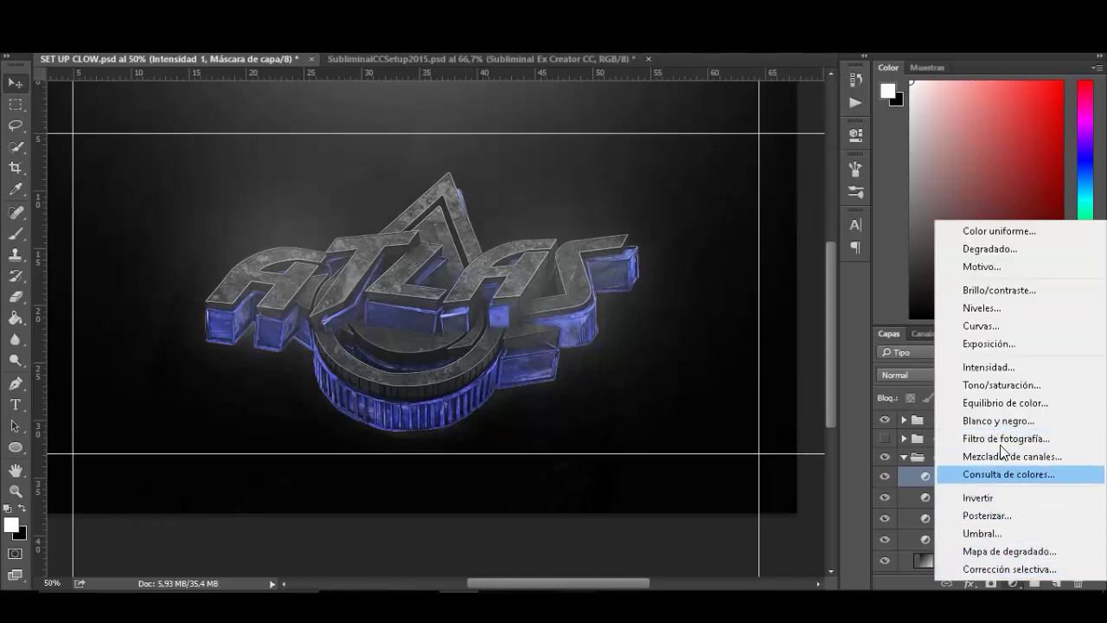
pyautogui.click(989, 326)
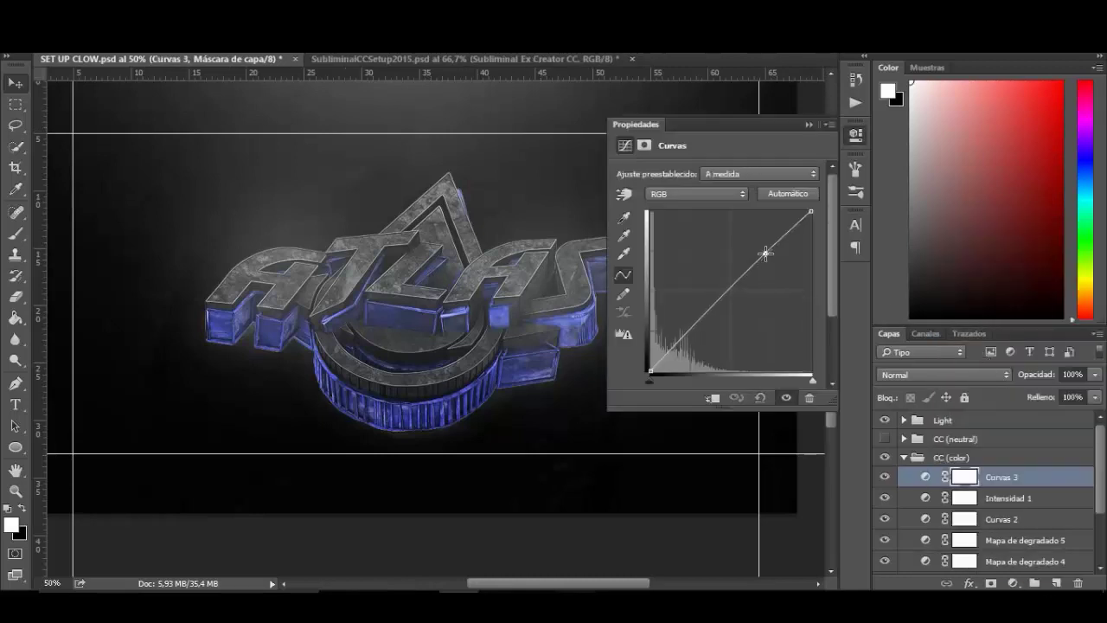
pyautogui.moveTo(765, 251); pyautogui.dragTo(793, 223)
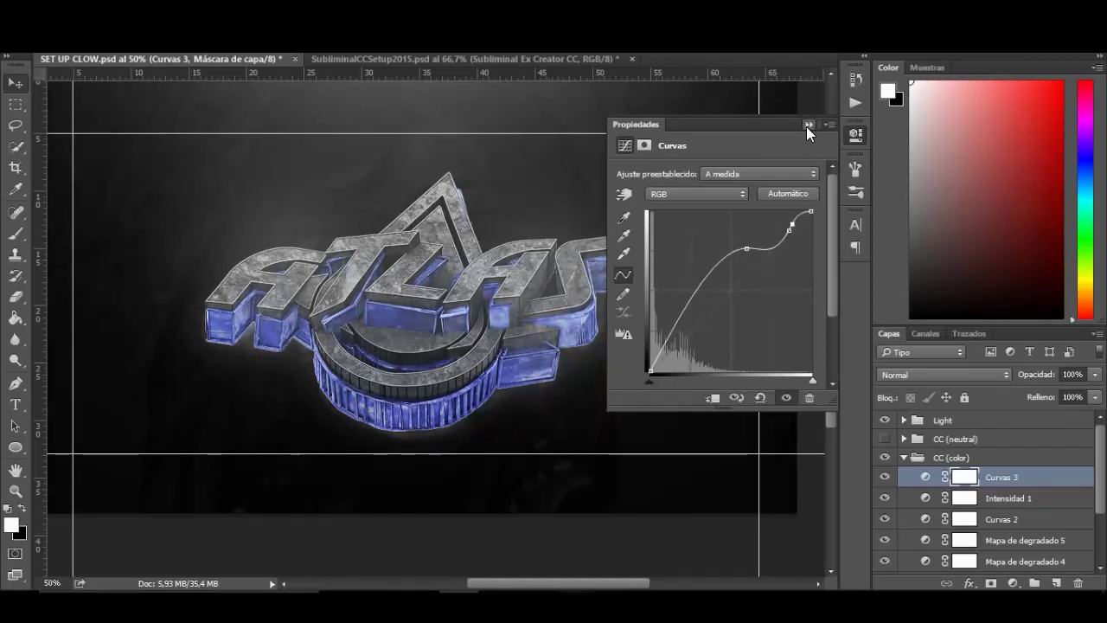
pyautogui.click(807, 126)
pyautogui.click(992, 374)
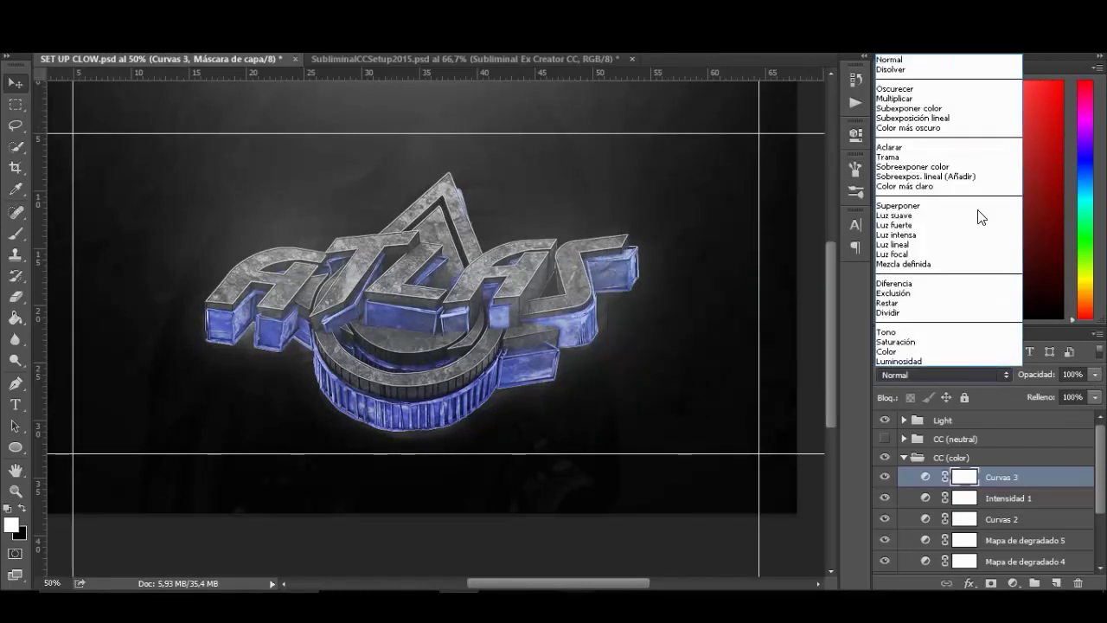
pyautogui.click(1095, 374)
pyautogui.moveTo(1049, 390); pyautogui.dragTo(1047, 390)
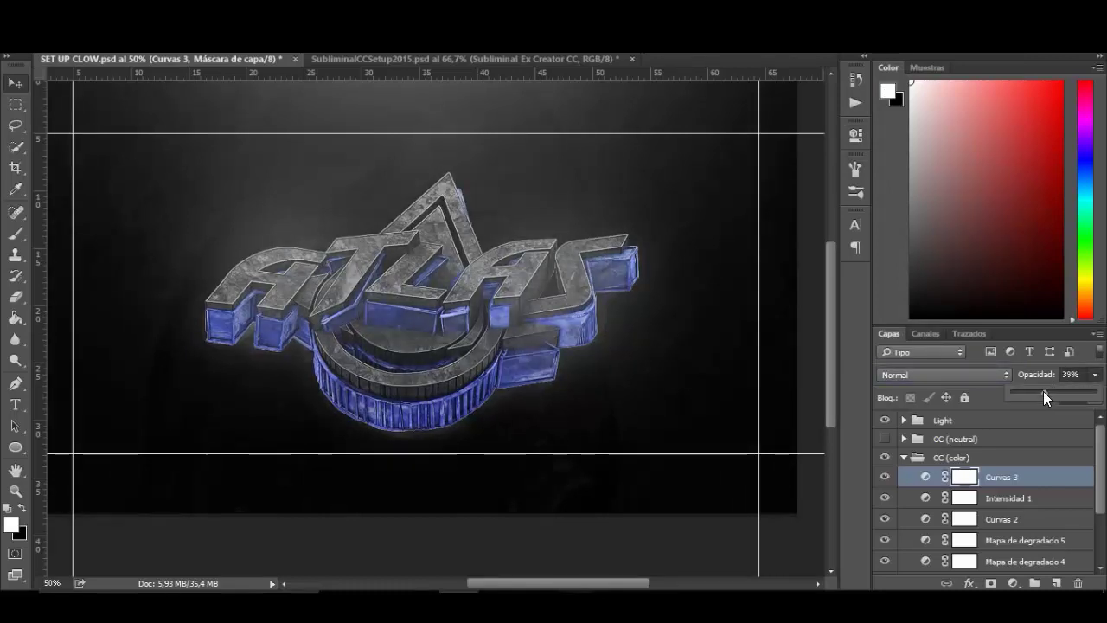
# Step: Add a Tono/saturación adjustment layer with hue +125 and saturation +24 to turn the blue logo sides red
pyautogui.click(1014, 585)
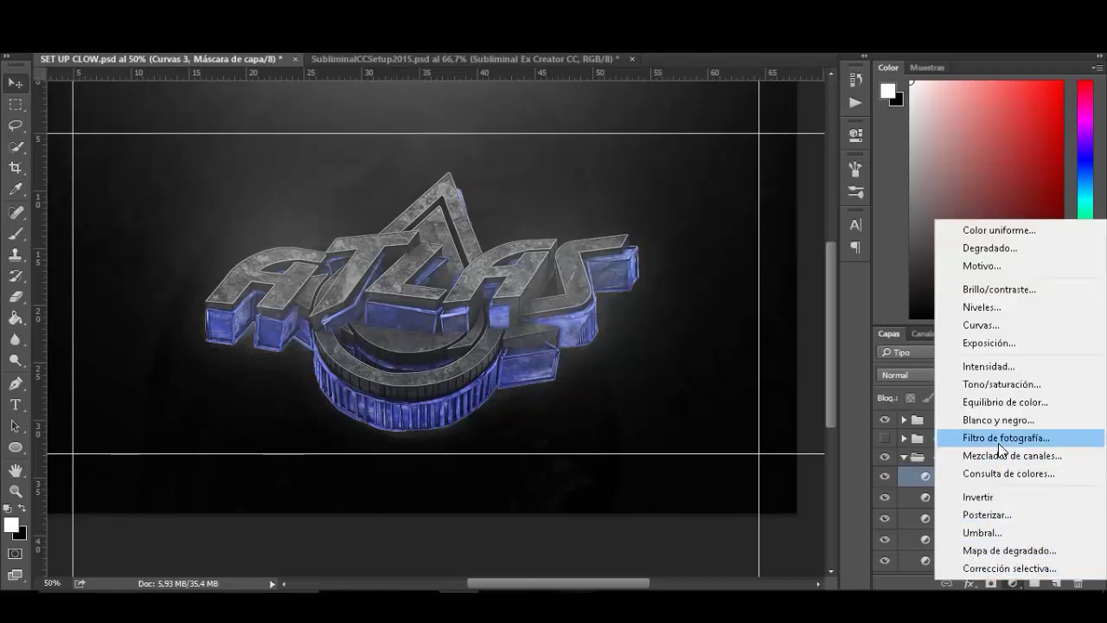
pyautogui.click(994, 386)
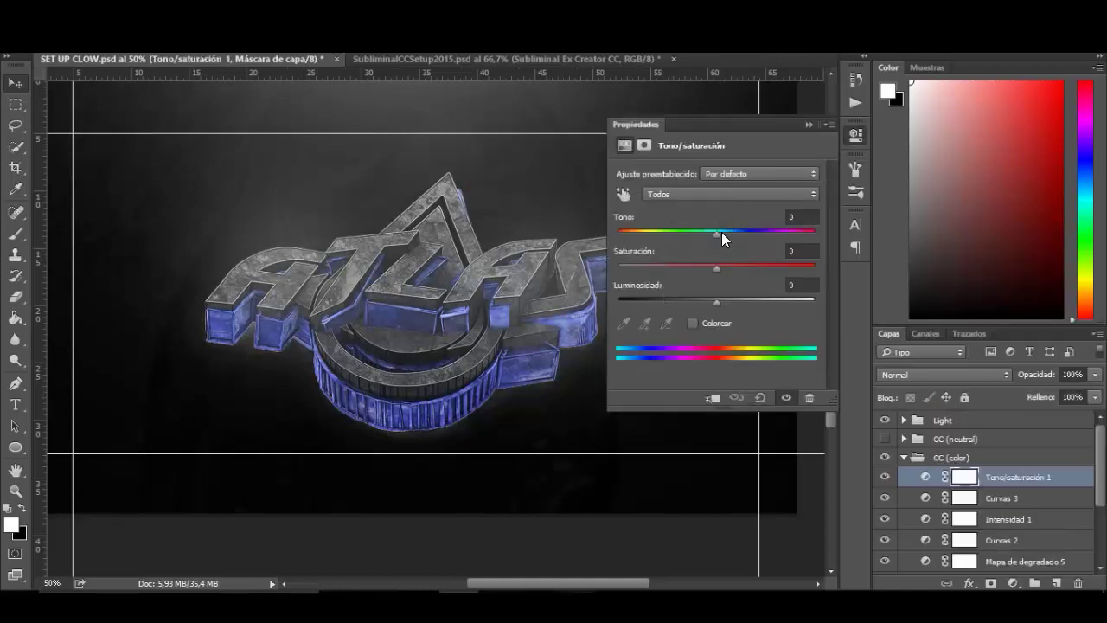
pyautogui.moveTo(724, 234); pyautogui.dragTo(749, 266)
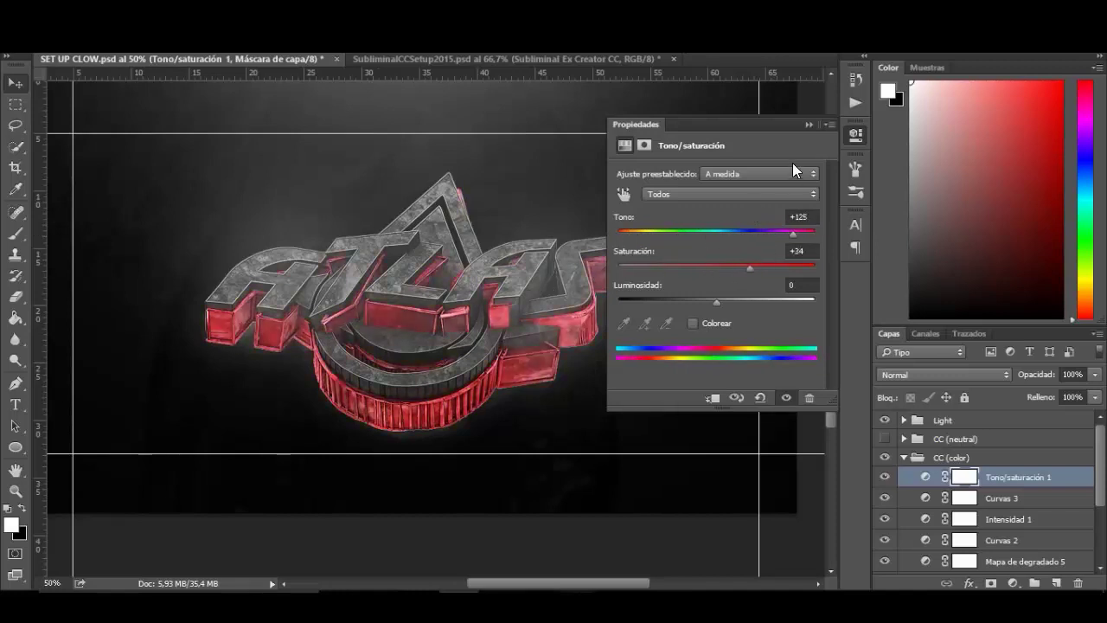
pyautogui.click(806, 125)
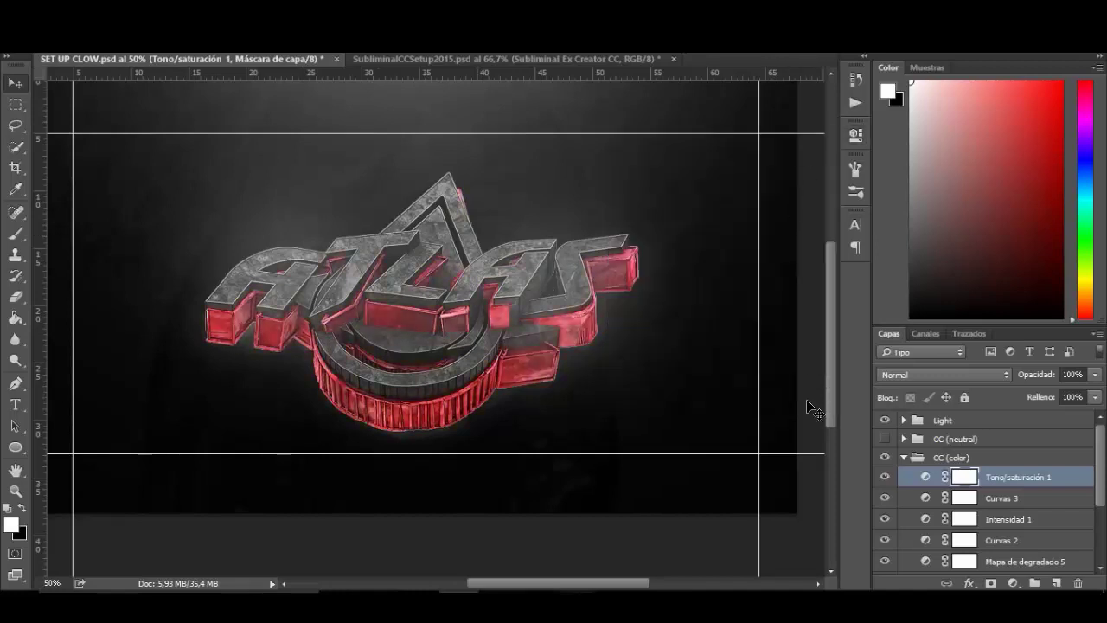
# Step: Add a solid color fill layer in dark blue #2b365b above the hue/saturation adjustment
pyautogui.click(1013, 583)
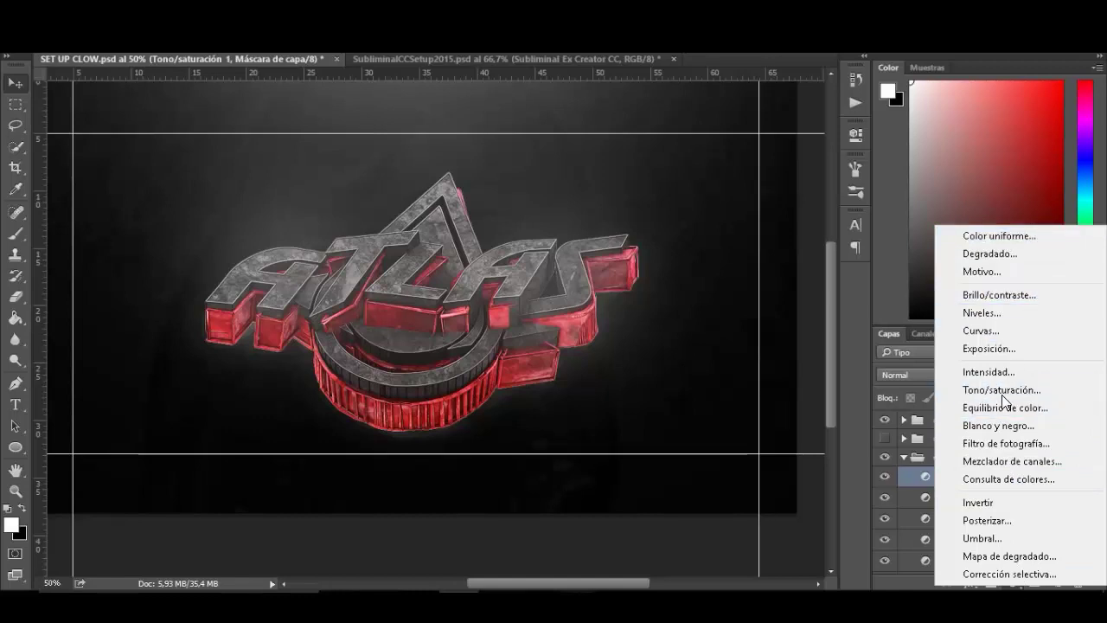
pyautogui.click(1019, 229)
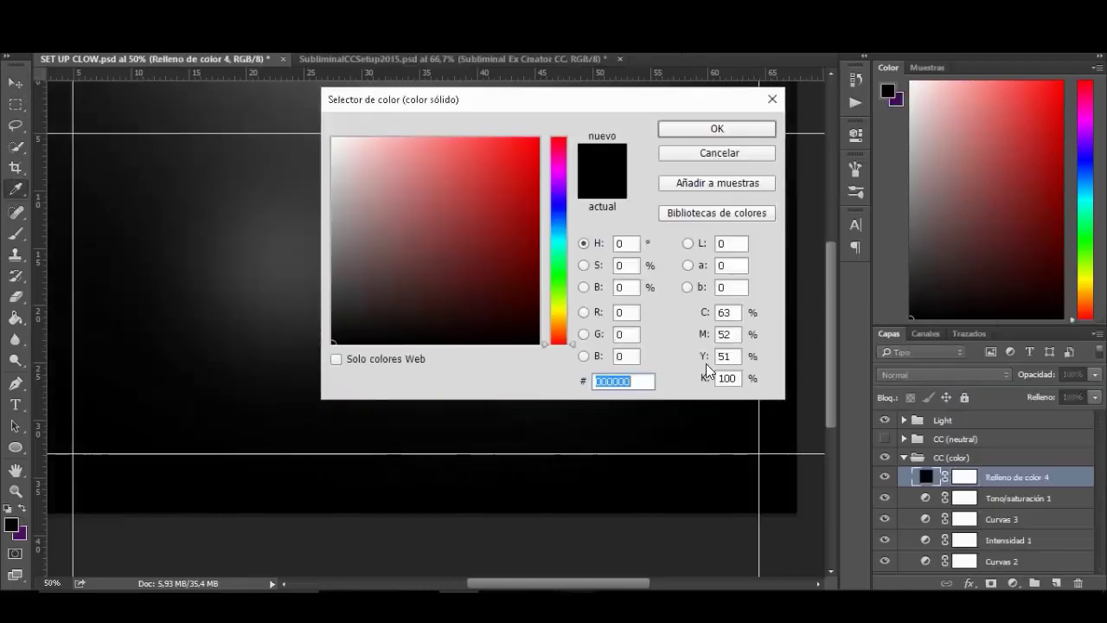
pyautogui.click(559, 215)
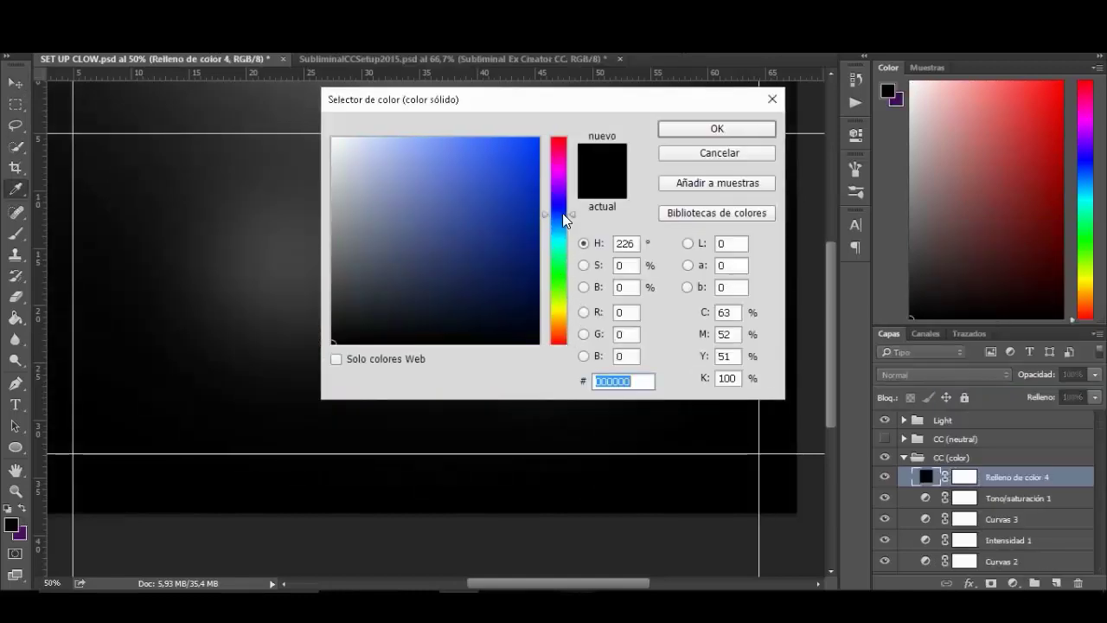
pyautogui.moveTo(458, 264); pyautogui.dragTo(441, 270)
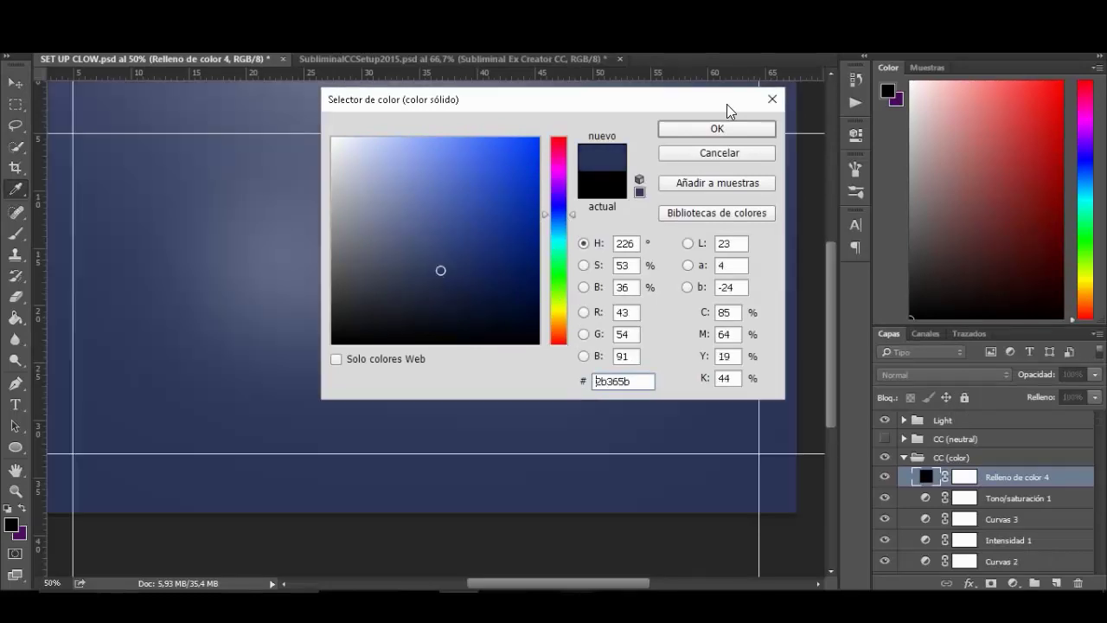
pyautogui.click(717, 128)
# Step: Set the dark blue fill layer's blend mode to Aclarar and its opacity to 30%
pyautogui.click(922, 375)
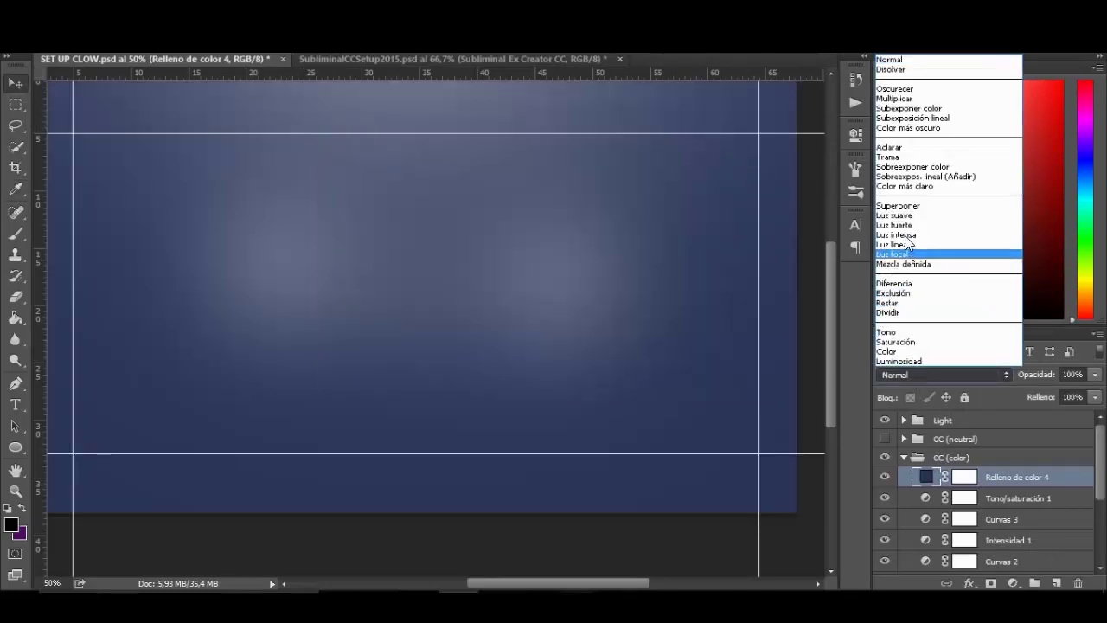
pyautogui.click(907, 148)
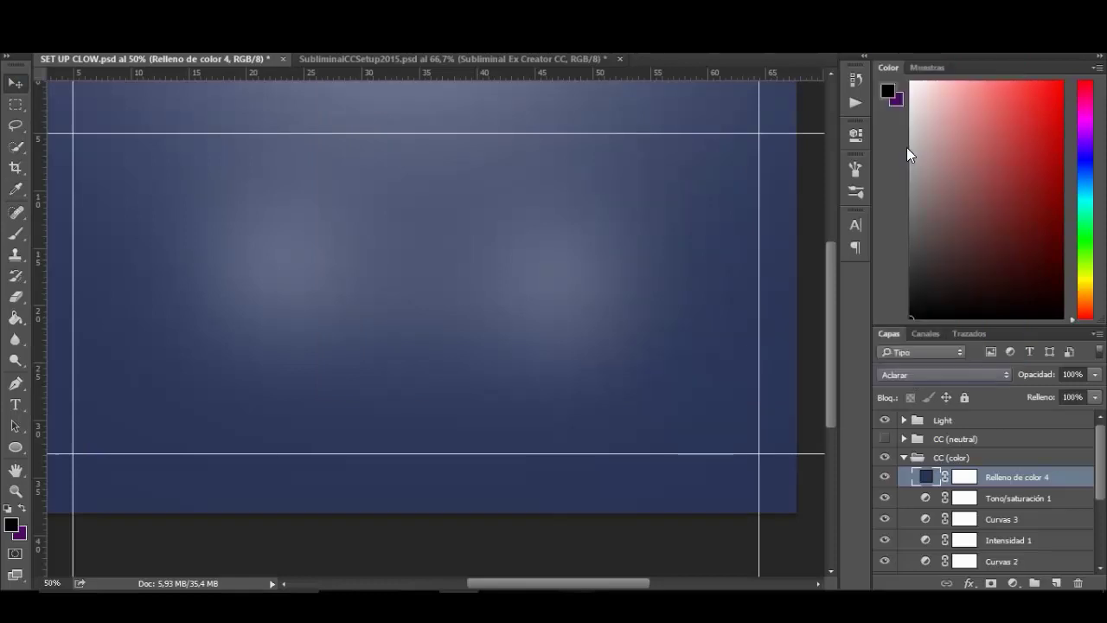
pyautogui.click(1095, 374)
pyautogui.click(1028, 391)
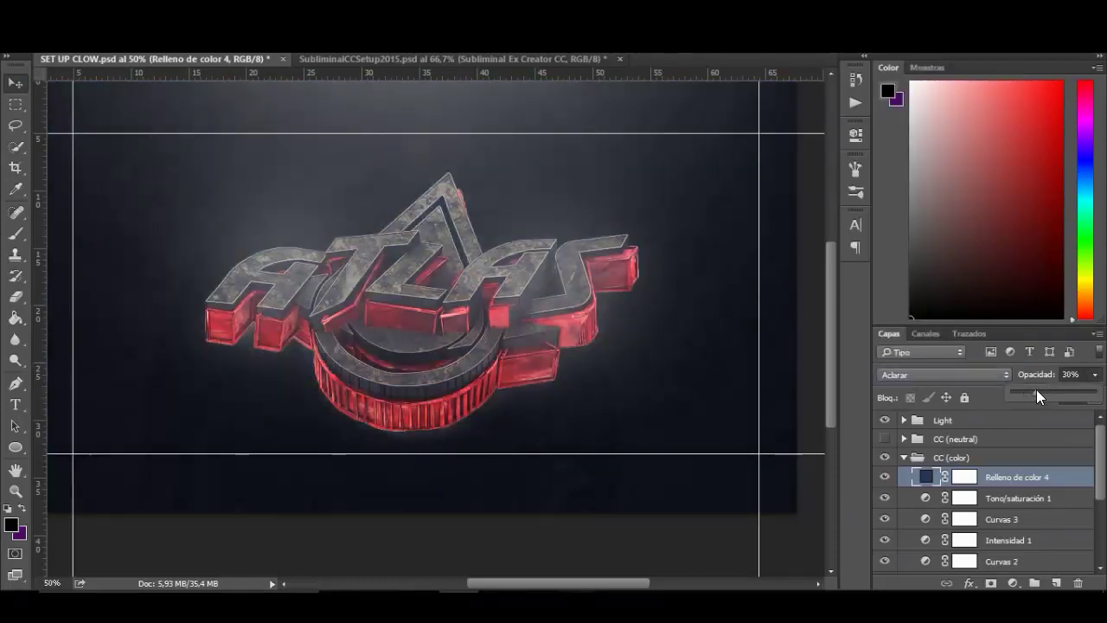
# Step: Add another solid color fill layer in dark brown #442a08 above the dark blue fill
pyautogui.click(1013, 584)
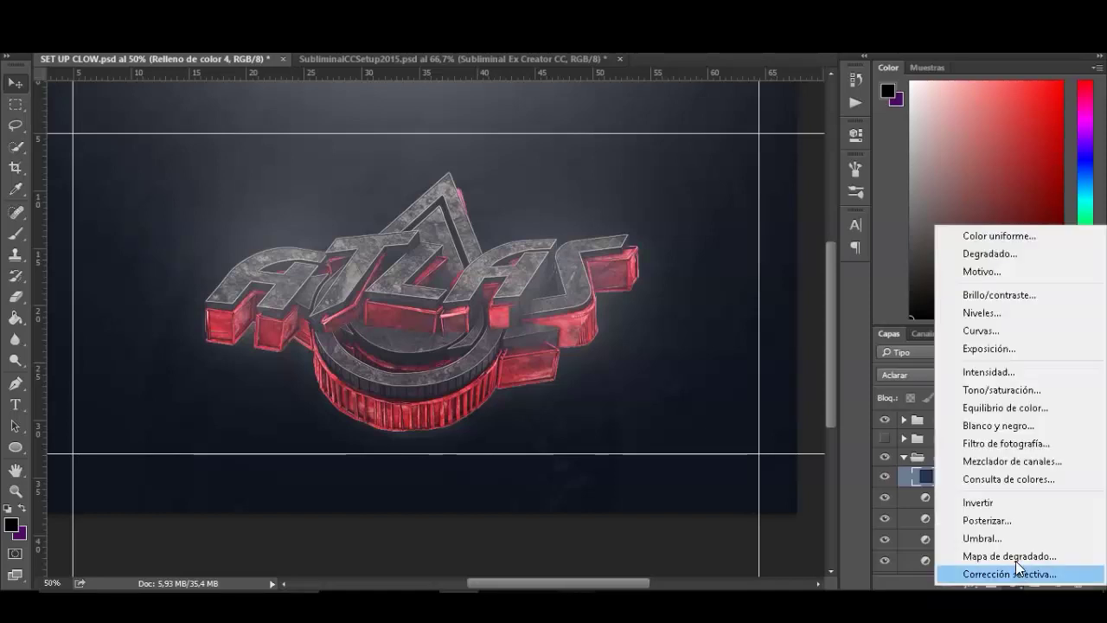
pyautogui.click(1003, 235)
pyautogui.moveTo(569, 341); pyautogui.dragTo(515, 289)
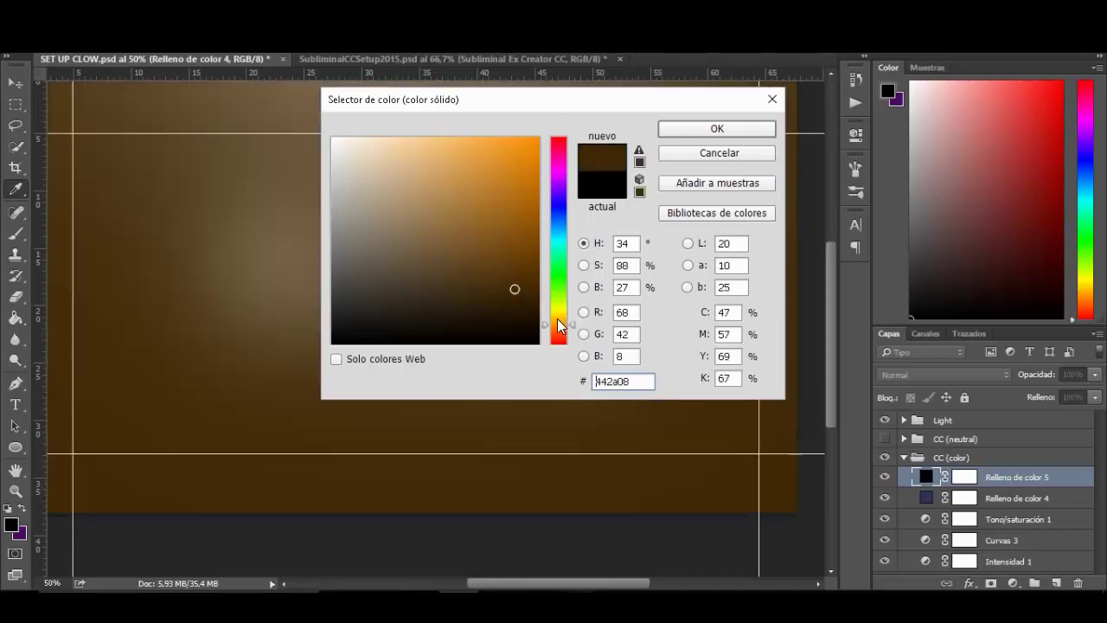
pyautogui.click(721, 130)
# Step: Set the dark brown fill layer's blend mode to Aclarar and its opacity to 11%
pyautogui.click(920, 375)
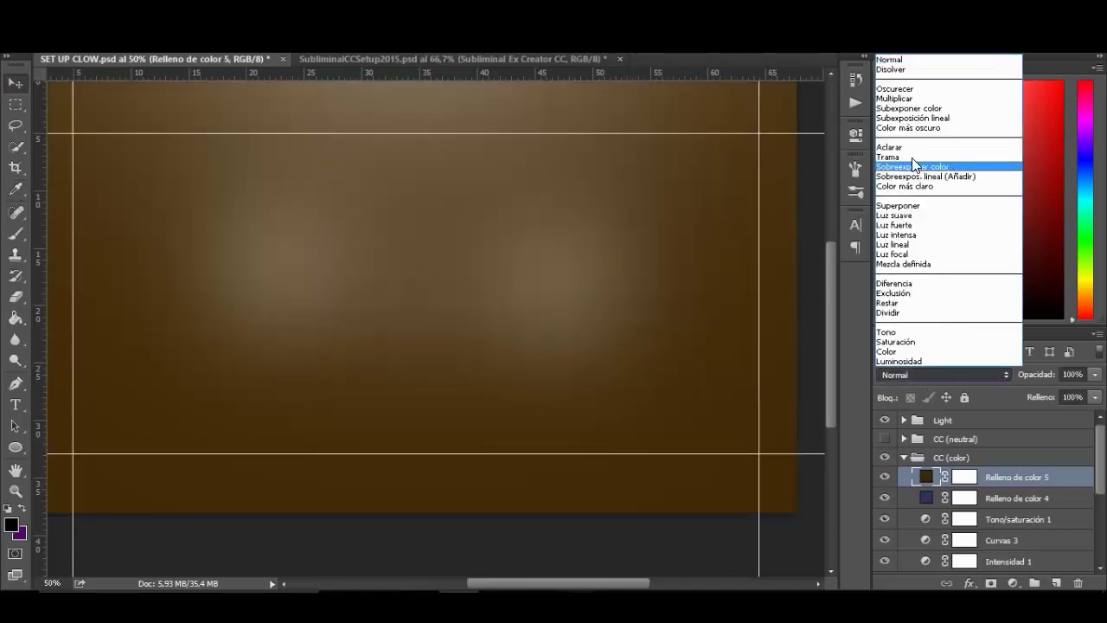
pyautogui.click(904, 149)
pyautogui.click(1095, 374)
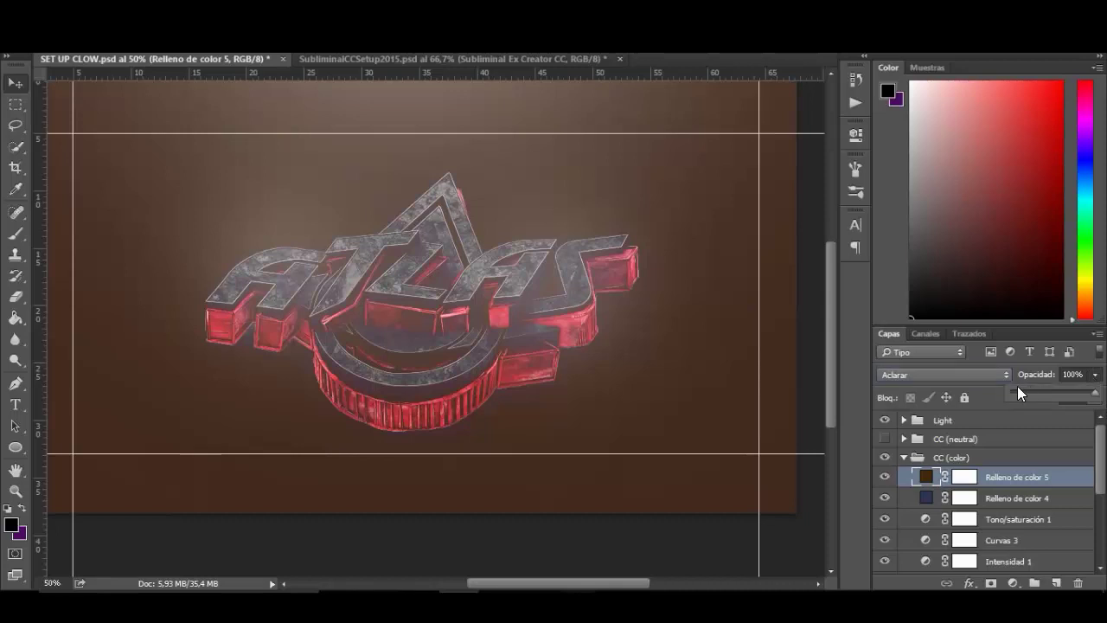
pyautogui.click(1014, 389)
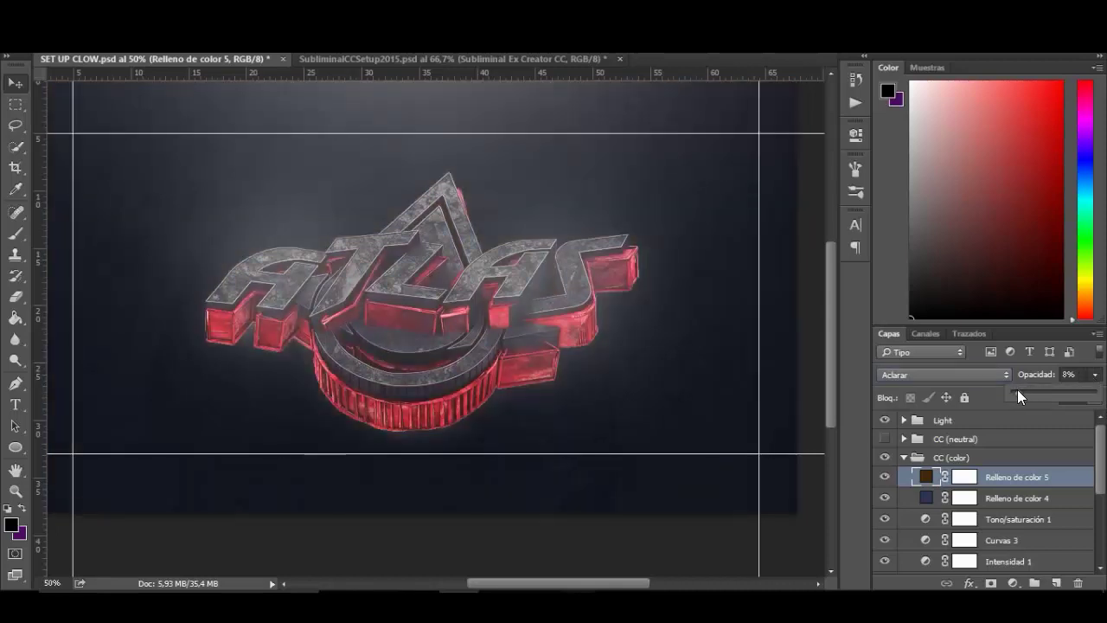
pyautogui.moveTo(1018, 390); pyautogui.dragTo(1021, 389)
pyautogui.scroll(-1, 625, 363)
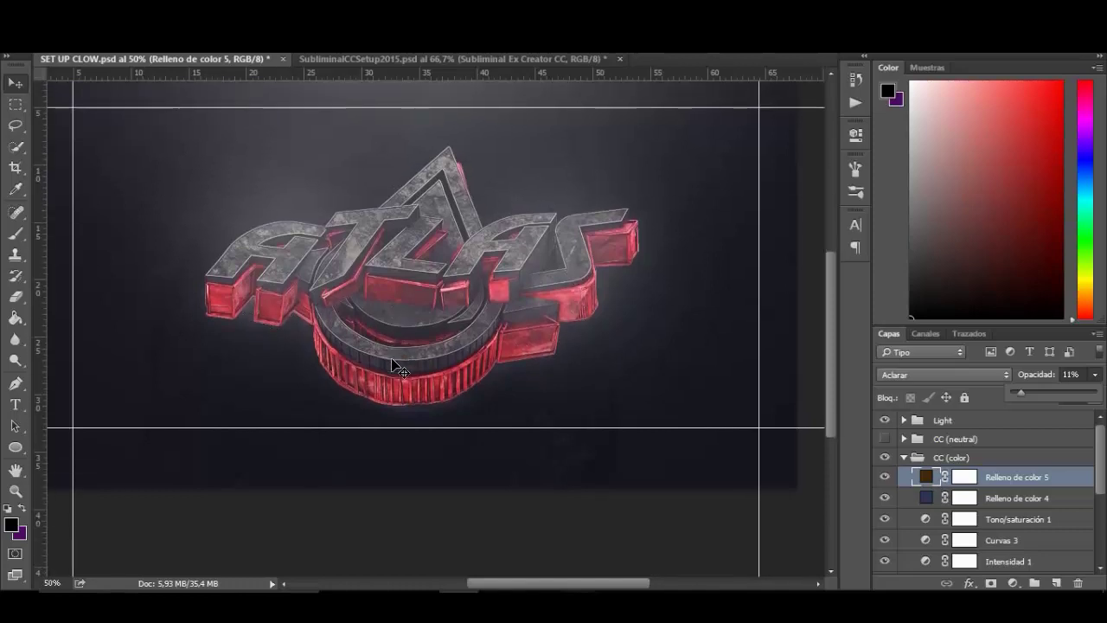
# Step: Add a brightness/contrast adjustment layer above the dark brown fill and set its contrast to 50
pyautogui.scroll(2, 400, 371)
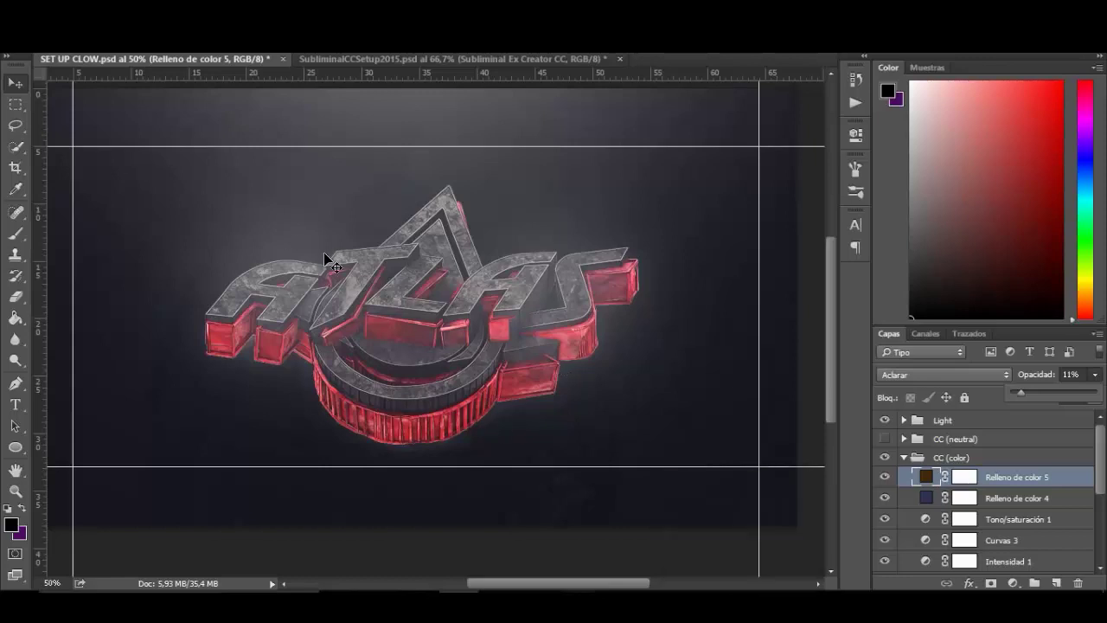
pyautogui.click(1013, 583)
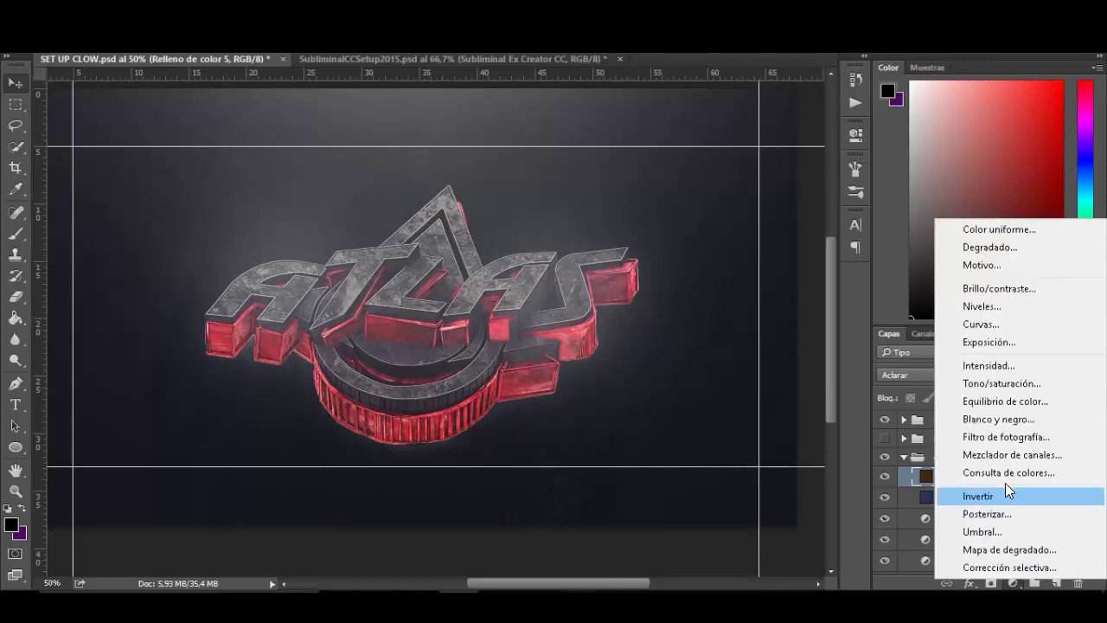
pyautogui.click(1002, 288)
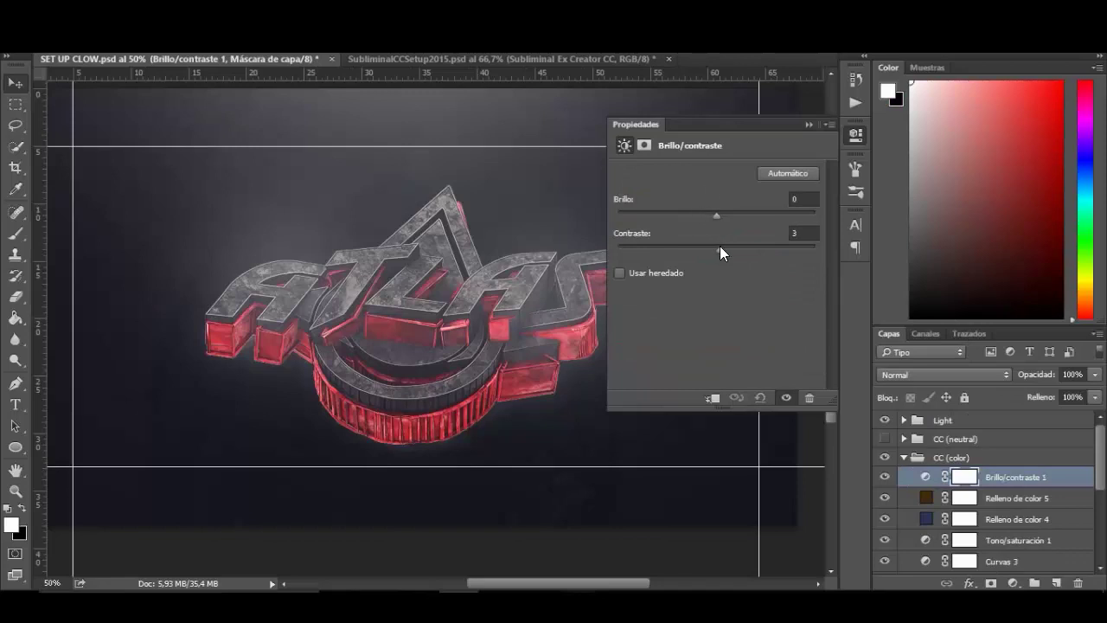
pyautogui.moveTo(720, 247); pyautogui.dragTo(763, 251)
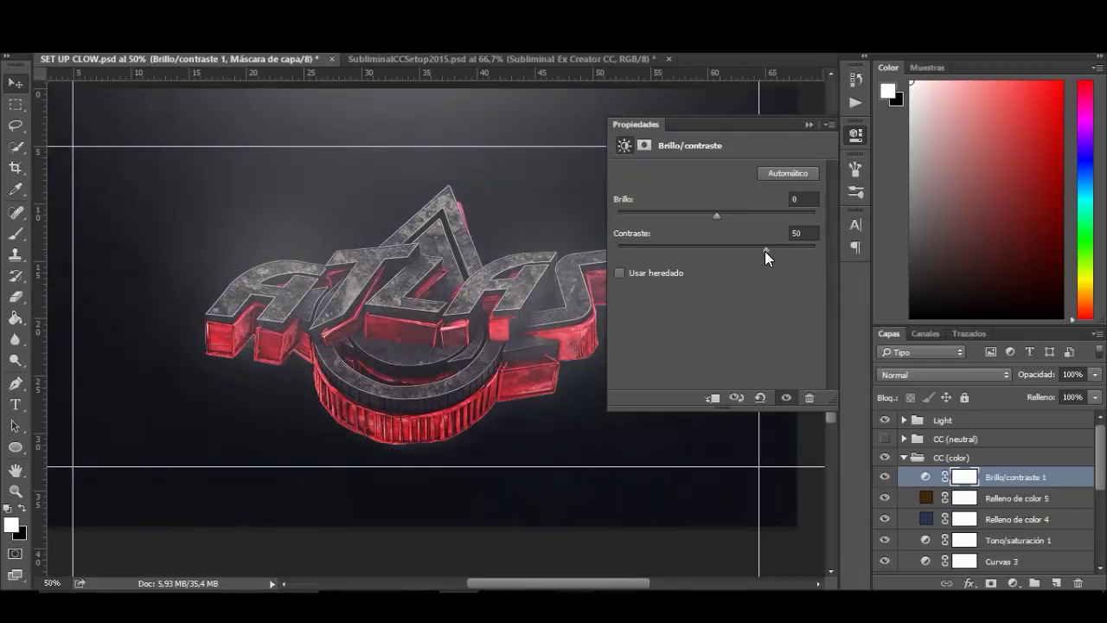
pyautogui.click(808, 125)
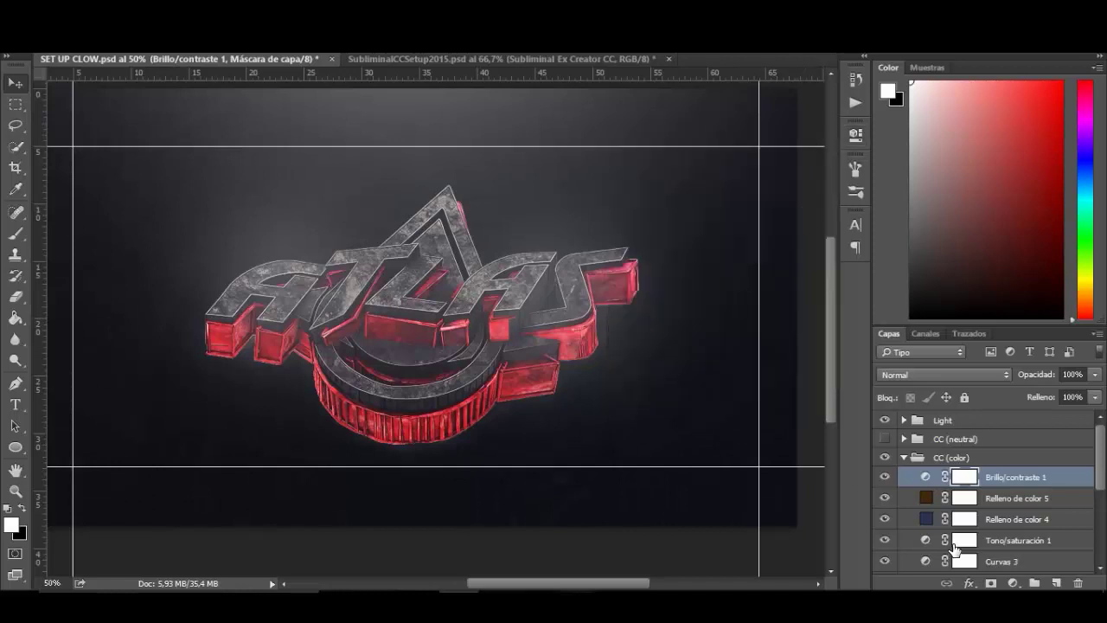
# Step: Add a curves adjustment layer above the brightness/contrast layer and pull the RGB curve's midpoint slightly down to darken the midtones
pyautogui.click(1011, 584)
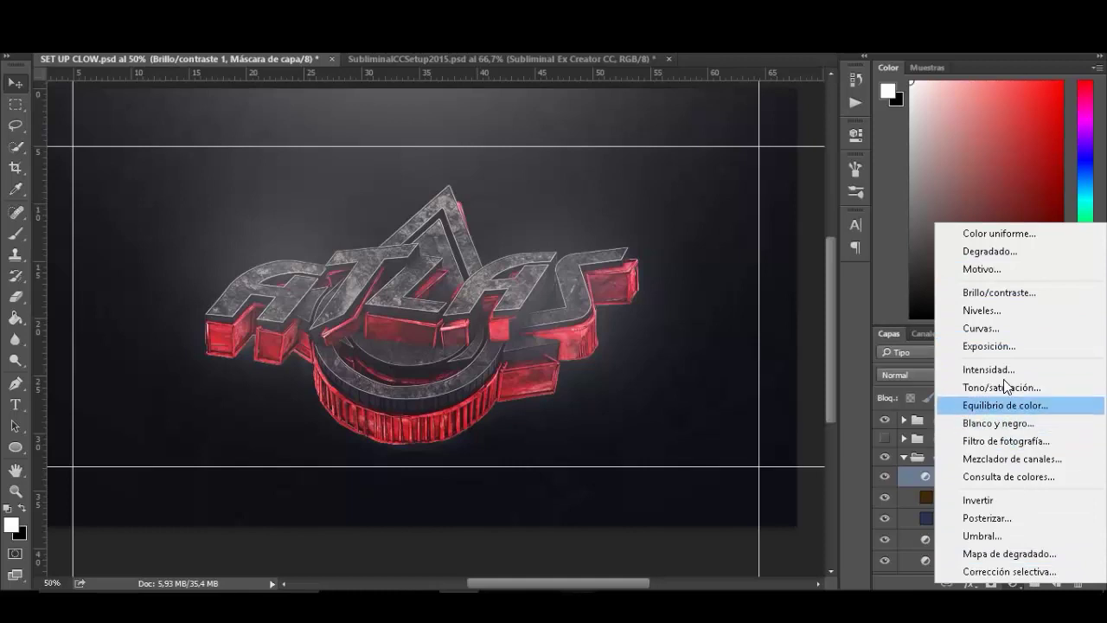
pyautogui.click(994, 328)
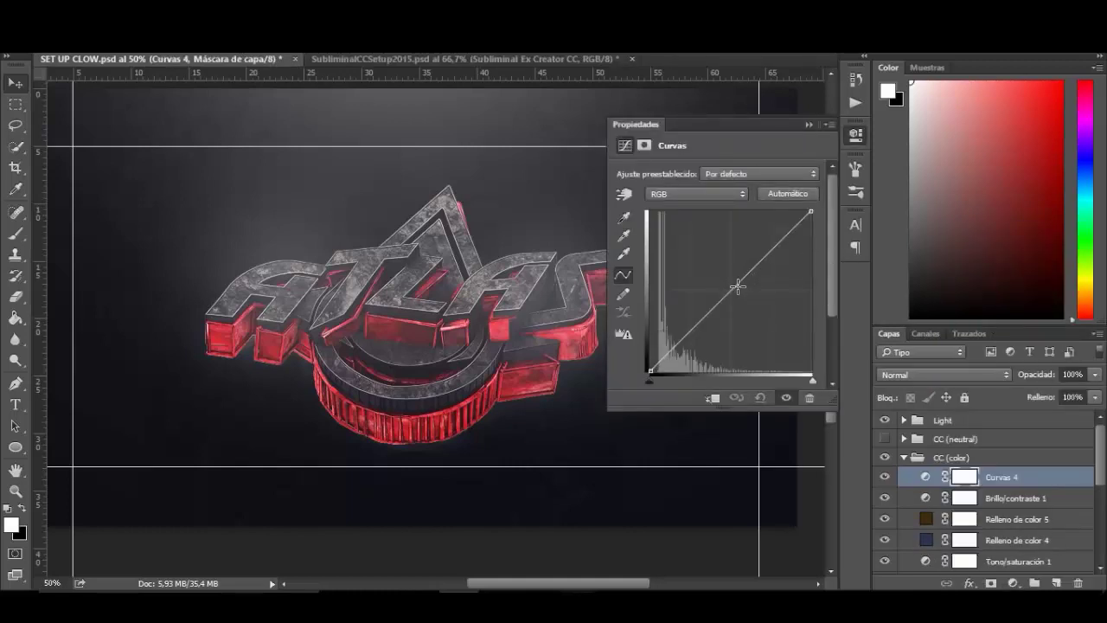
pyautogui.moveTo(741, 286); pyautogui.dragTo(757, 297)
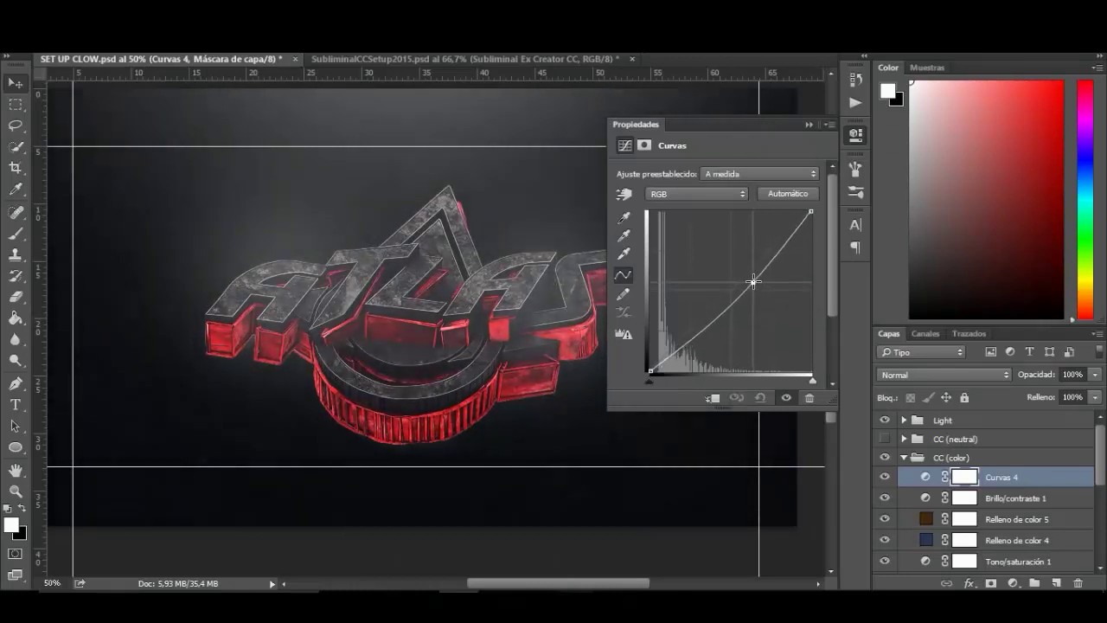
pyautogui.click(810, 124)
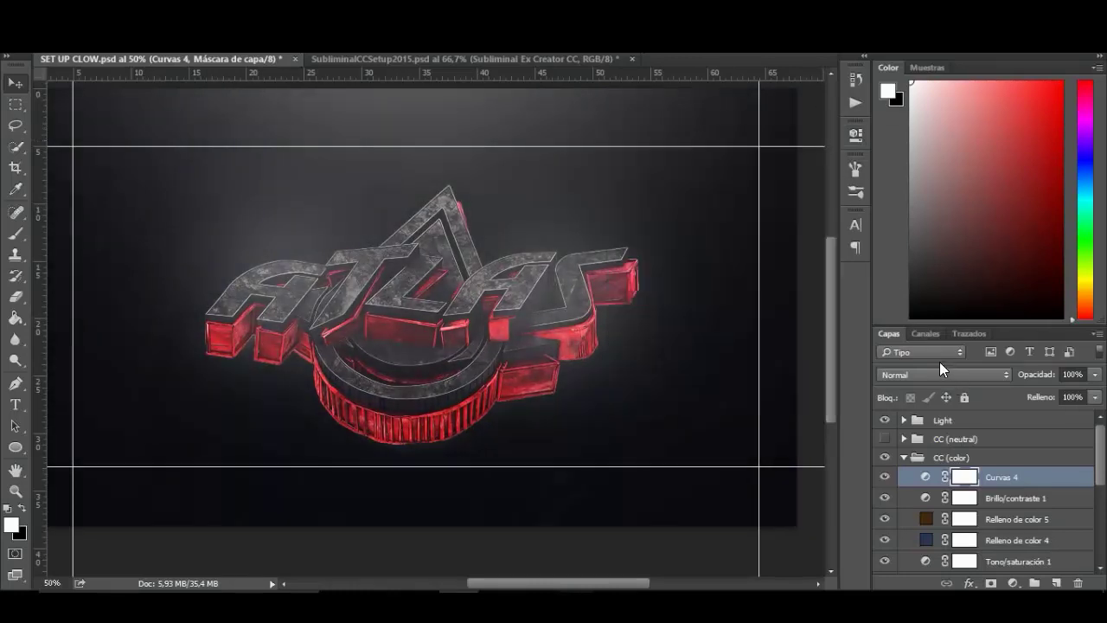
# Step: Set the new curves layer's blend mode to Sobreexponer color and its opacity to 10%
pyautogui.click(942, 374)
pyautogui.click(917, 171)
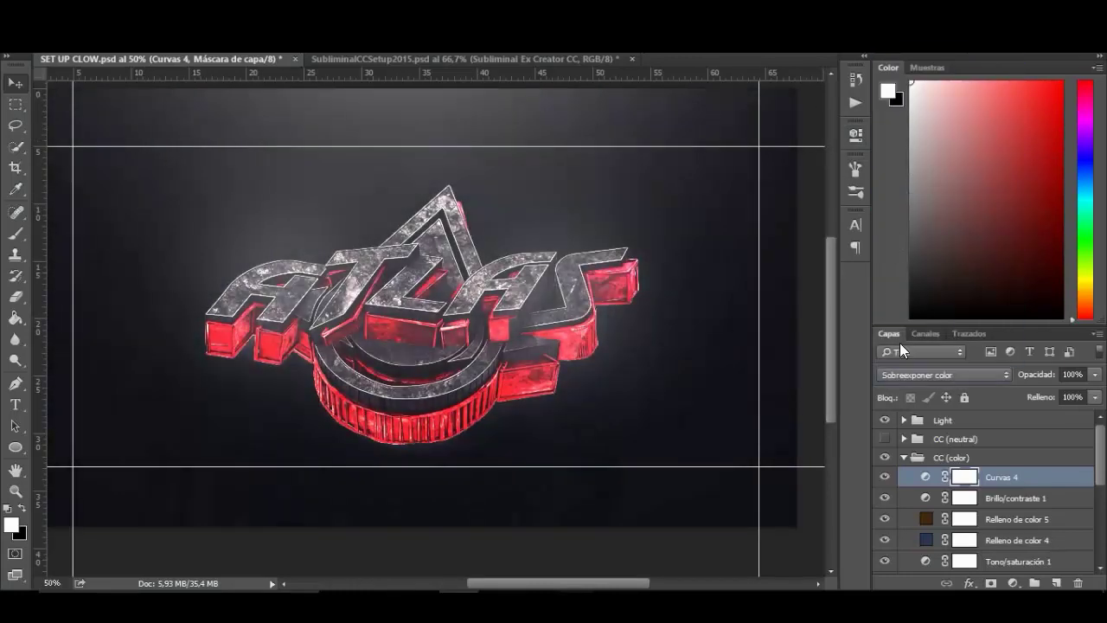
pyautogui.moveTo(1095, 373); pyautogui.dragTo(1019, 394)
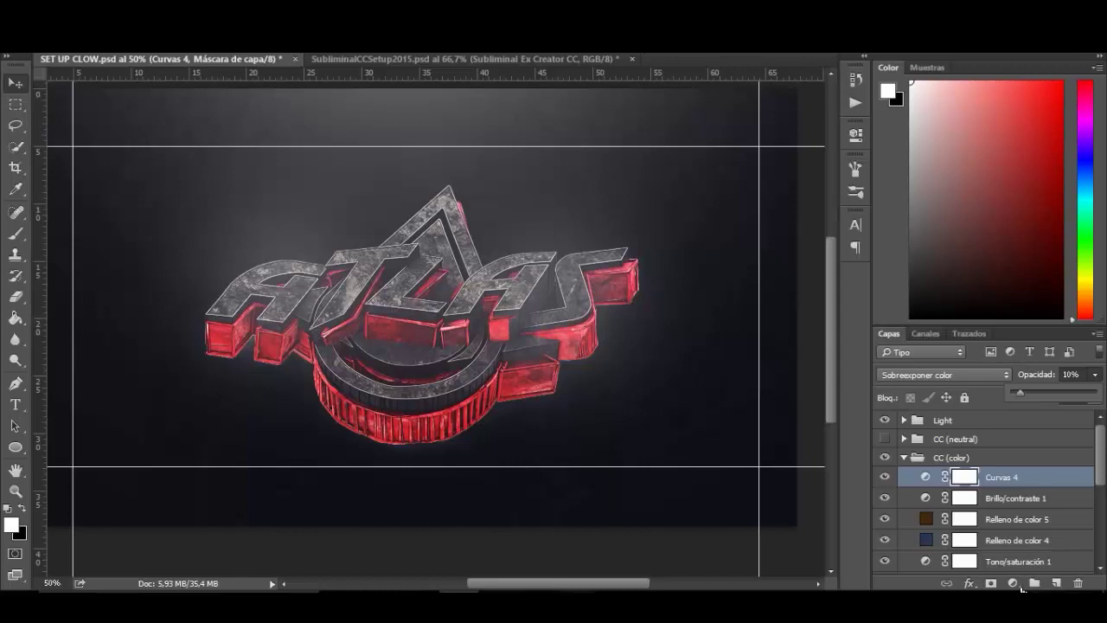
# Step: Add a solid color fill layer in dark gray #2b2b2b above the topmost curves adjustment
pyautogui.click(1014, 584)
pyautogui.click(965, 237)
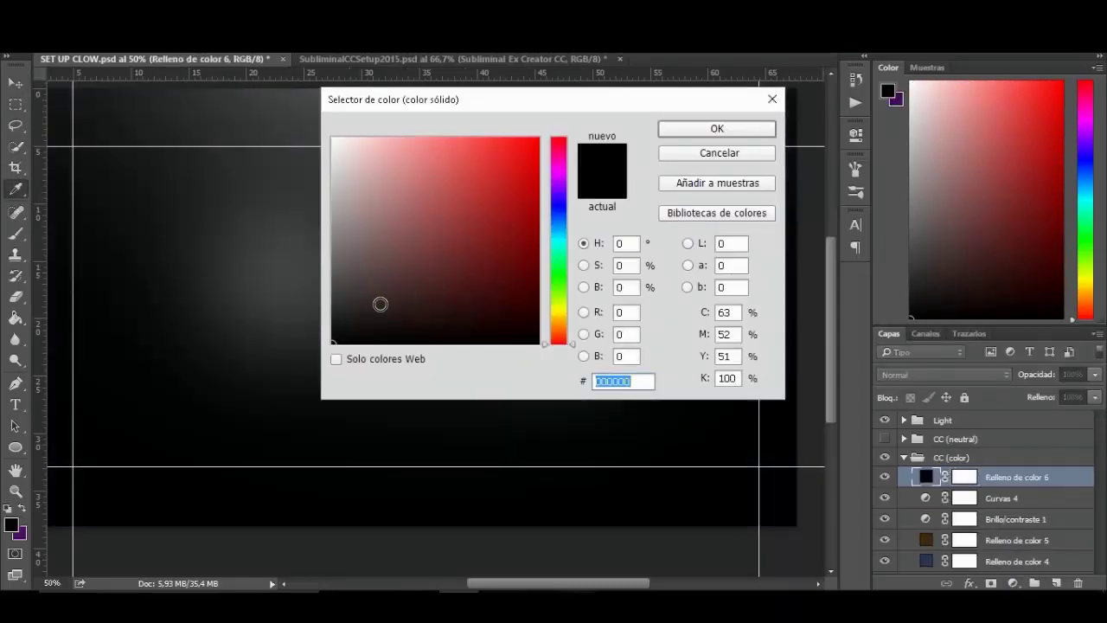
pyautogui.moveTo(379, 303); pyautogui.dragTo(333, 309)
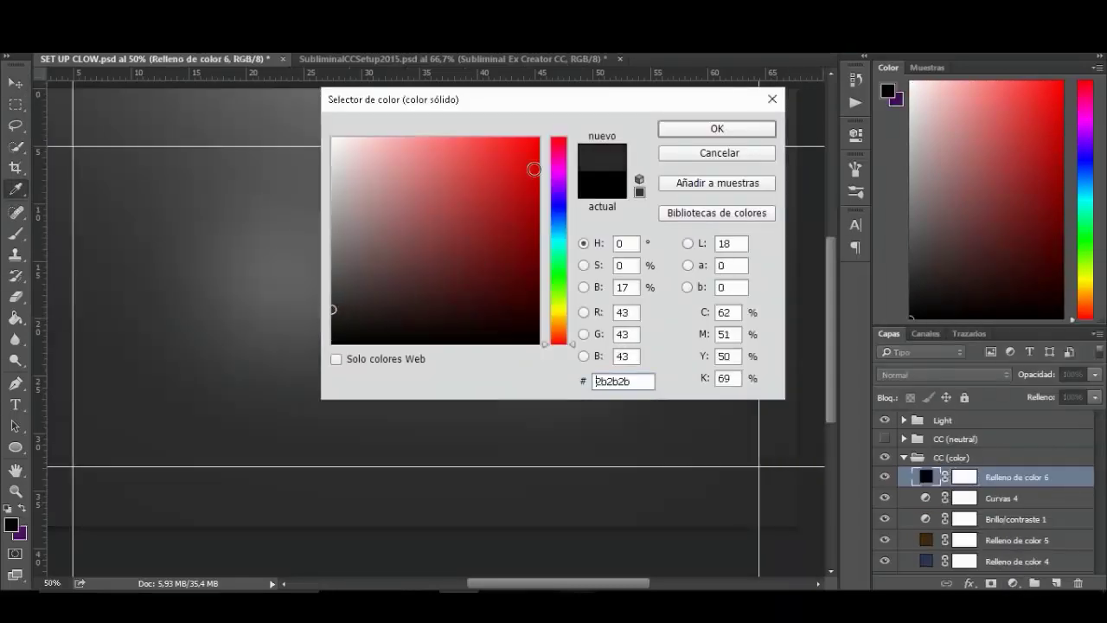
pyautogui.click(681, 128)
# Step: Set the dark gray fill layer's blend mode to Aclarar and its opacity to 20%
pyautogui.click(928, 374)
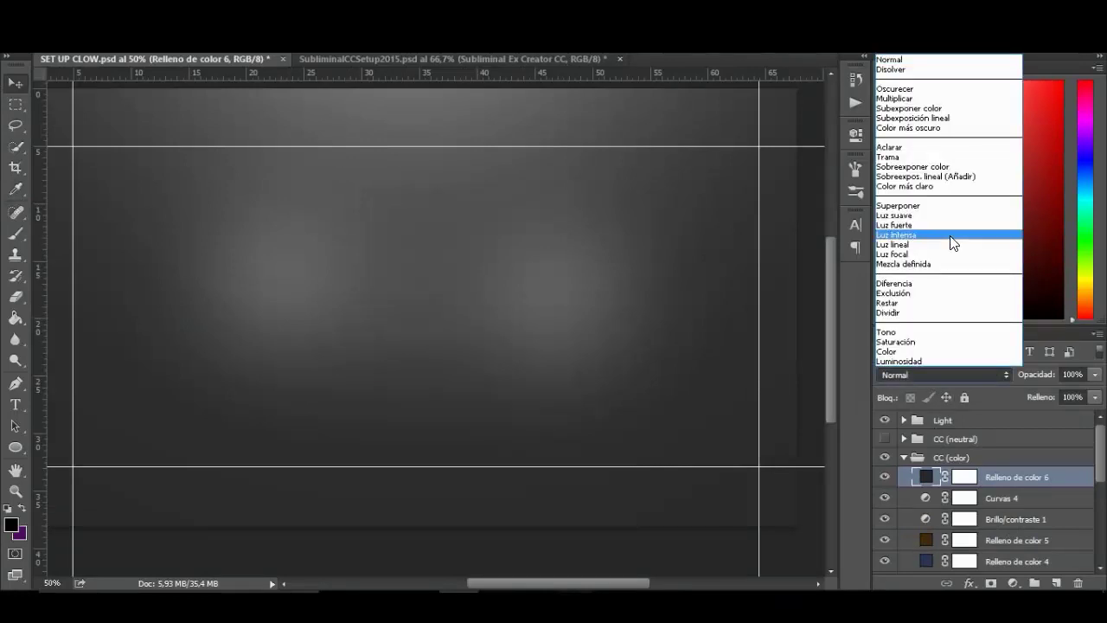
pyautogui.click(906, 148)
pyautogui.moveTo(1094, 379); pyautogui.dragTo(1028, 391)
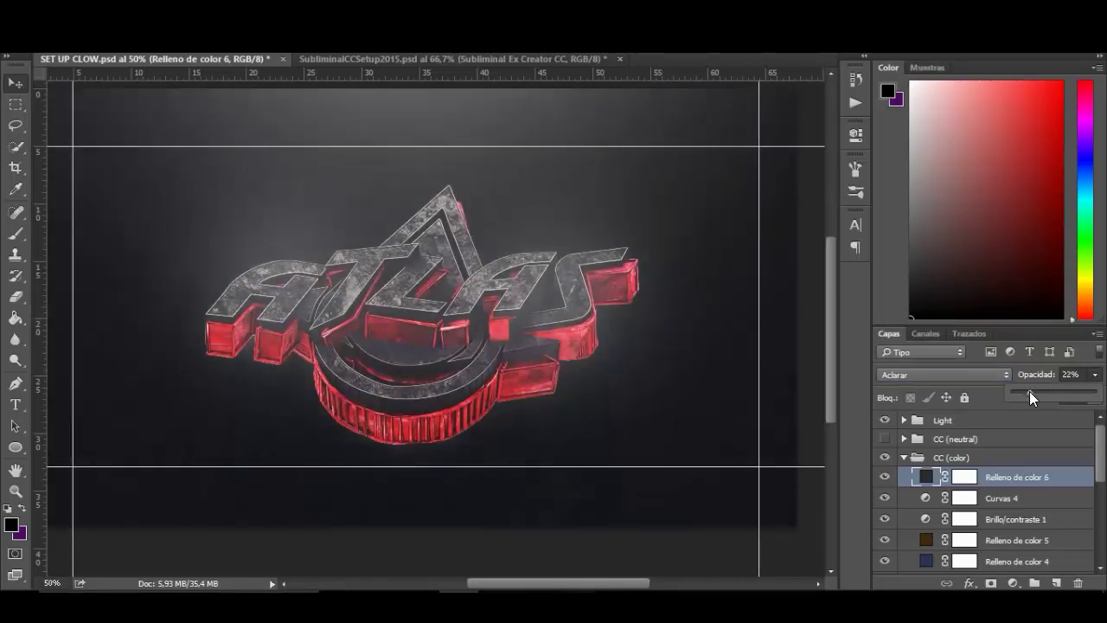
# Step: Compare the artwork with and without its color correction by toggling the visibility of the CC (color) and CC (neutral) groups
pyautogui.hscroll(-1, 377, 366)
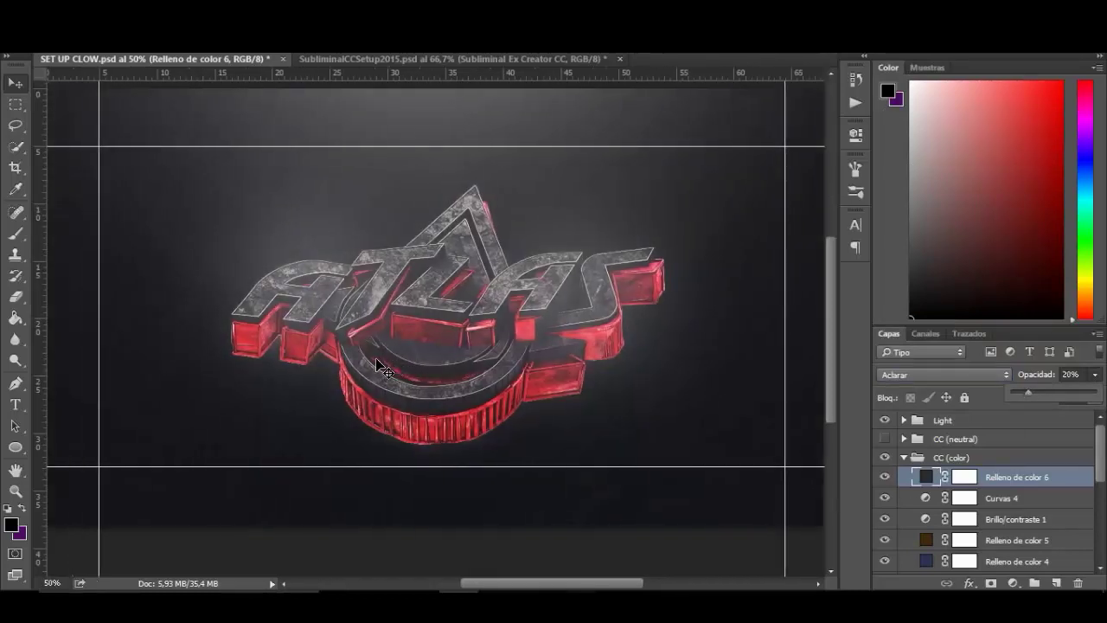
pyautogui.click(879, 455)
pyautogui.click(880, 456)
pyautogui.click(881, 456)
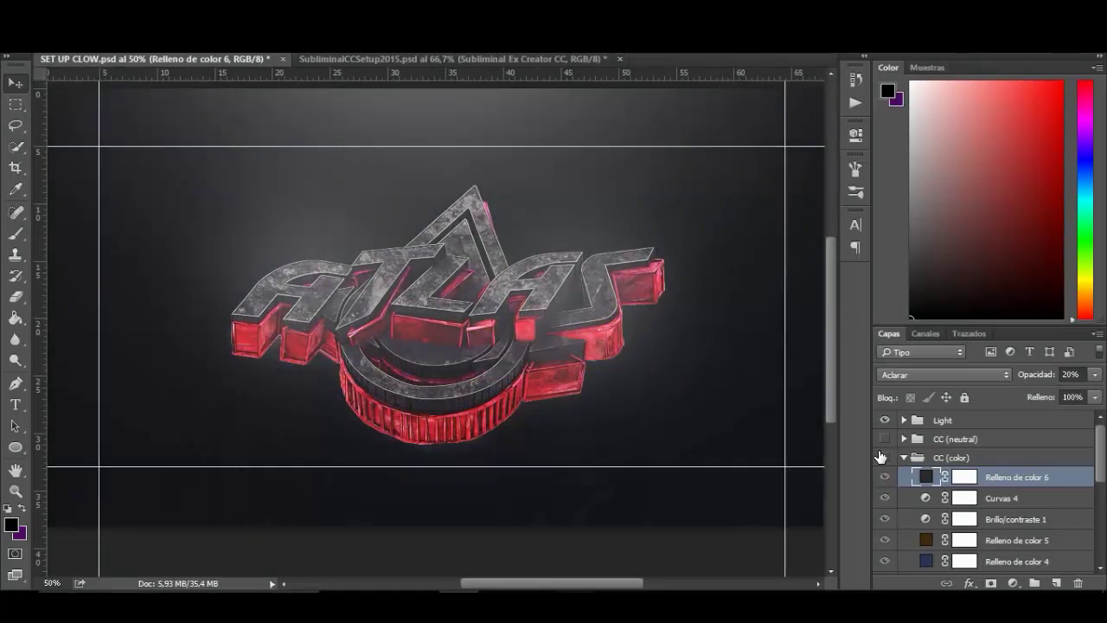
pyautogui.click(881, 456)
pyautogui.click(880, 456)
pyautogui.click(881, 456)
pyautogui.click(882, 456)
pyautogui.click(884, 456)
pyautogui.click(883, 456)
pyautogui.click(885, 440)
pyautogui.click(885, 440)
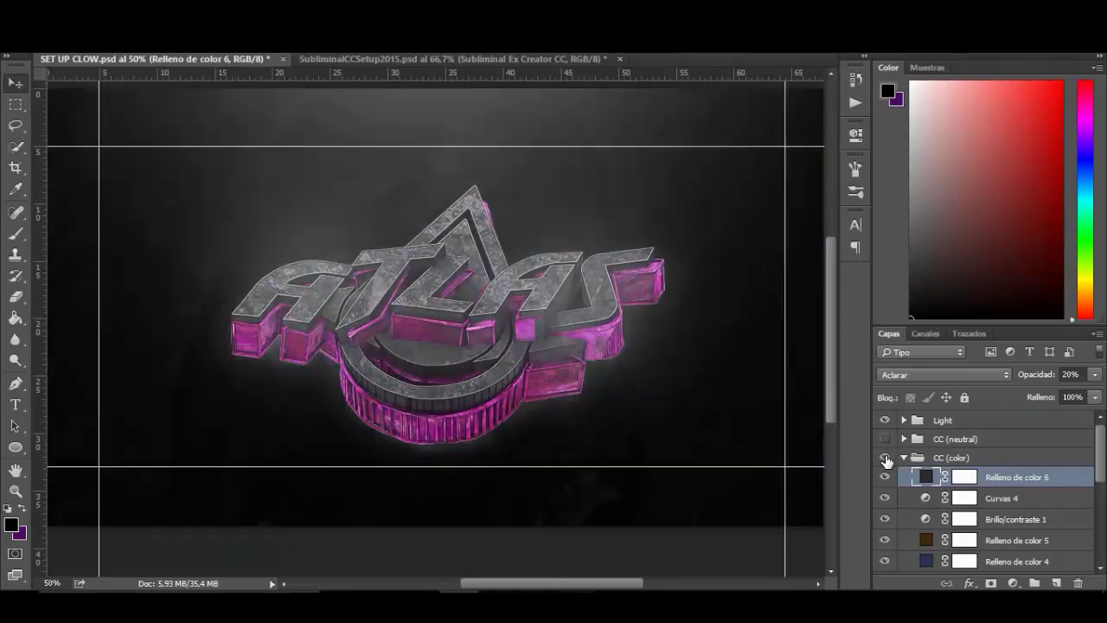
pyautogui.click(884, 457)
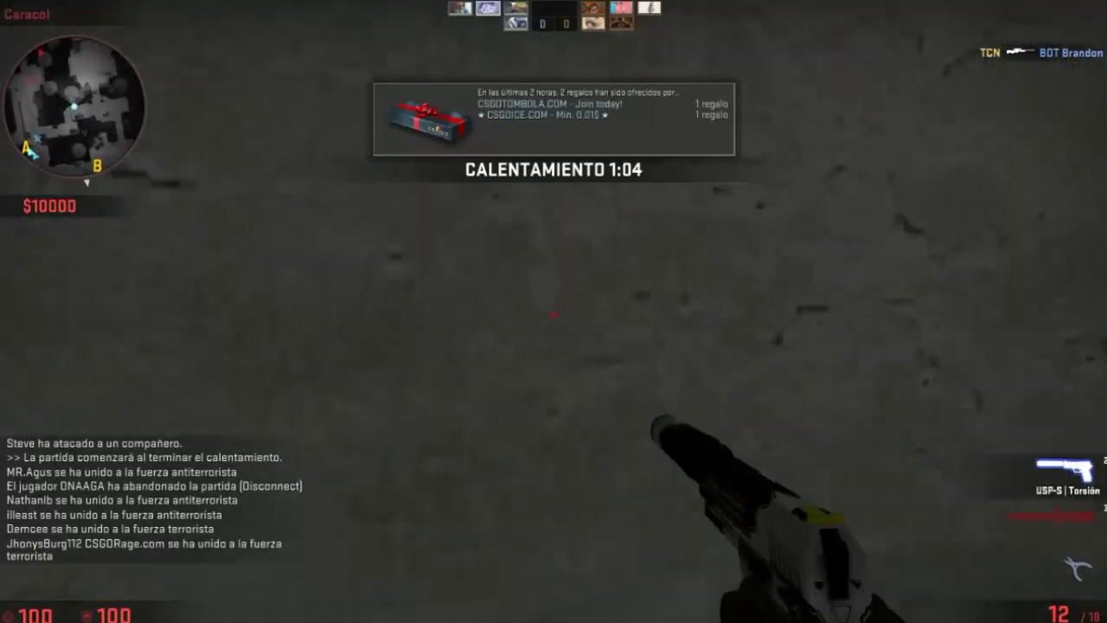
pyautogui.press('w')
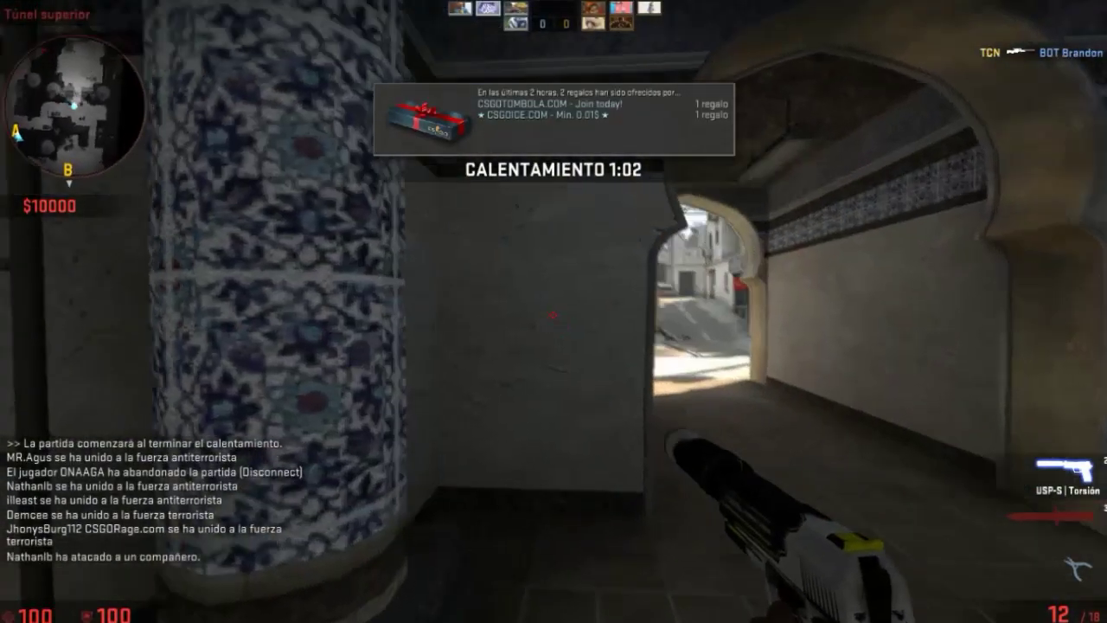
pyautogui.press('w')
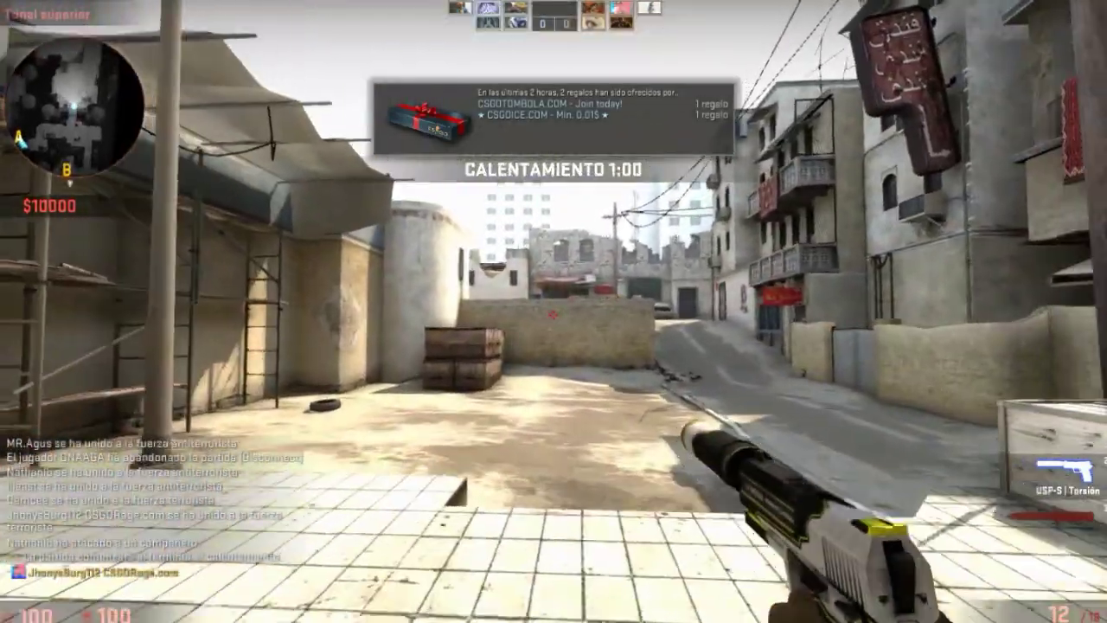
pyautogui.press('w')
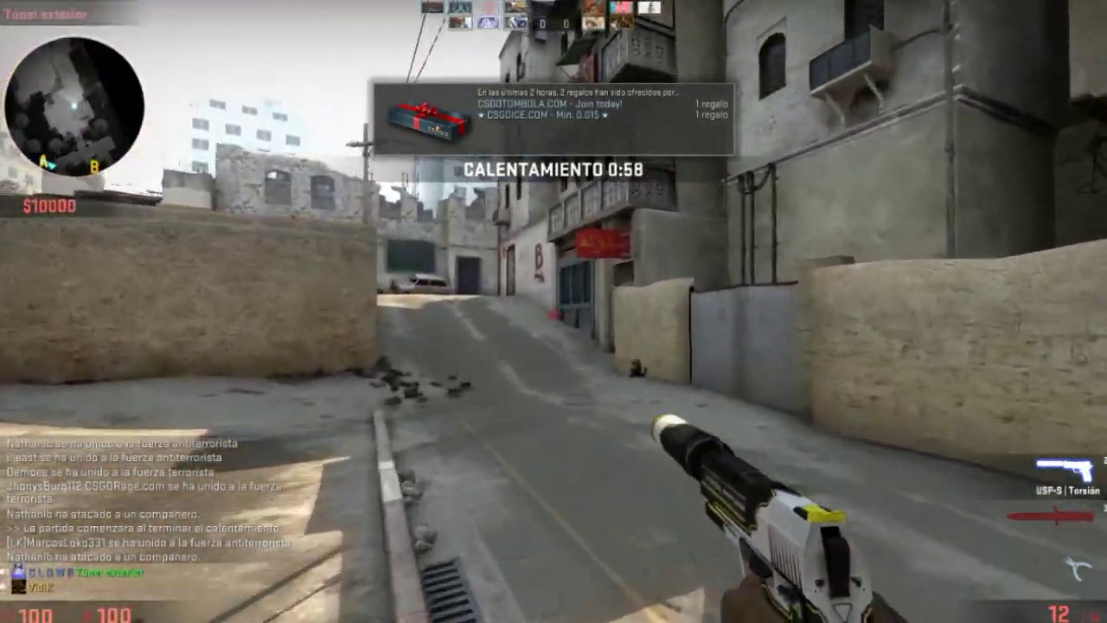
pyautogui.press('w')
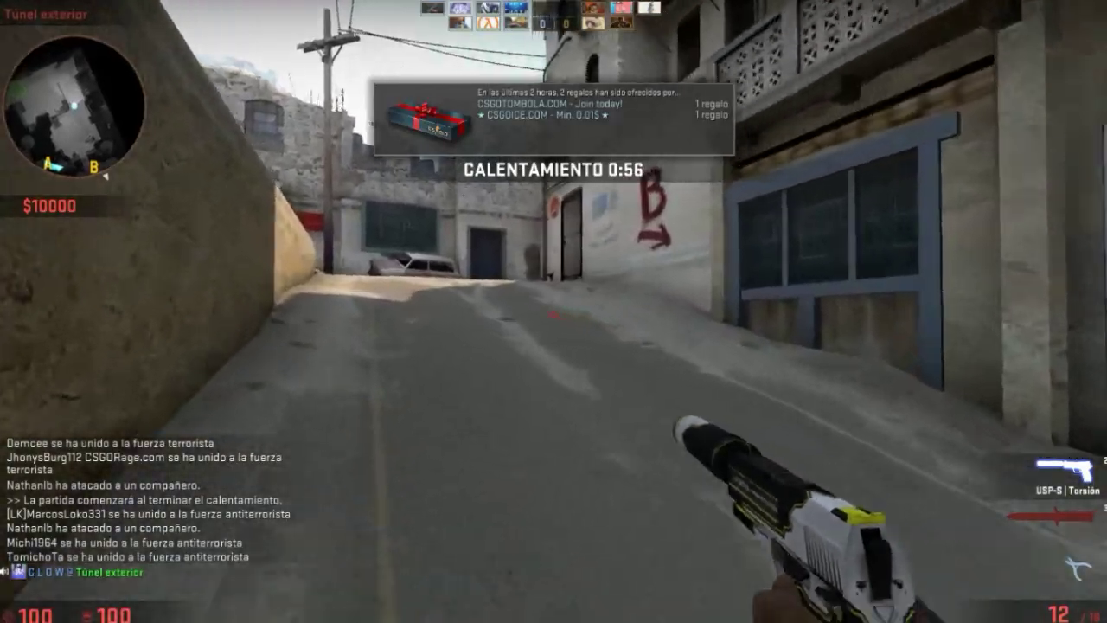
pyautogui.press('w')
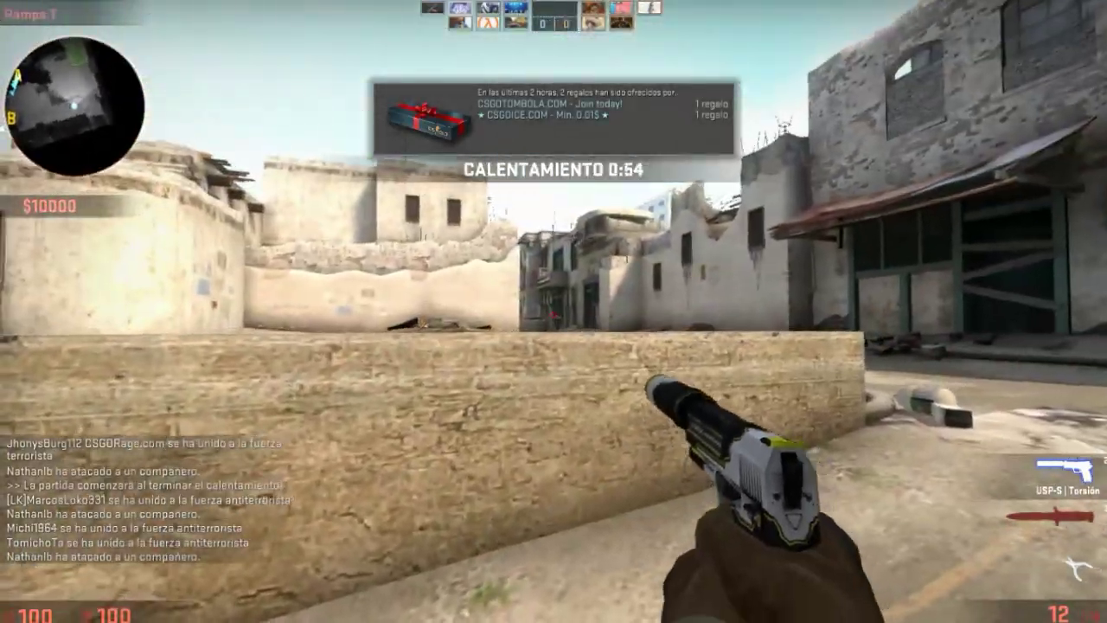
pyautogui.press('w')
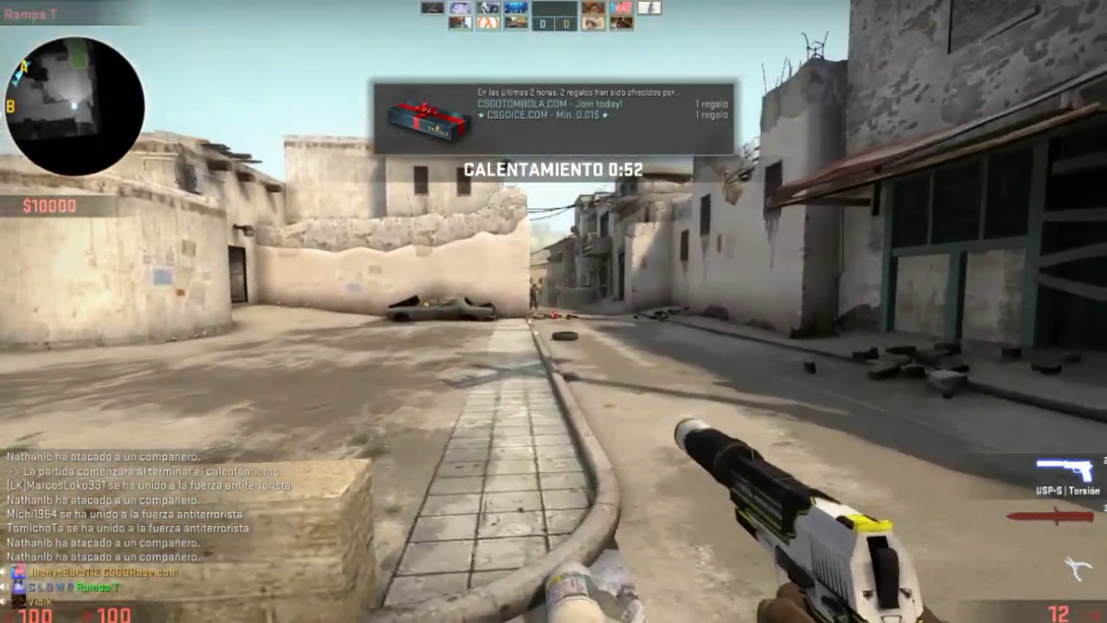
pyautogui.press('s')
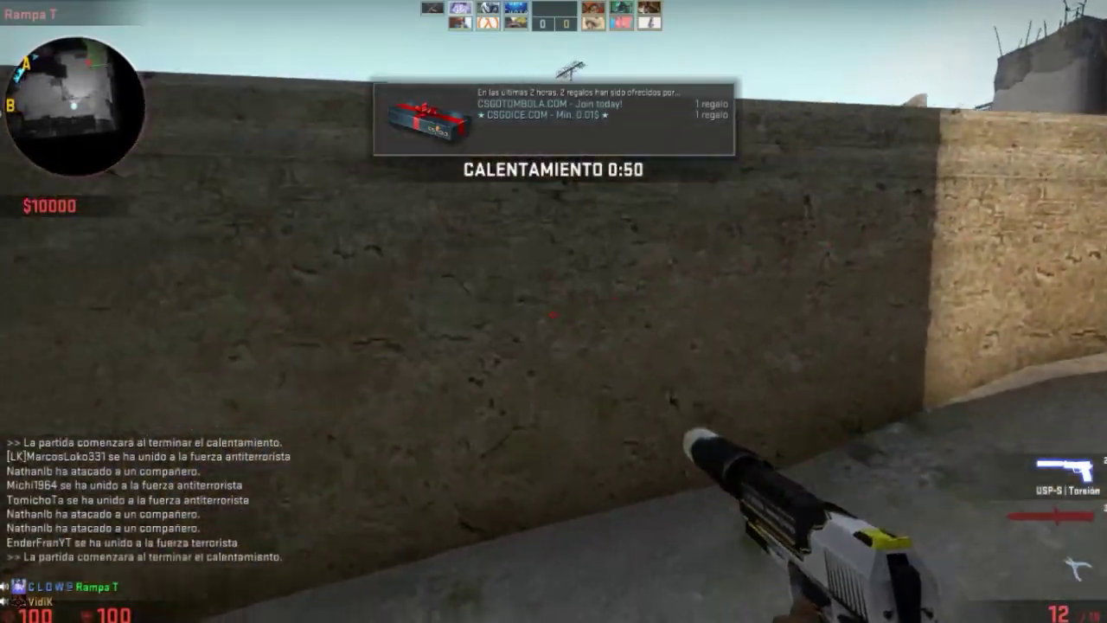
pyautogui.press('s')
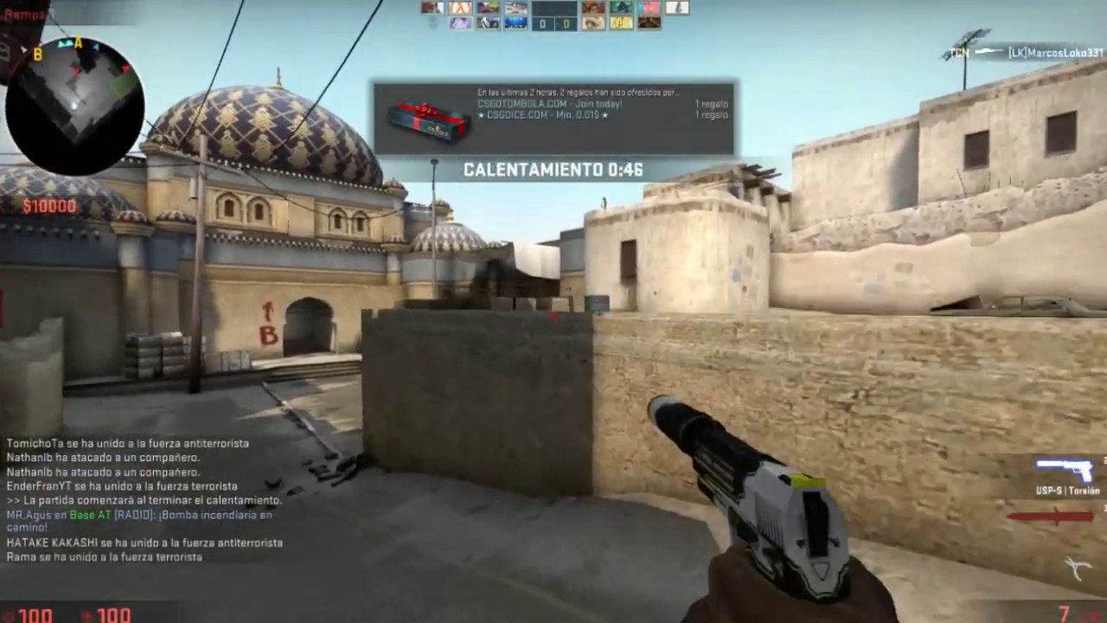
pyautogui.press('w')
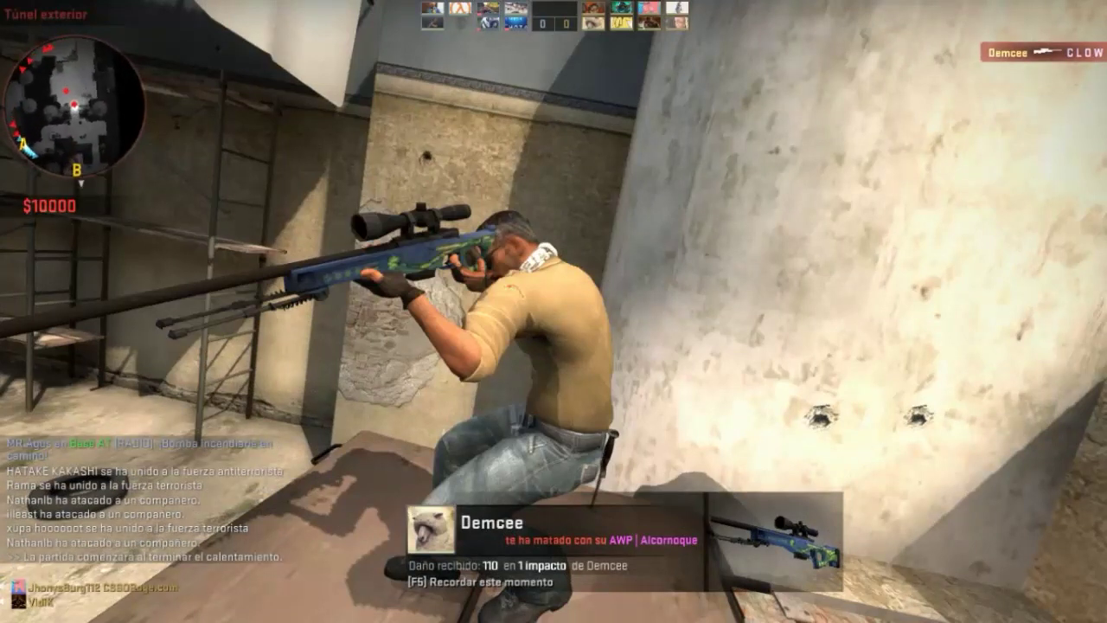
pyautogui.press('b')
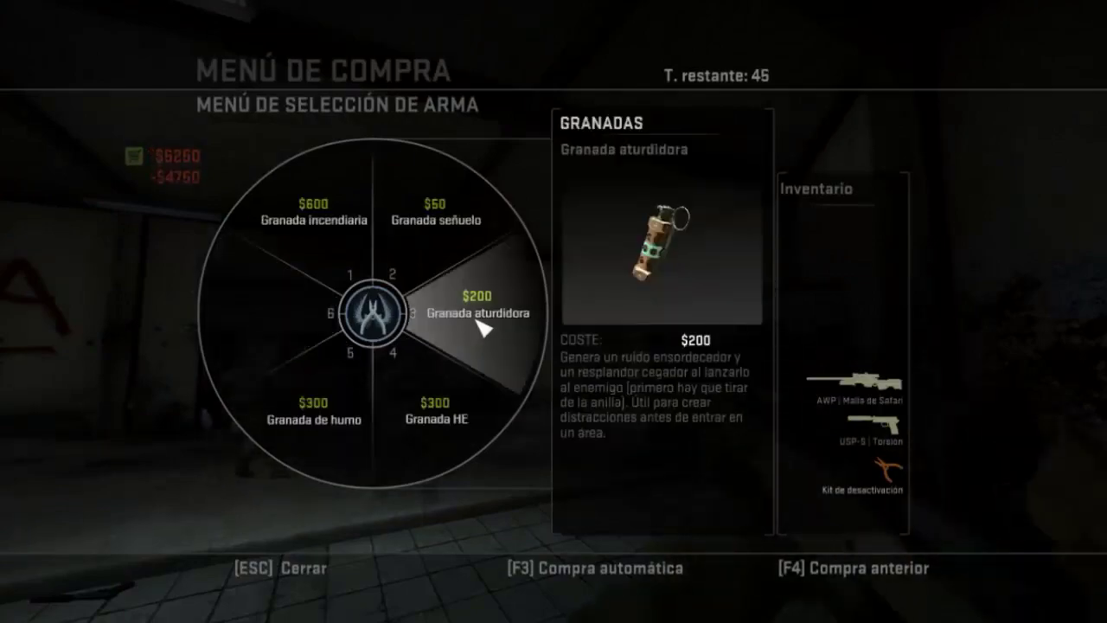
pyautogui.click(479, 327)
pyautogui.press('Escape')
pyautogui.press('2')
pyautogui.press('1')
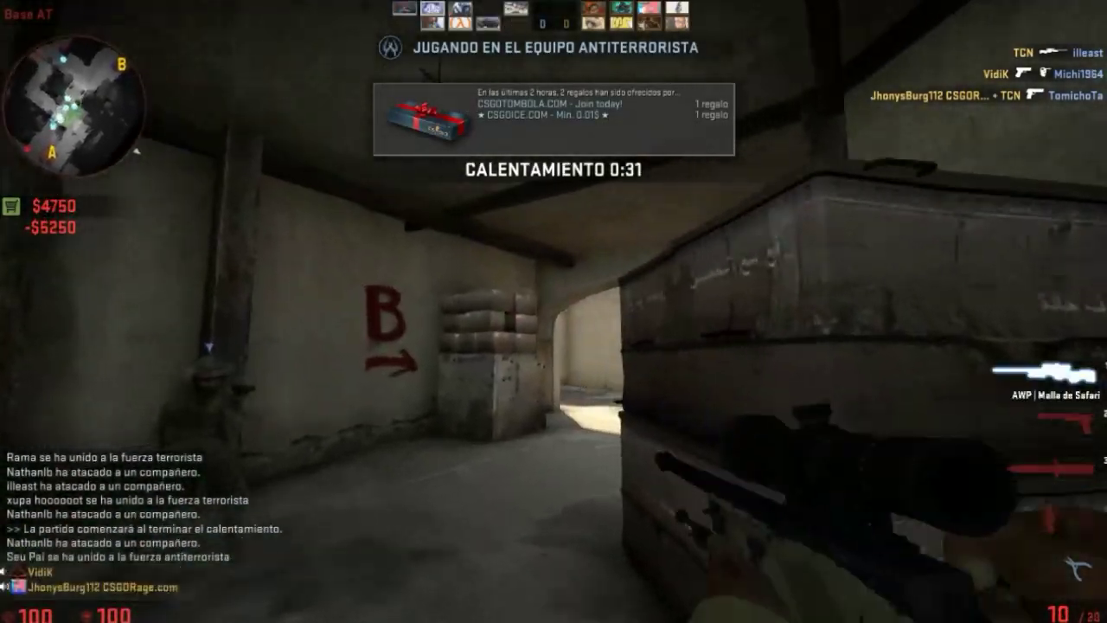
pyautogui.press('w')
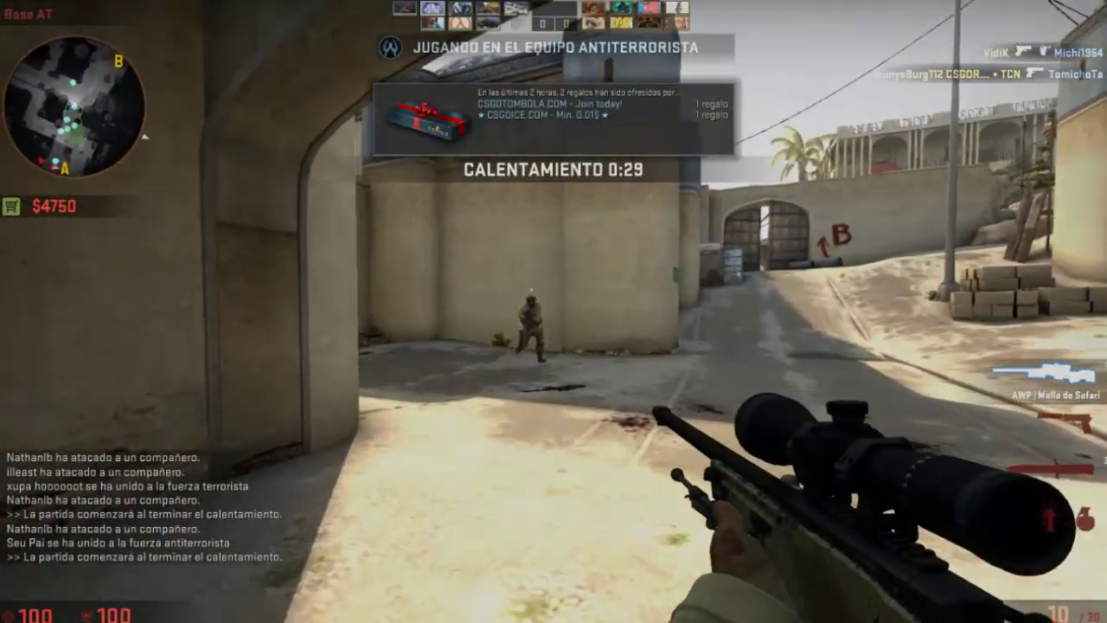